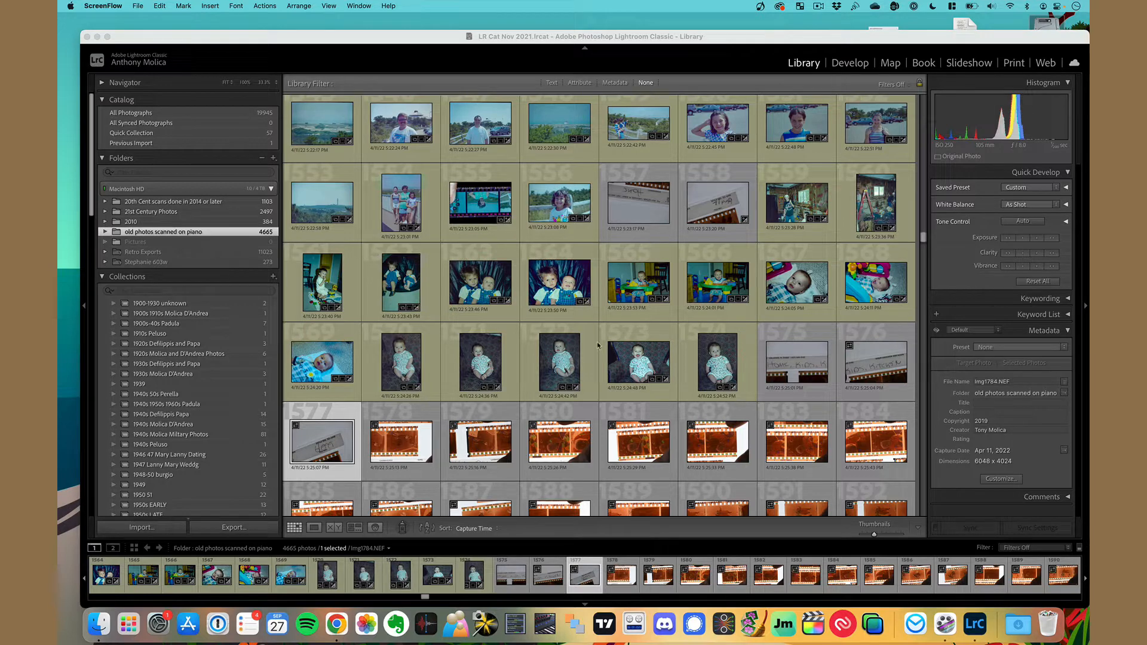
Step: Examine the film-sleeve label photos just before the unprocessed negatives for the roll's subject and date, and return to the grid
{"action": "left_click", "coordinate": [806, 365]}
{"action": "double_click", "coordinate": [805, 365]}
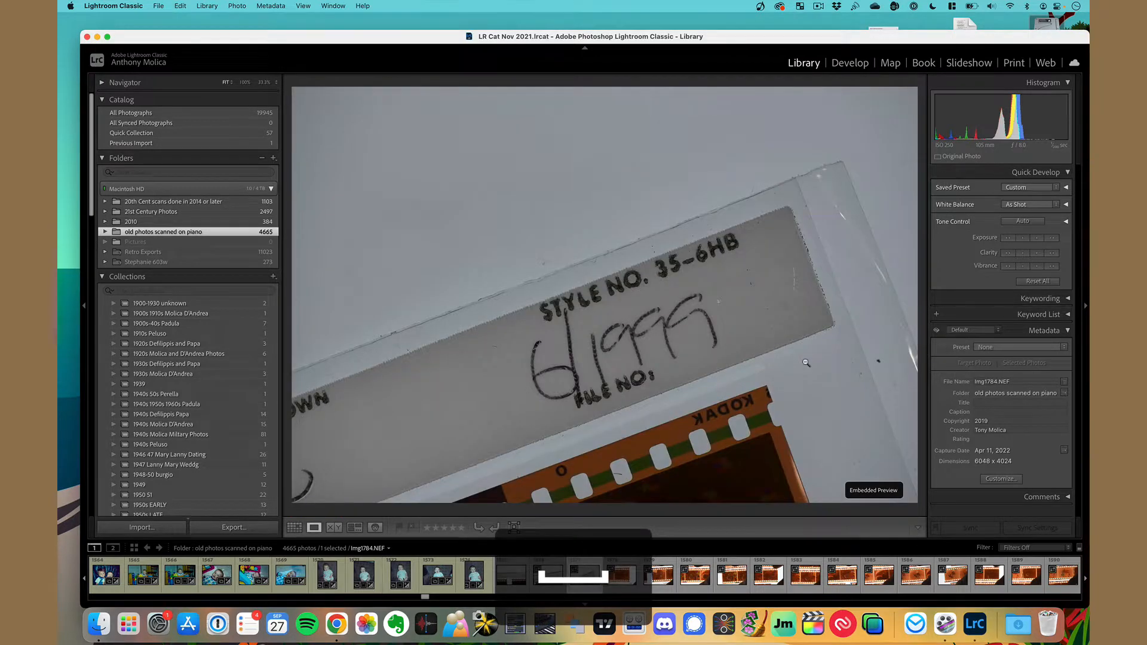
{"action": "key", "text": "Right"}
{"action": "key", "text": "Left"}
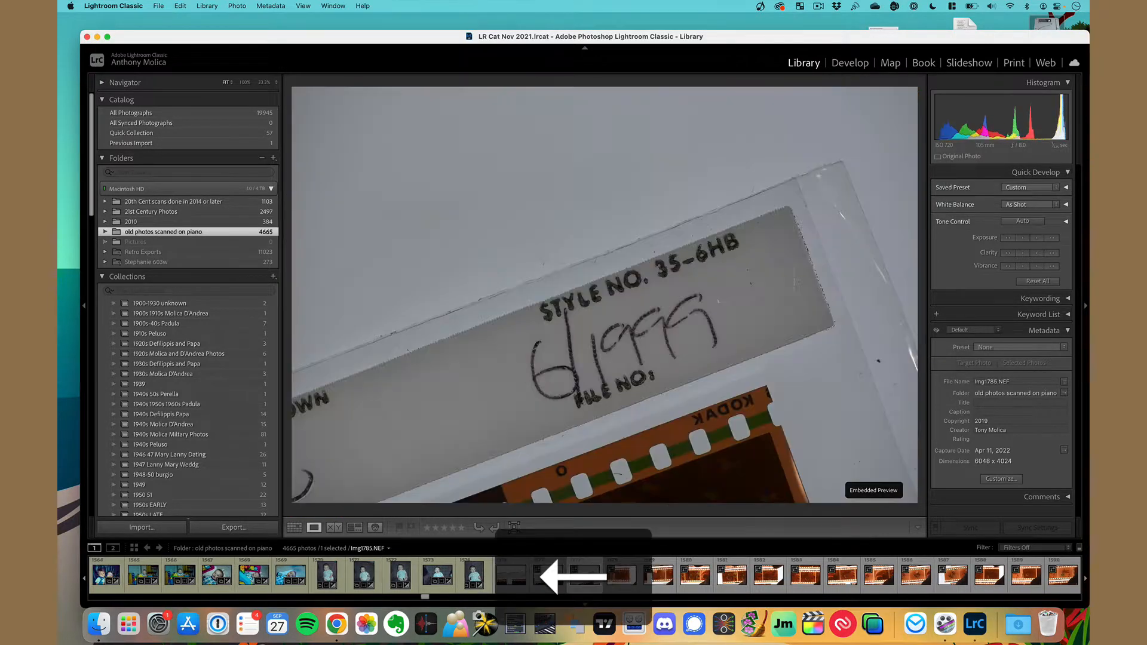
{"action": "key", "text": "Left"}
{"action": "key", "text": "Left"}
{"action": "key", "text": "Left"}
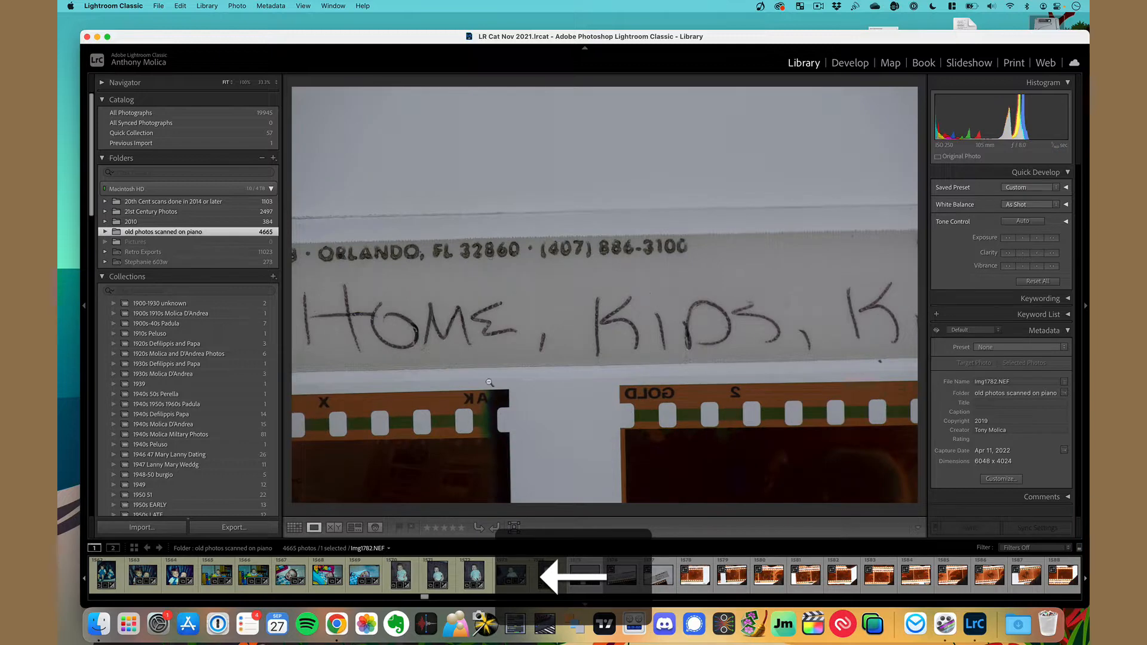
{"action": "key", "text": "Right"}
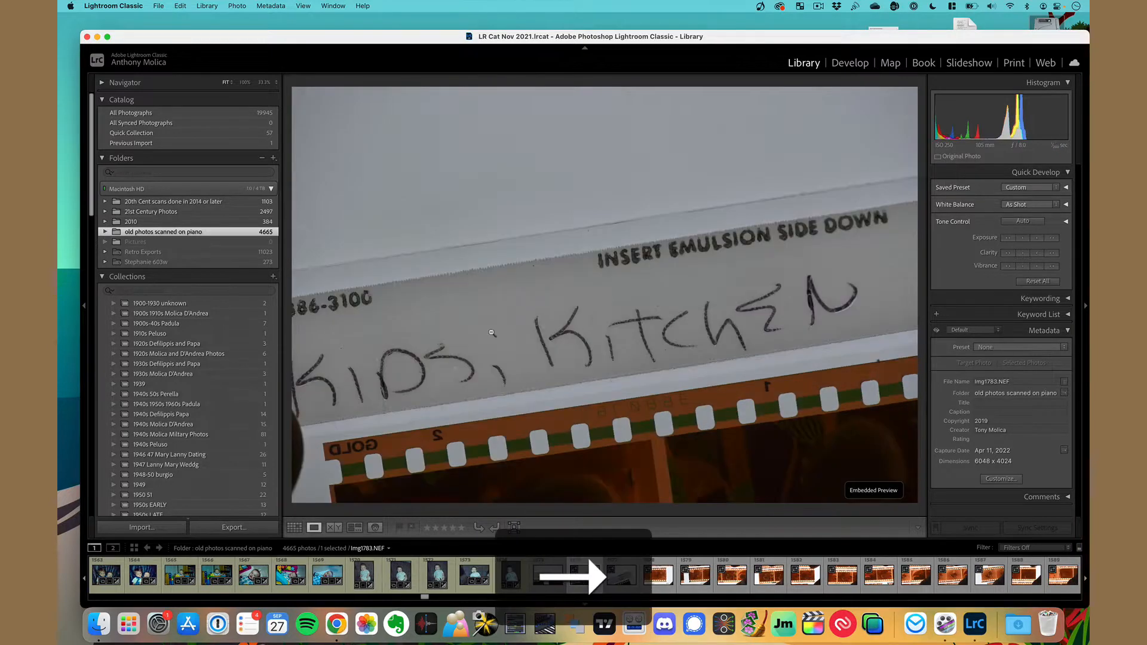
{"action": "key", "text": "Right"}
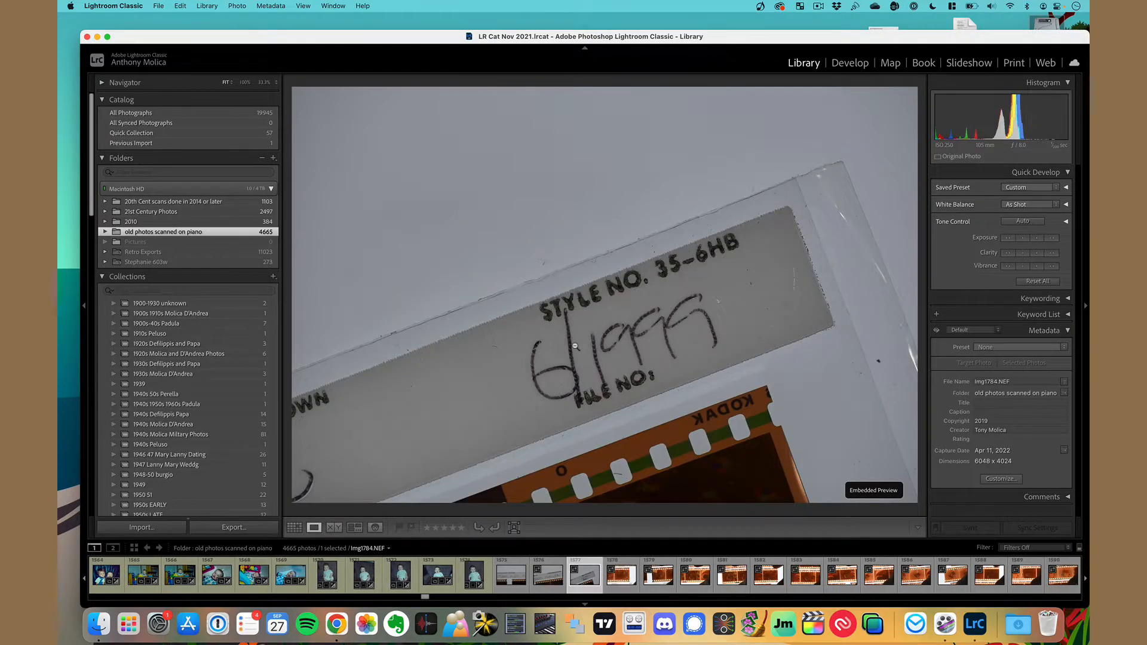
{"action": "key", "text": "Escape"}
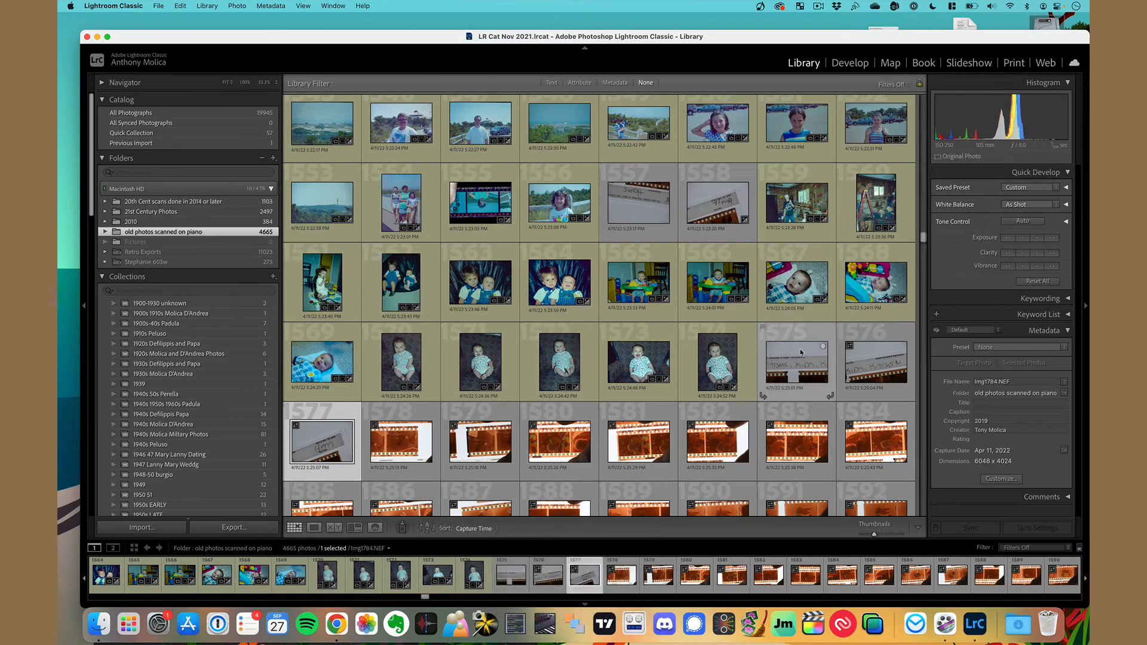
Step: Select the run of unprocessed negative scans from photo 1578 through photo 1605 in the old photos scanned on piano folder
{"action": "left_click", "coordinate": [381, 442]}
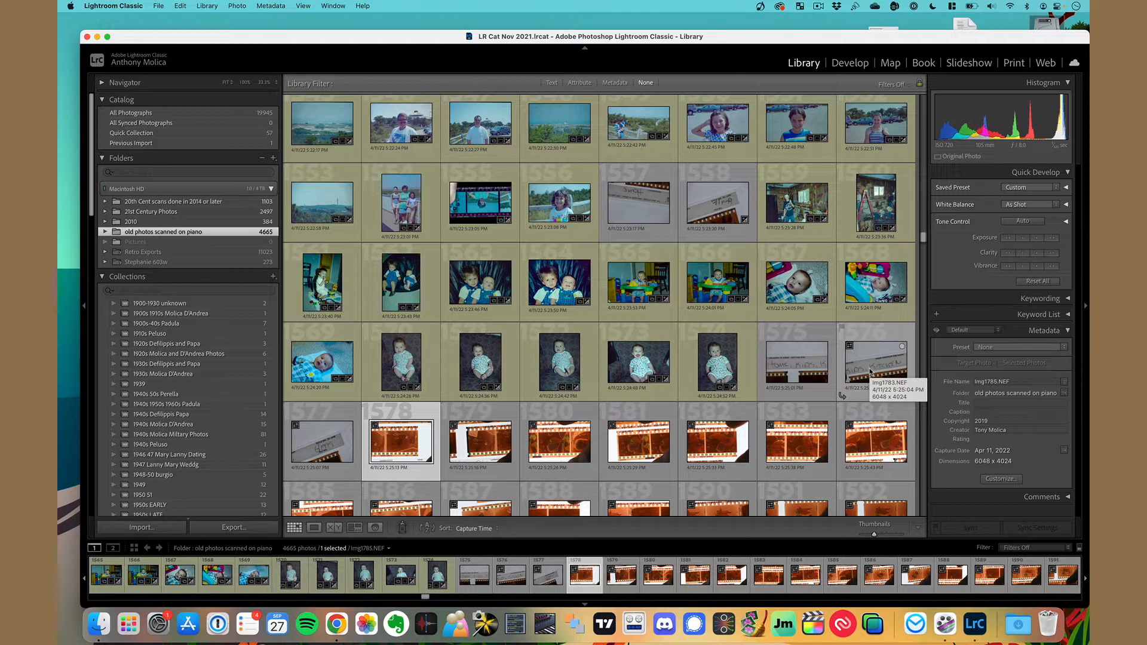
{"action": "scroll", "coordinate": [870, 372], "scroll_direction": "down", "scroll_amount": 5}
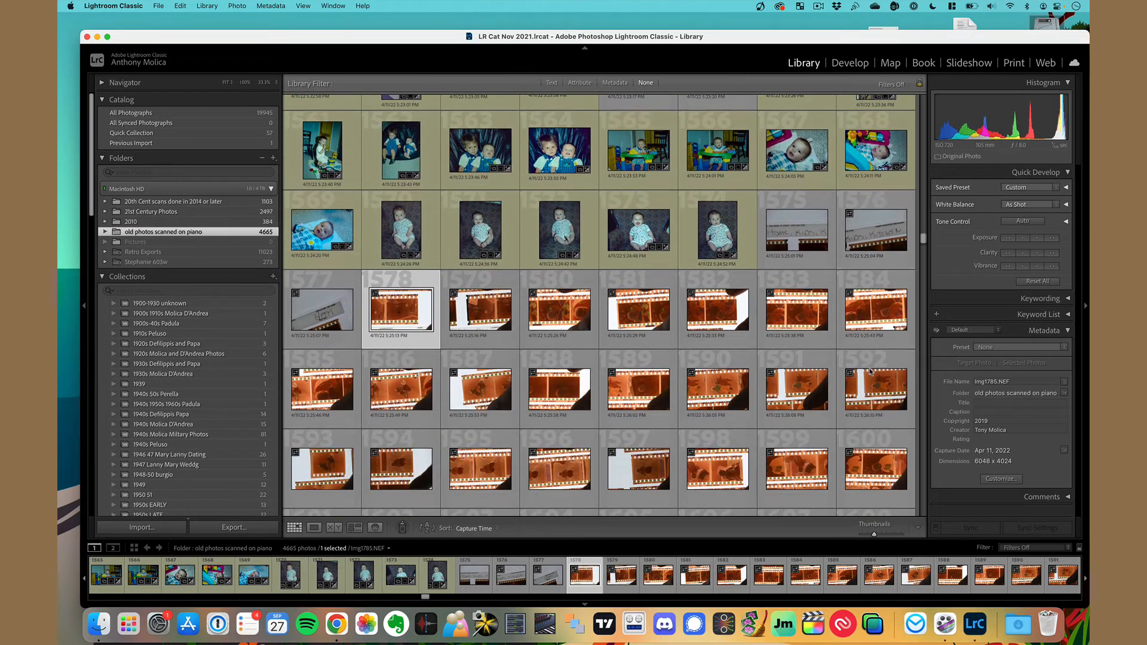
{"action": "scroll", "coordinate": [870, 372], "scroll_direction": "down", "scroll_amount": 2}
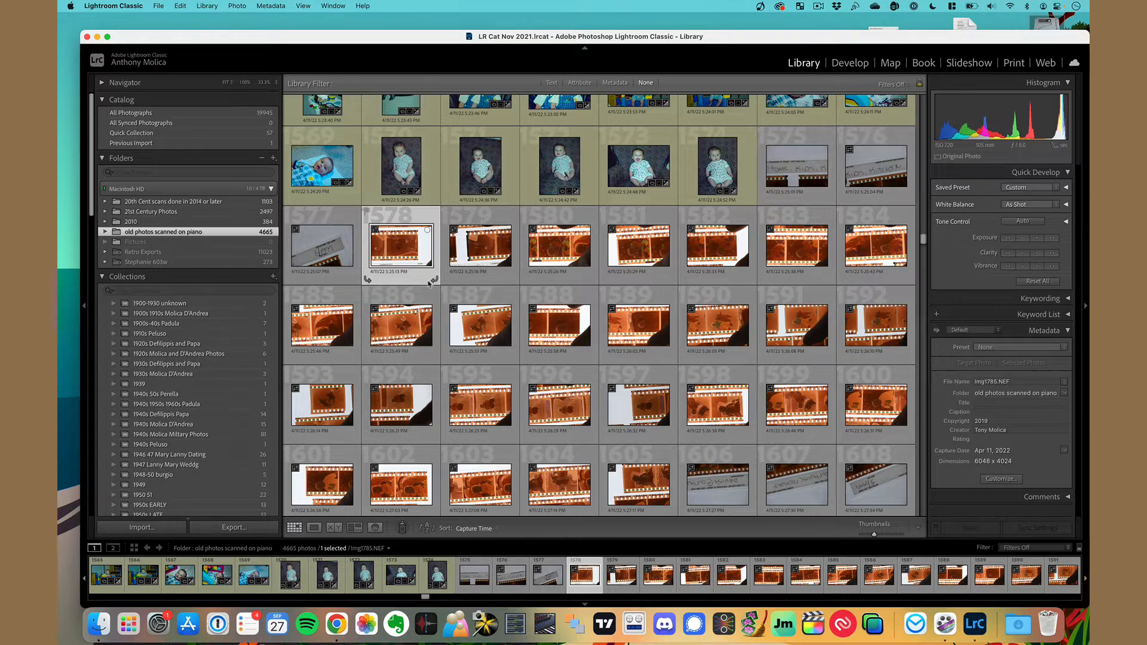
{"action": "scroll", "coordinate": [400, 251], "scroll_direction": "up", "scroll_amount": 1}
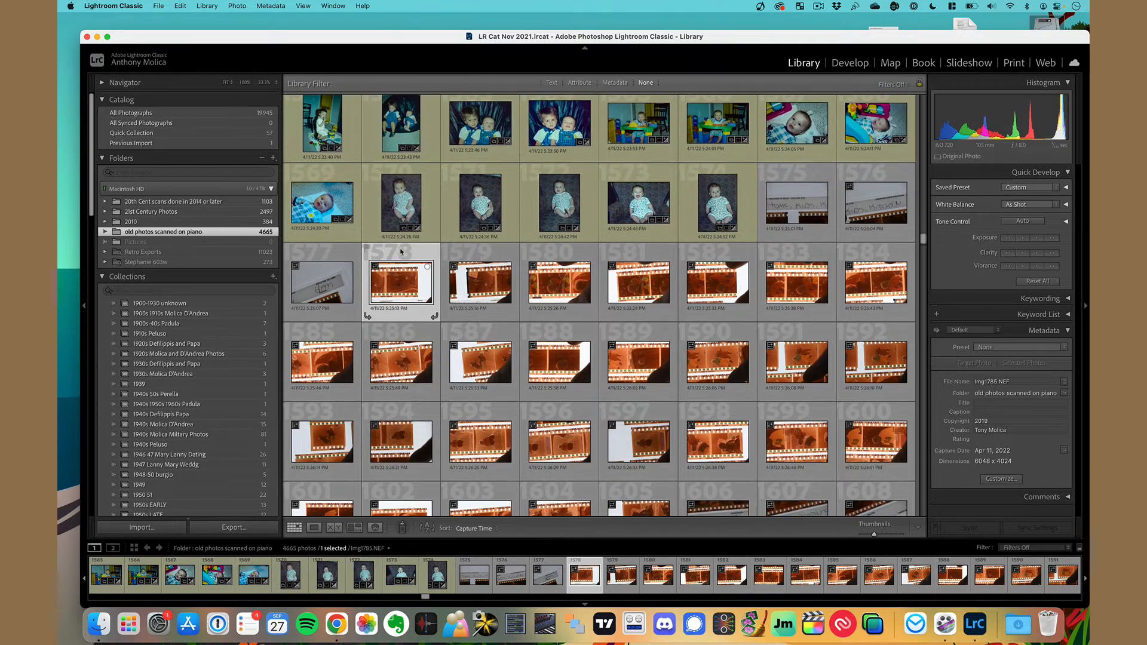
{"action": "scroll", "coordinate": [400, 251], "scroll_direction": "down", "scroll_amount": 3}
{"action": "scroll", "coordinate": [401, 252], "scroll_direction": "down", "scroll_amount": 1}
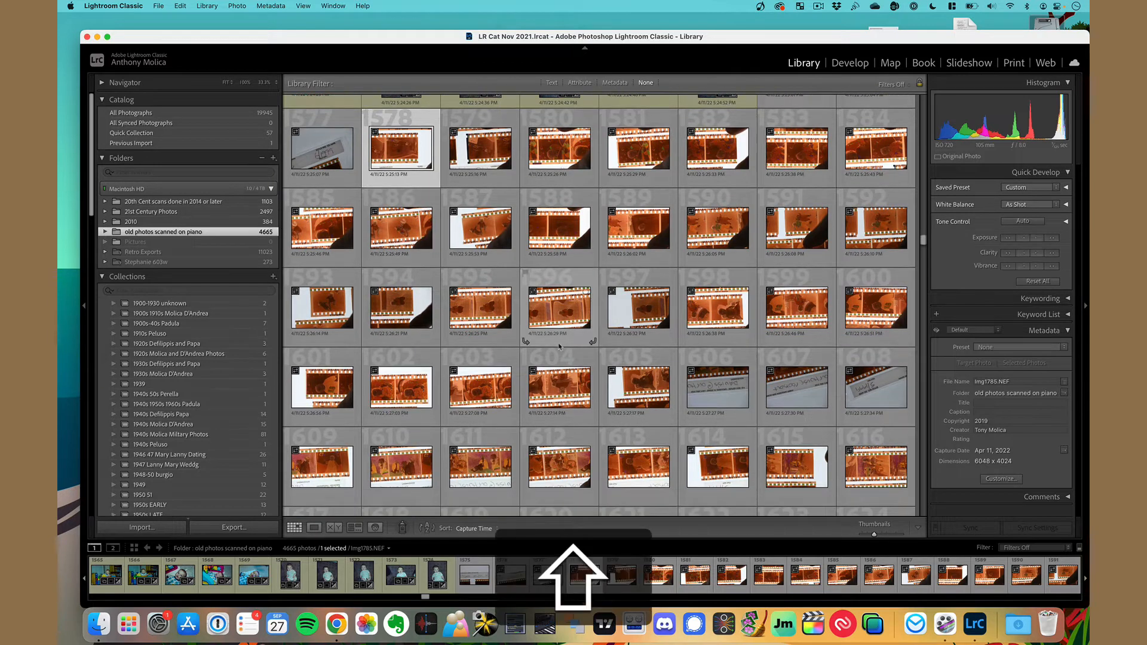
{"action": "left_click", "coordinate": [622, 392], "text": "shift"}
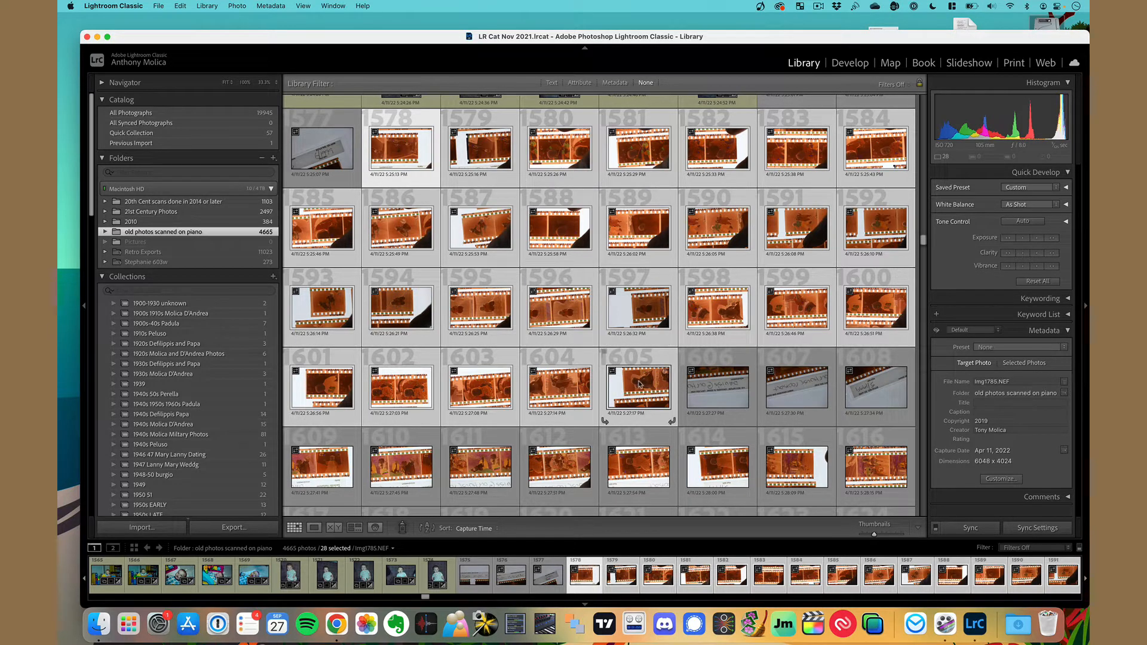
Step: Create a collection named "1999 06 Kids Family" that includes the selected photos, and find it in the collections list
{"action": "left_click", "coordinate": [273, 277]}
{"action": "left_click", "coordinate": [280, 288]}
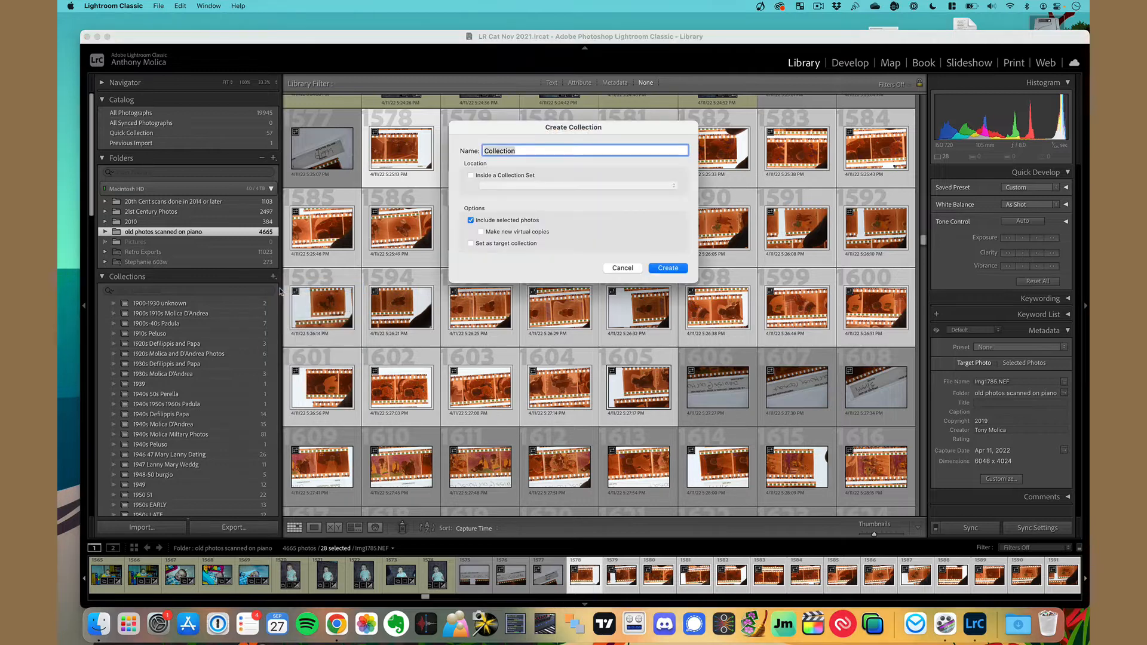
{"action": "type", "text": "1999 06 Kids Family"}
{"action": "left_click", "coordinate": [669, 268]}
{"action": "scroll", "coordinate": [174, 503], "scroll_direction": "down", "scroll_amount": 5}
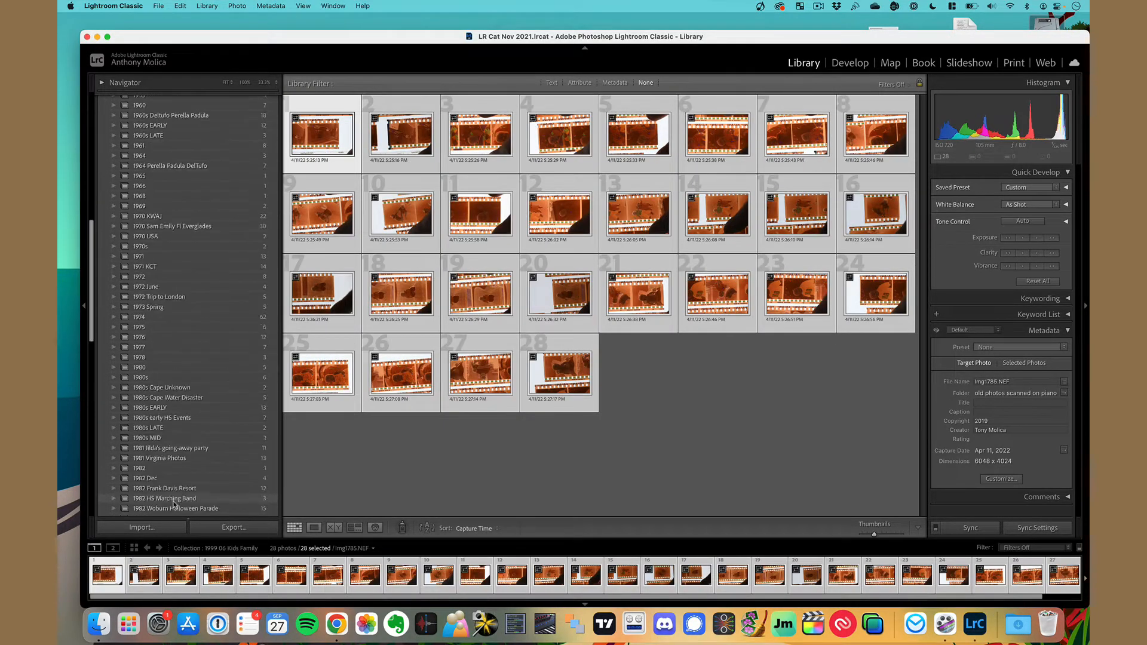
{"action": "scroll", "coordinate": [174, 504], "scroll_direction": "down", "scroll_amount": 10}
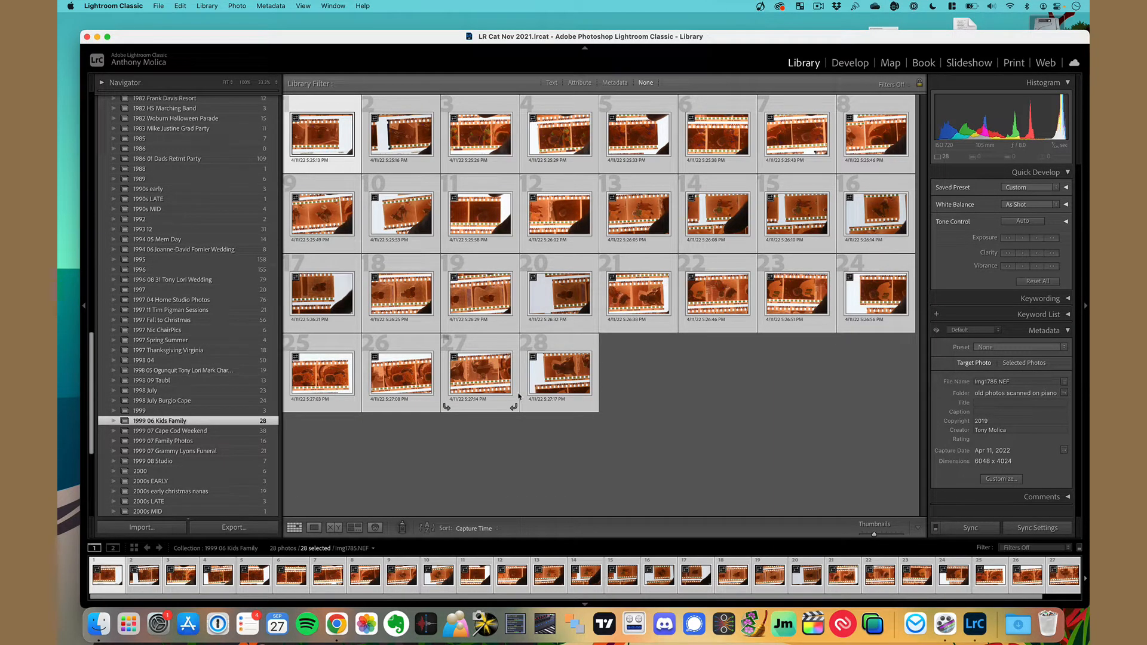
Step: Invert the tone curve of all selected negatives in Develop, with the black point at output 255 and the white point at input 192, output 1
{"action": "left_click", "coordinate": [855, 64]}
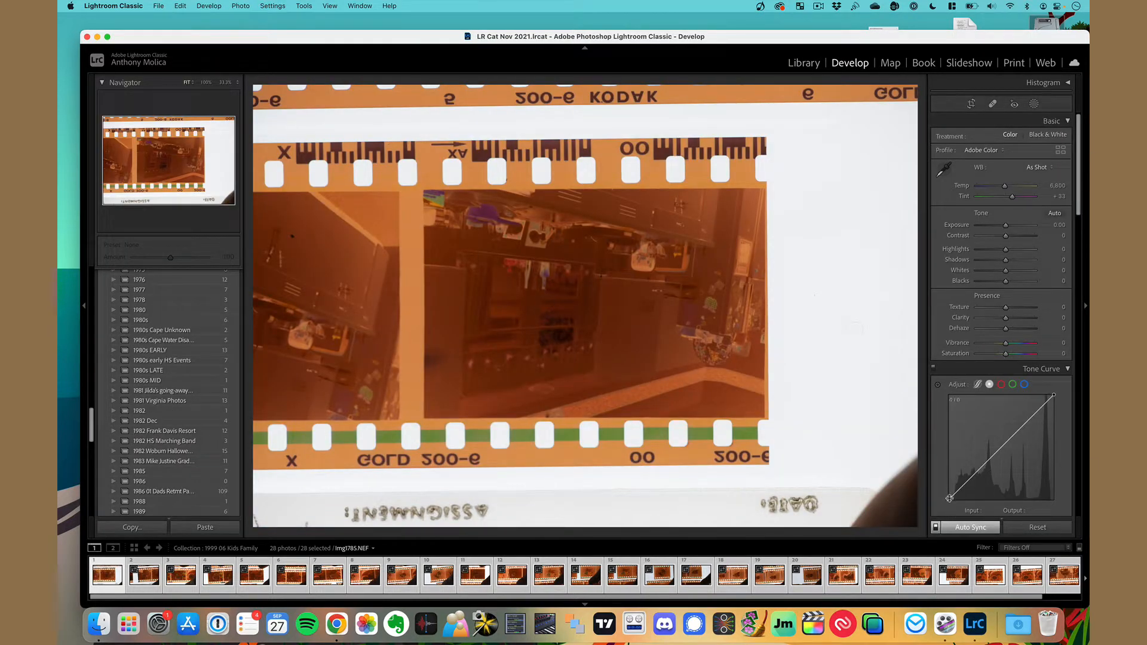
{"action": "left_click_drag", "start_coordinate": [950, 501], "coordinate": [949, 395]}
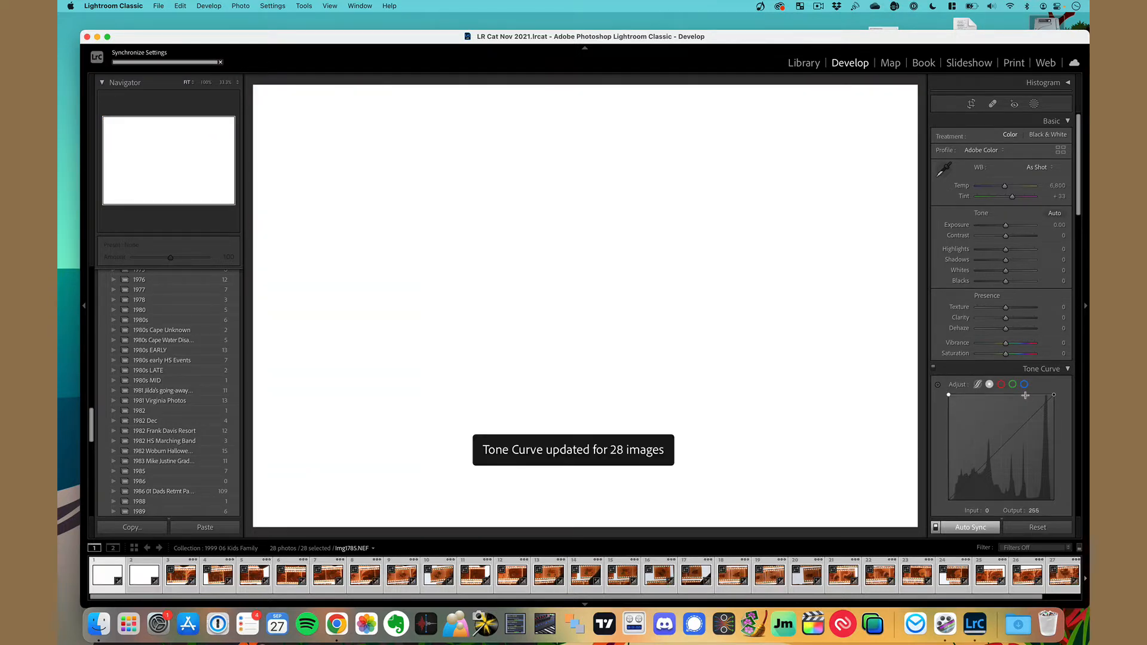
{"action": "left_click_drag", "start_coordinate": [1055, 397], "coordinate": [1029, 502]}
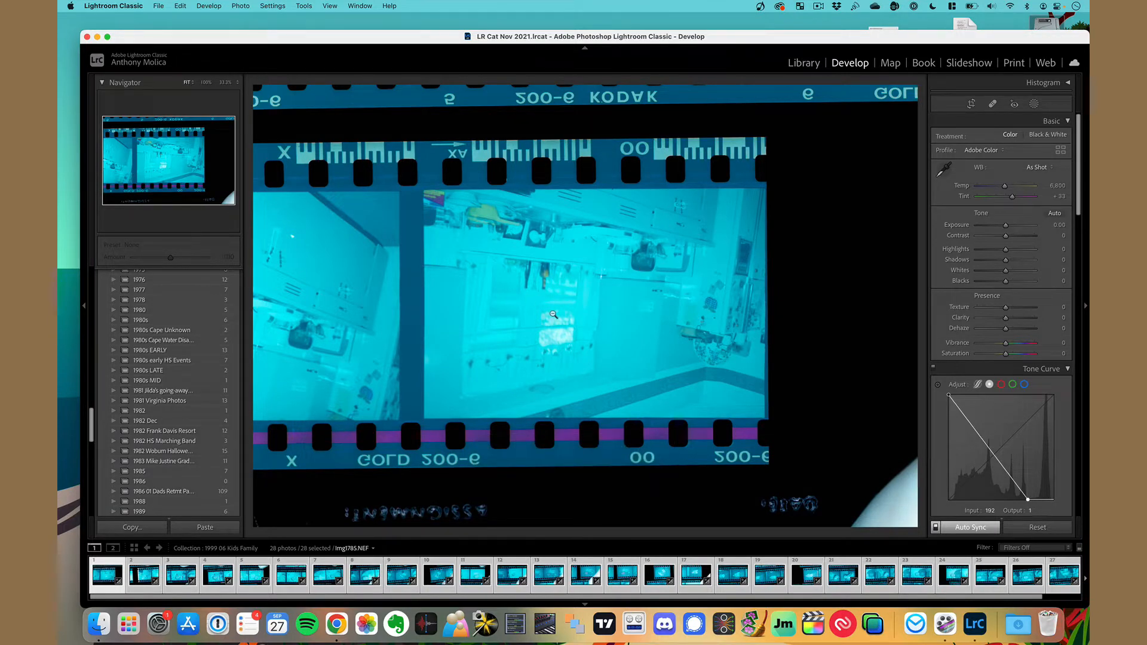
Step: Rotate all the selected photos 180 degrees, check several frames, and flip the photos horizontally
{"action": "key", "text": "super+bracketright"}
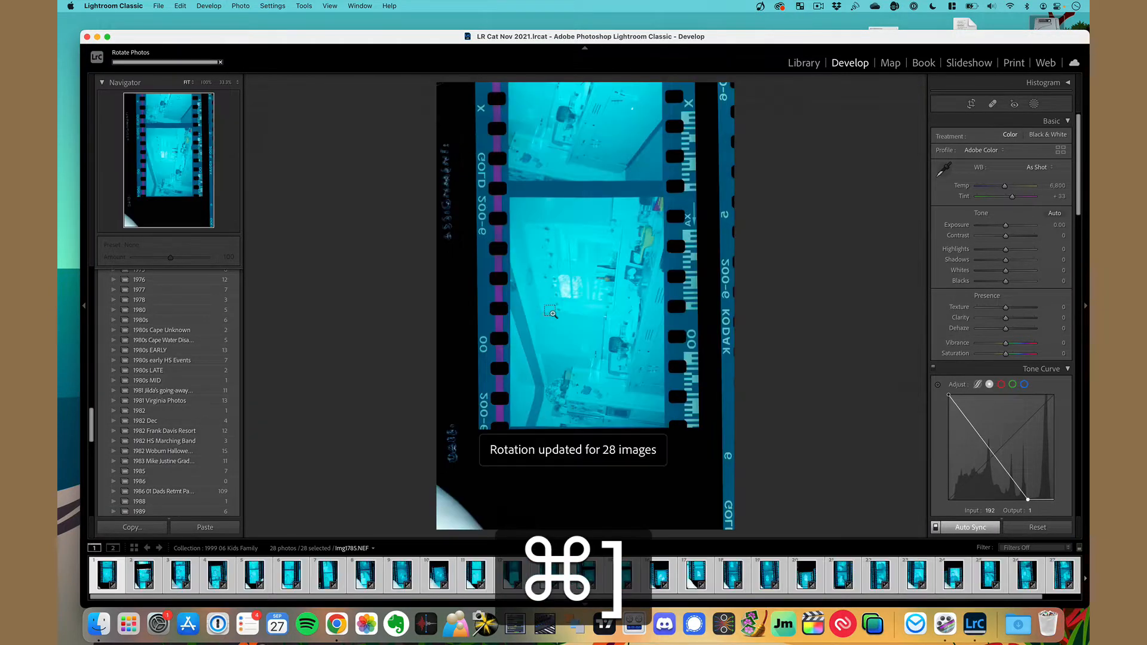
{"action": "key", "text": "super+bracketright"}
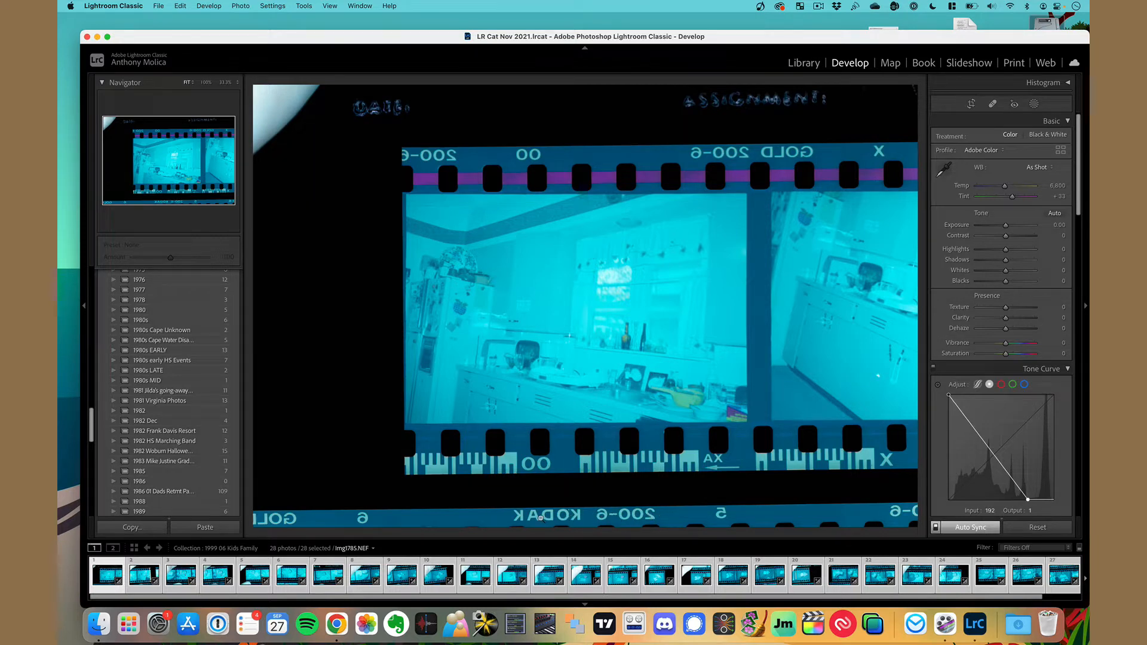
{"action": "left_click", "coordinate": [140, 580]}
{"action": "left_click", "coordinate": [182, 578]}
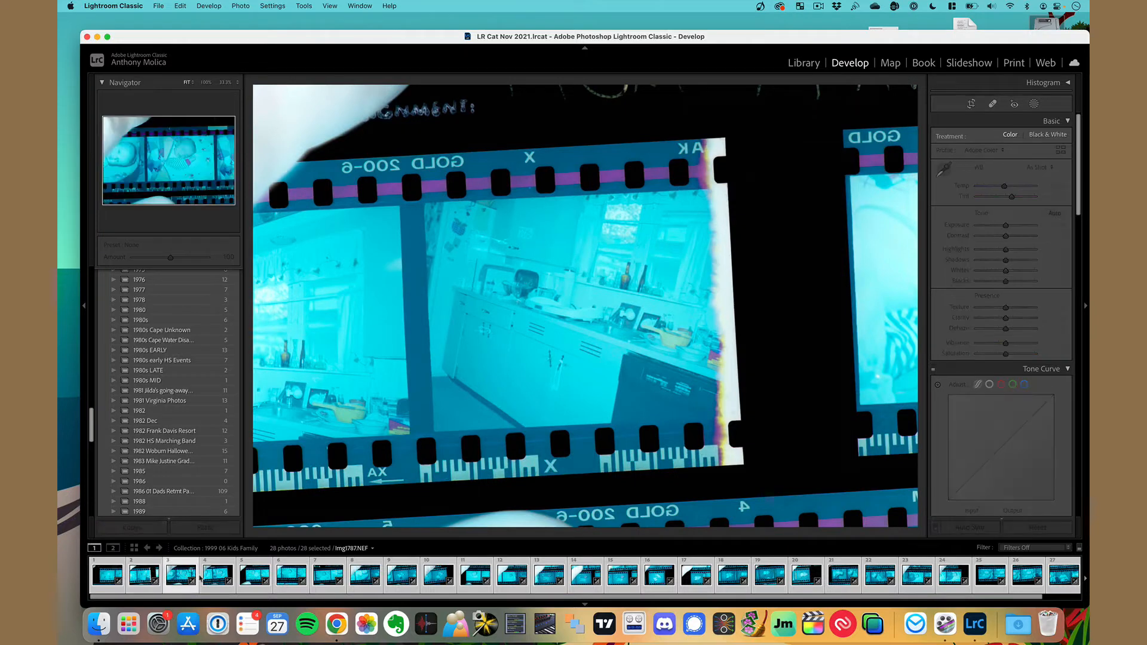
{"action": "left_click", "coordinate": [224, 577]}
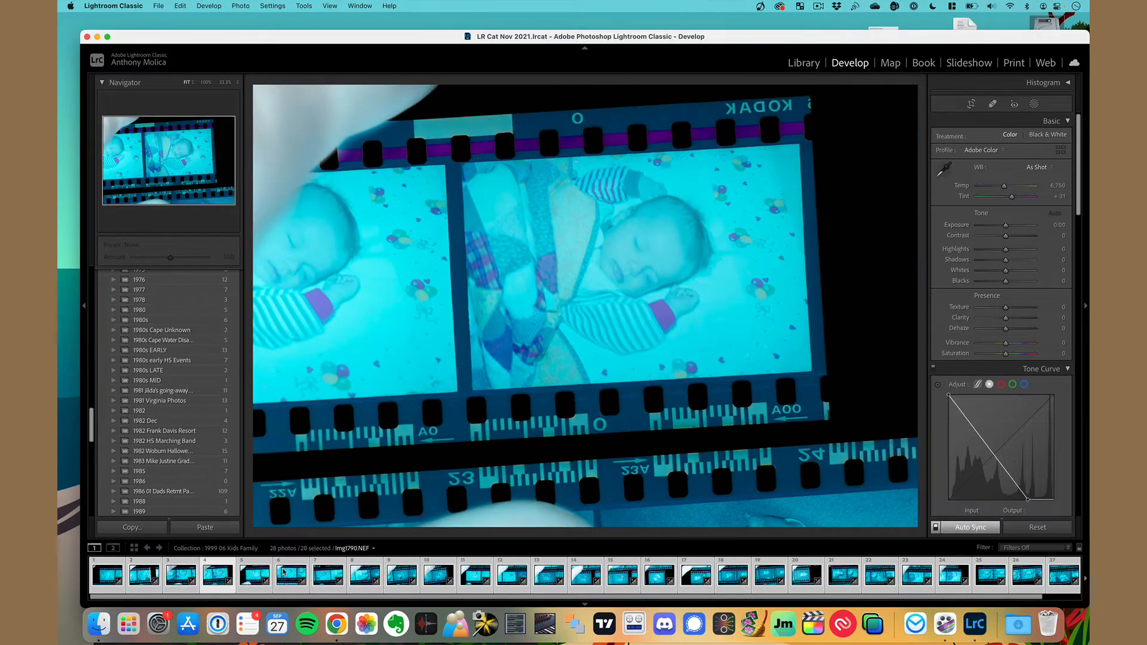
{"action": "left_click", "coordinate": [263, 578]}
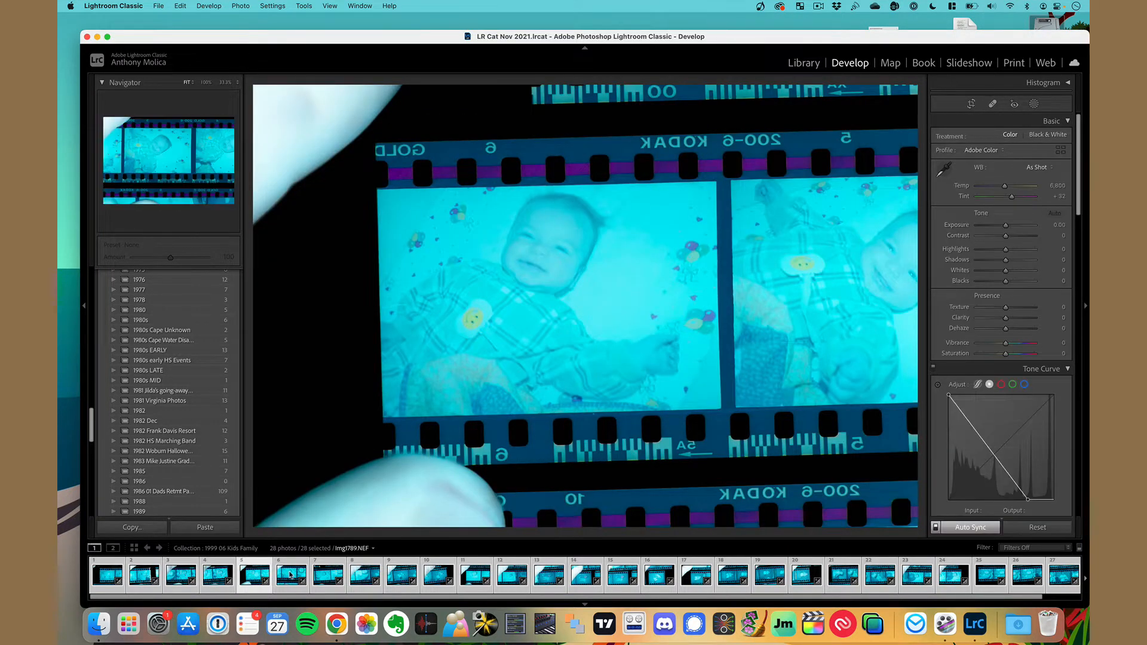
{"action": "left_click", "coordinate": [291, 575]}
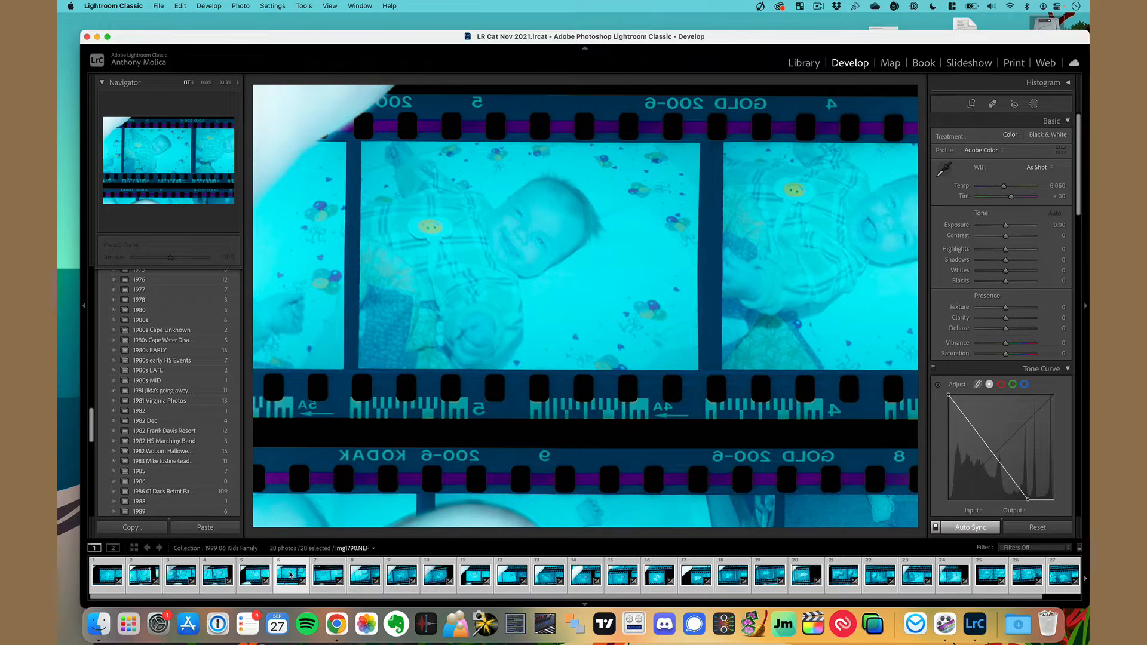
{"action": "left_click", "coordinate": [108, 575]}
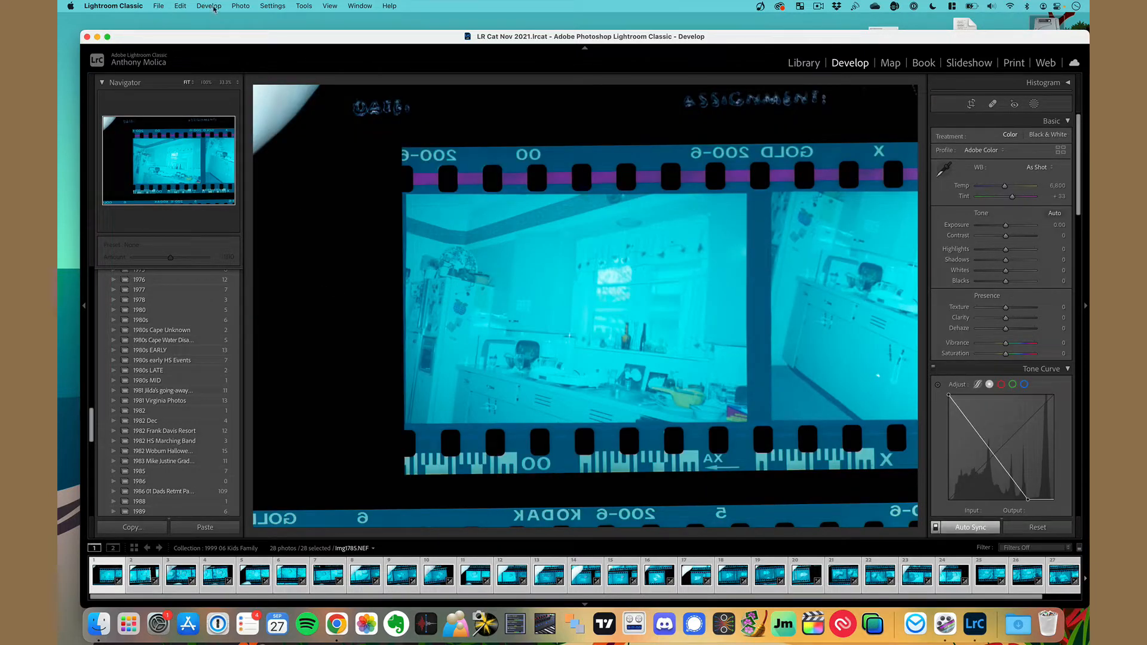
{"action": "left_click", "coordinate": [242, 6]}
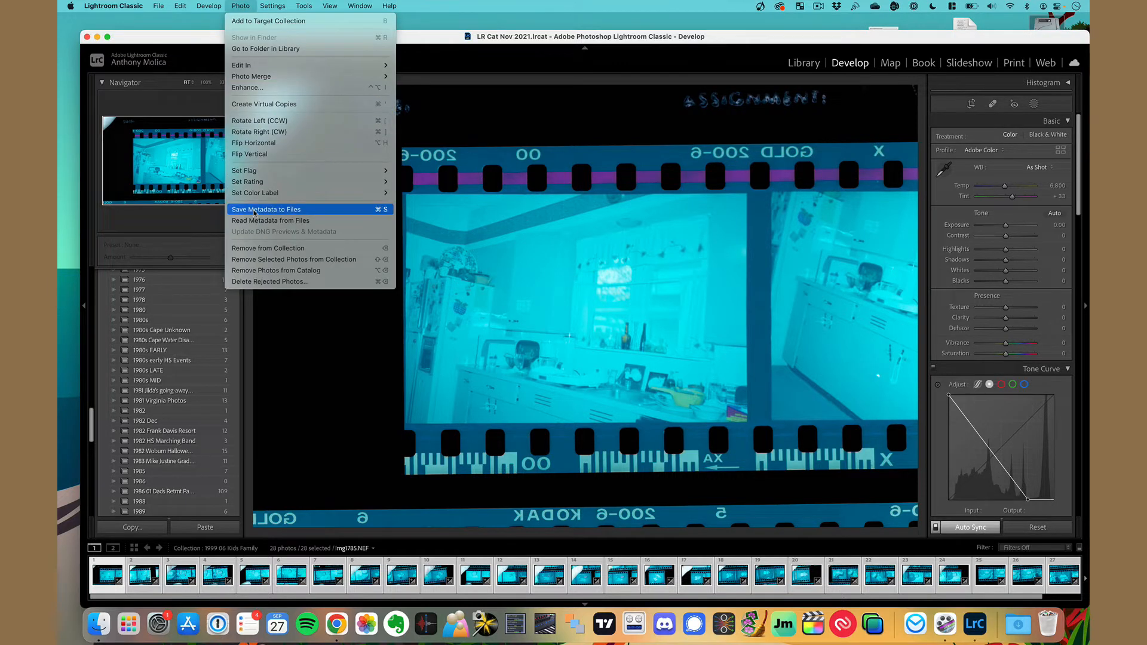
{"action": "left_click", "coordinate": [252, 144]}
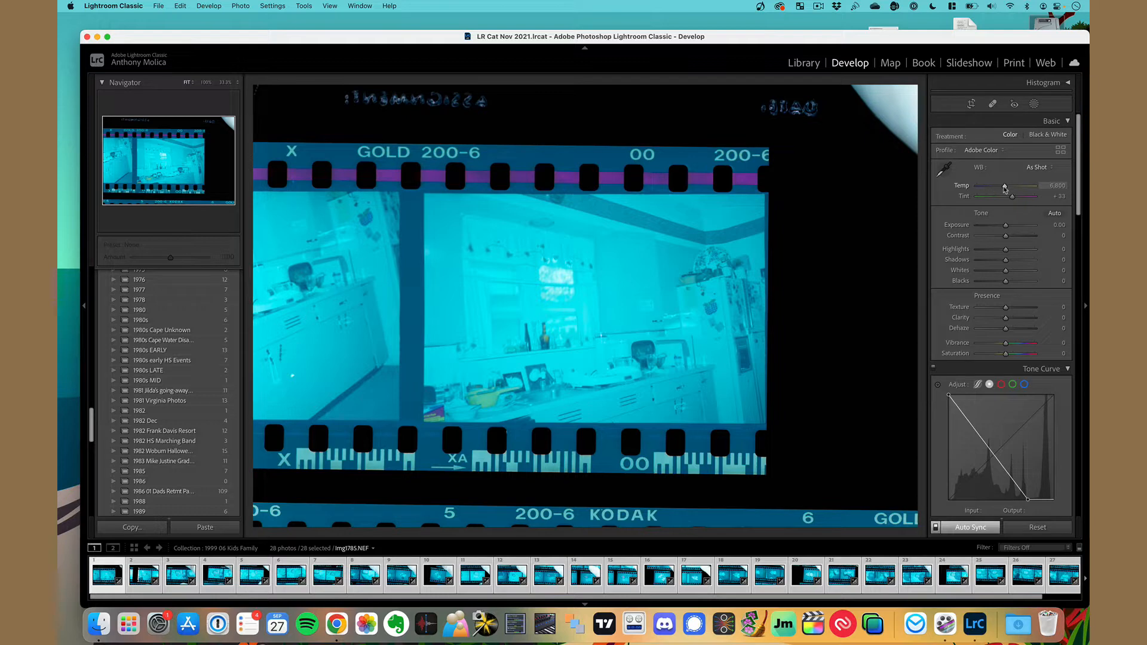
Step: Set the white balance of all selected photos to Temp 3,322 and Tint +8, and raise Shadows to +77
{"action": "mouse_move", "coordinate": [1005, 189]}
{"action": "left_mouse_down"}
{"action": "mouse_move", "coordinate": [986, 189]}
{"action": "mouse_move", "coordinate": [1009, 199]}
{"action": "left_mouse_up"}
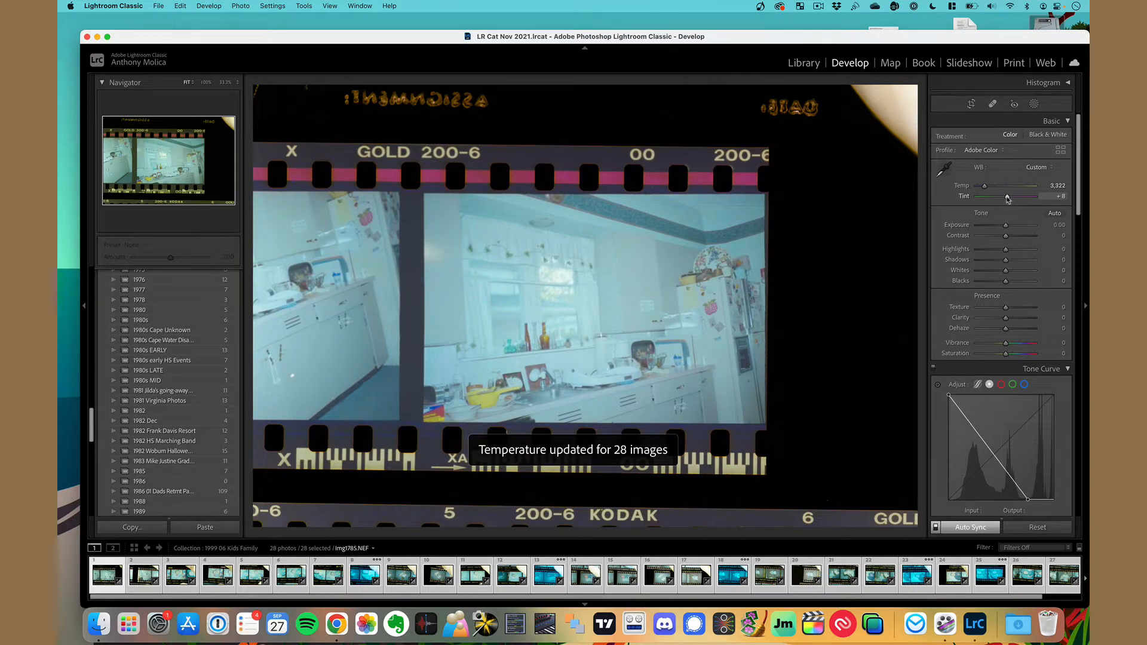
{"action": "left_click", "coordinate": [1007, 197]}
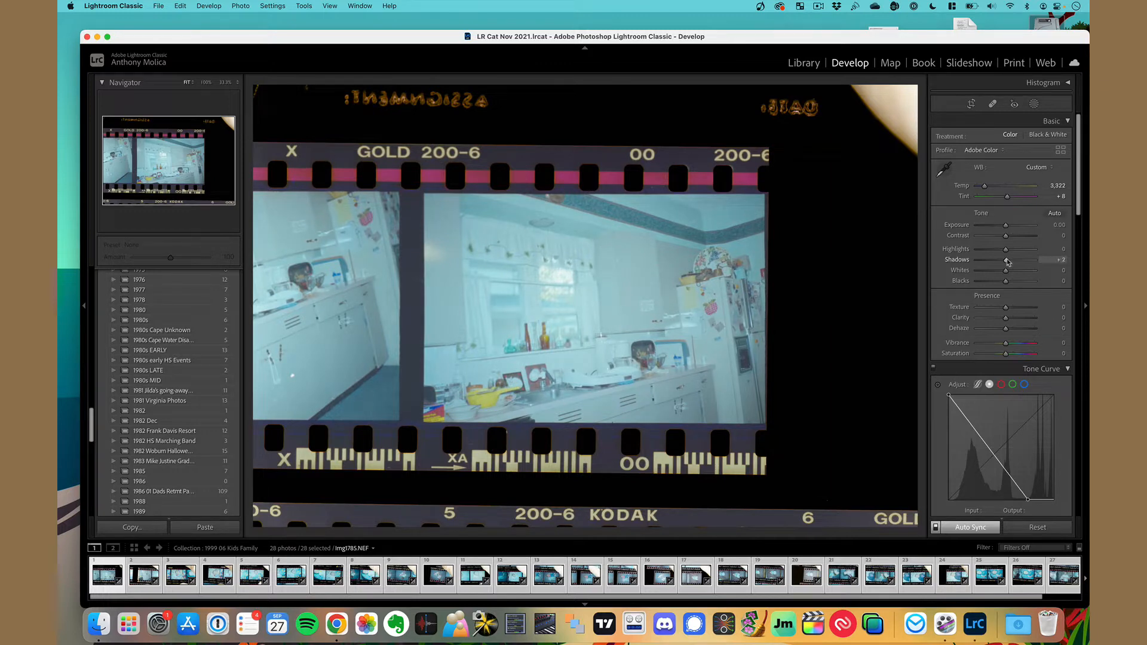
{"action": "left_click_drag", "start_coordinate": [1008, 262], "coordinate": [1028, 261]}
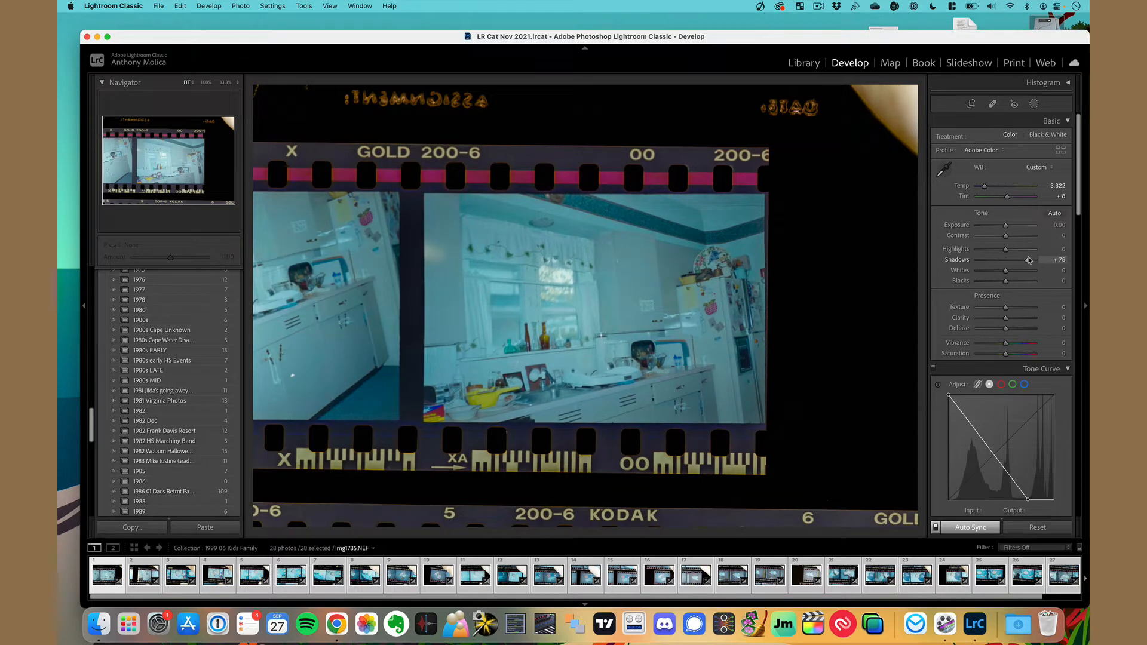
{"action": "left_click_drag", "start_coordinate": [1030, 260], "coordinate": [1029, 261]}
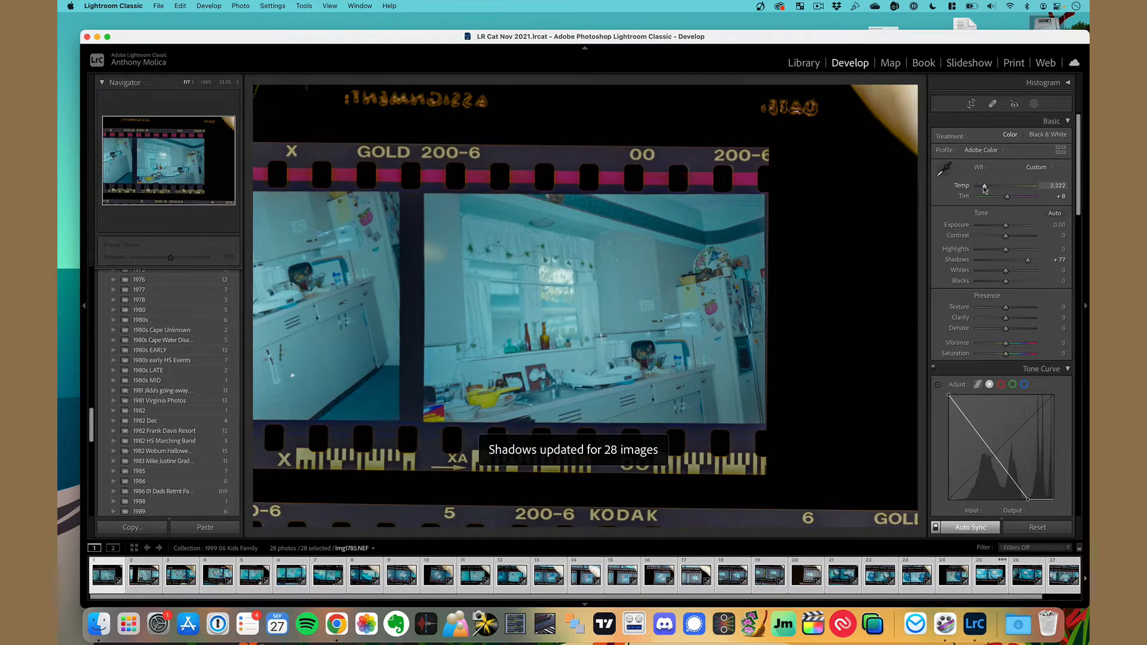
Step: Refine the white balance of all selected photos to Temp 2,957 and Tint -1, and inspect the kitchen frame
{"action": "left_click_drag", "start_coordinate": [985, 187], "coordinate": [984, 187]}
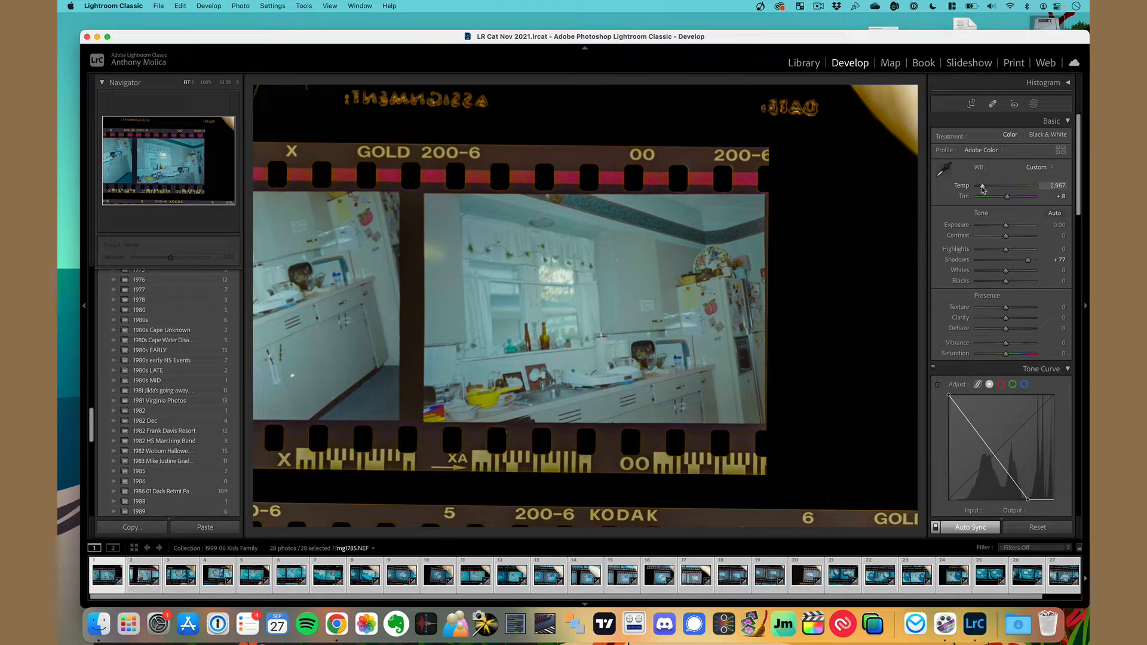
{"action": "left_click_drag", "start_coordinate": [983, 189], "coordinate": [983, 189]}
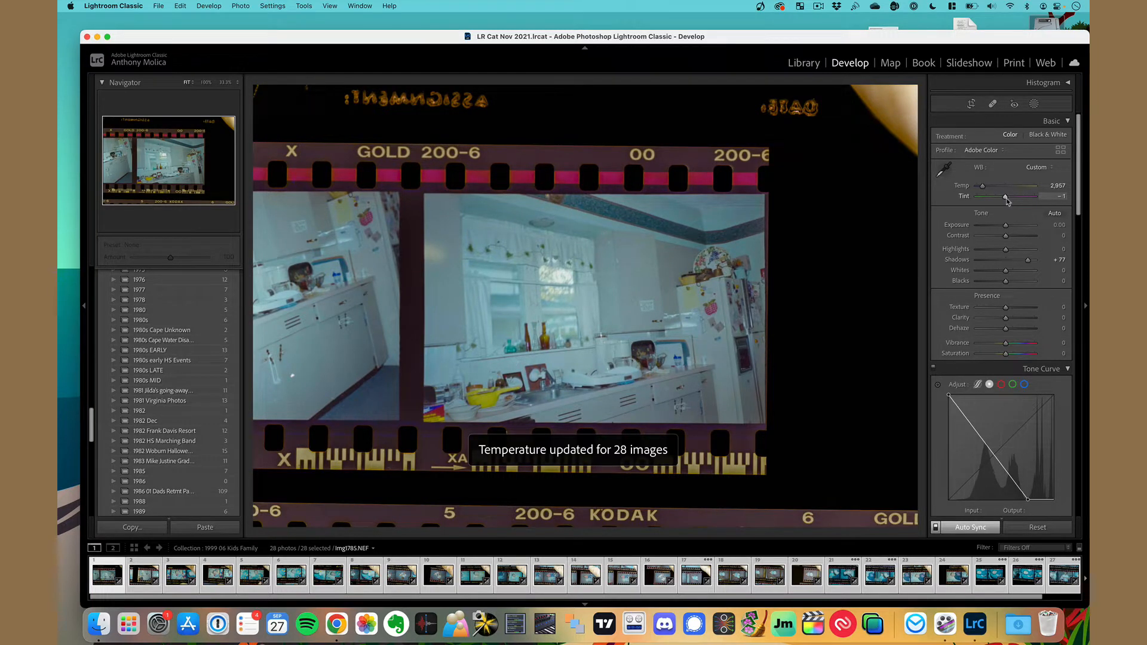
{"action": "left_click_drag", "start_coordinate": [1008, 202], "coordinate": [1009, 201]}
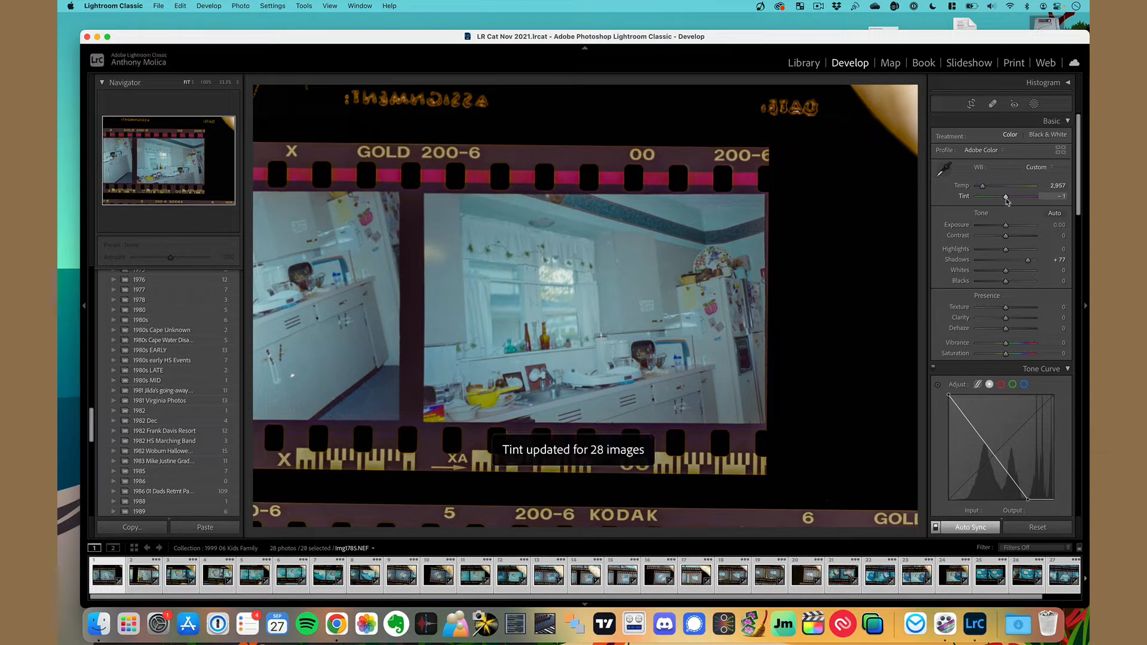
{"action": "left_click", "coordinate": [653, 335]}
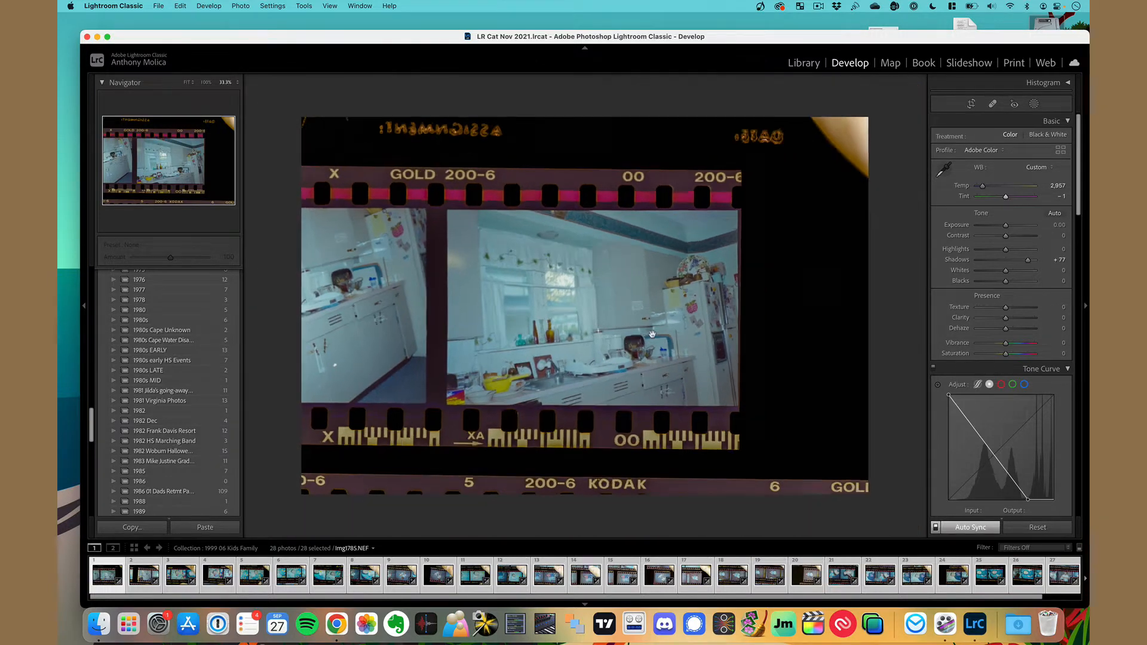
Step: Set Texture to +2 for all selected photos while checking the kitchen frame at full size
{"action": "left_click", "coordinate": [653, 335]}
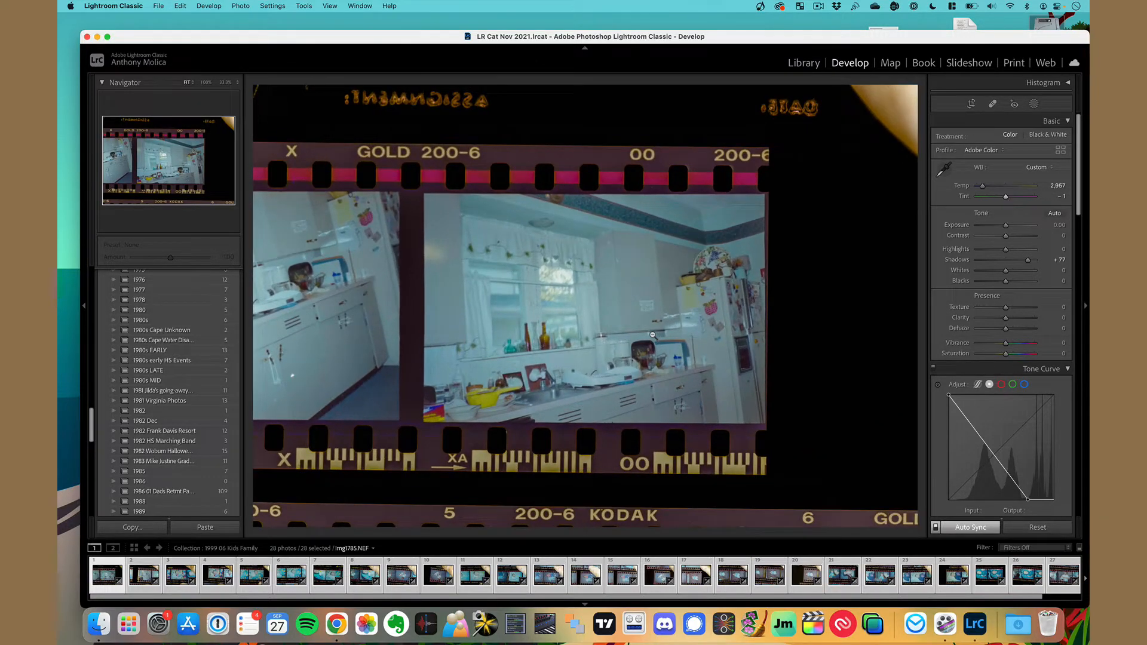
{"action": "left_click", "coordinate": [641, 287]}
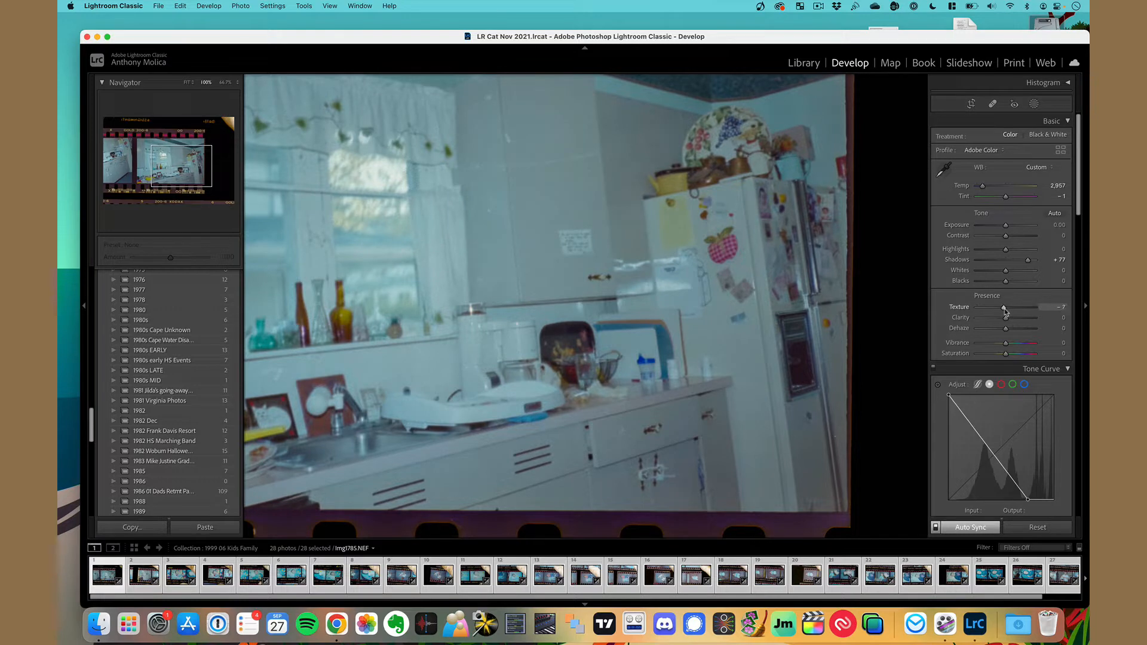
{"action": "left_click_drag", "start_coordinate": [1007, 311], "coordinate": [1009, 310]}
{"action": "left_click", "coordinate": [461, 413]}
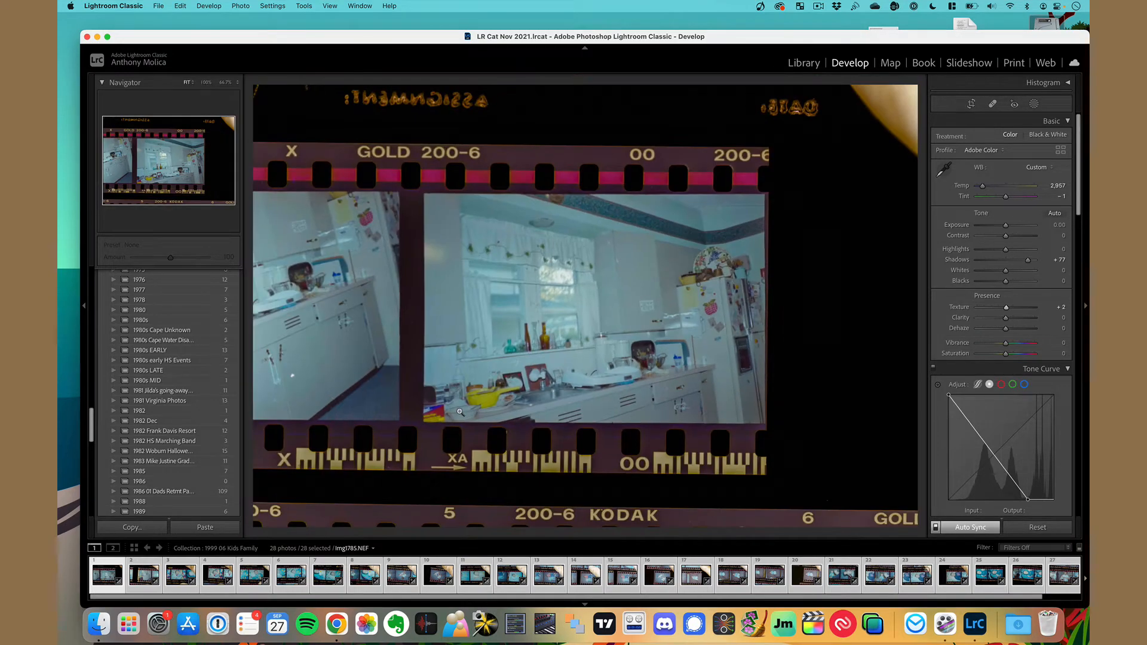
Step: Reselect all the photos in the collection from first to last and give them the Yellow color label
{"action": "left_click", "coordinate": [105, 577], "text": "super"}
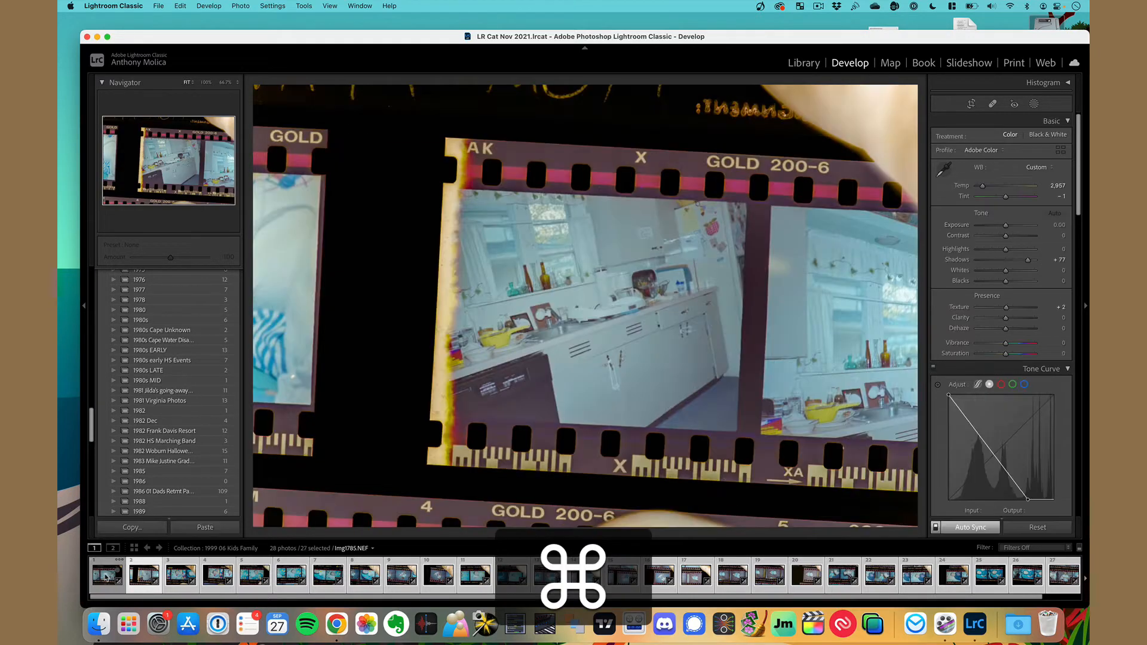
{"action": "left_click", "coordinate": [105, 577]}
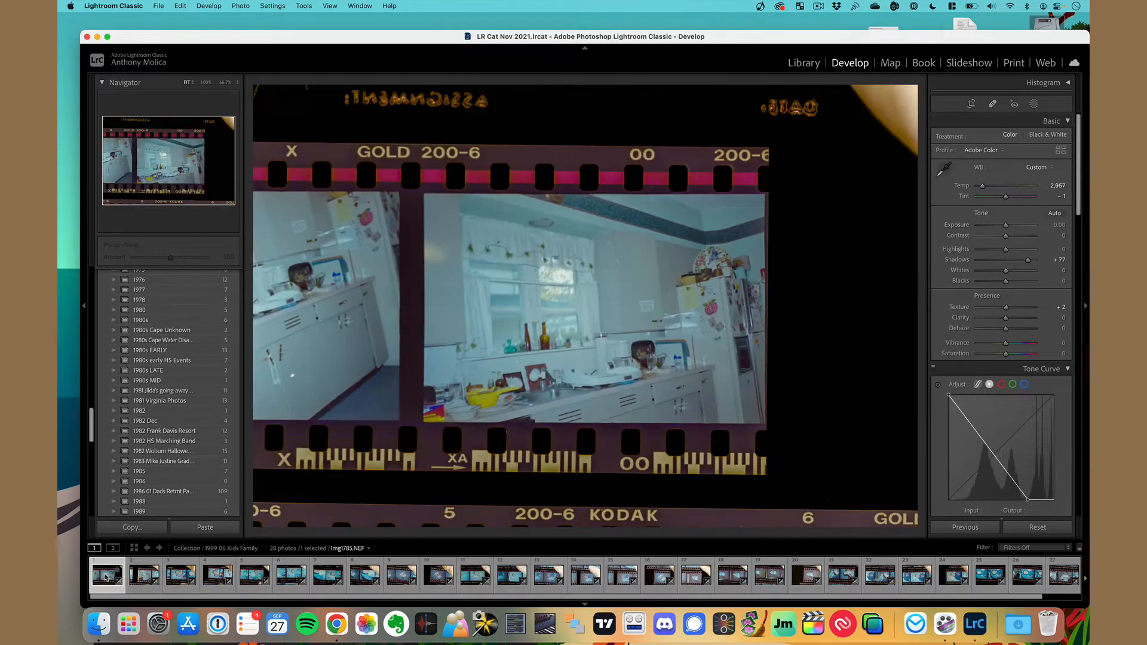
{"action": "left_click", "coordinate": [321, 572]}
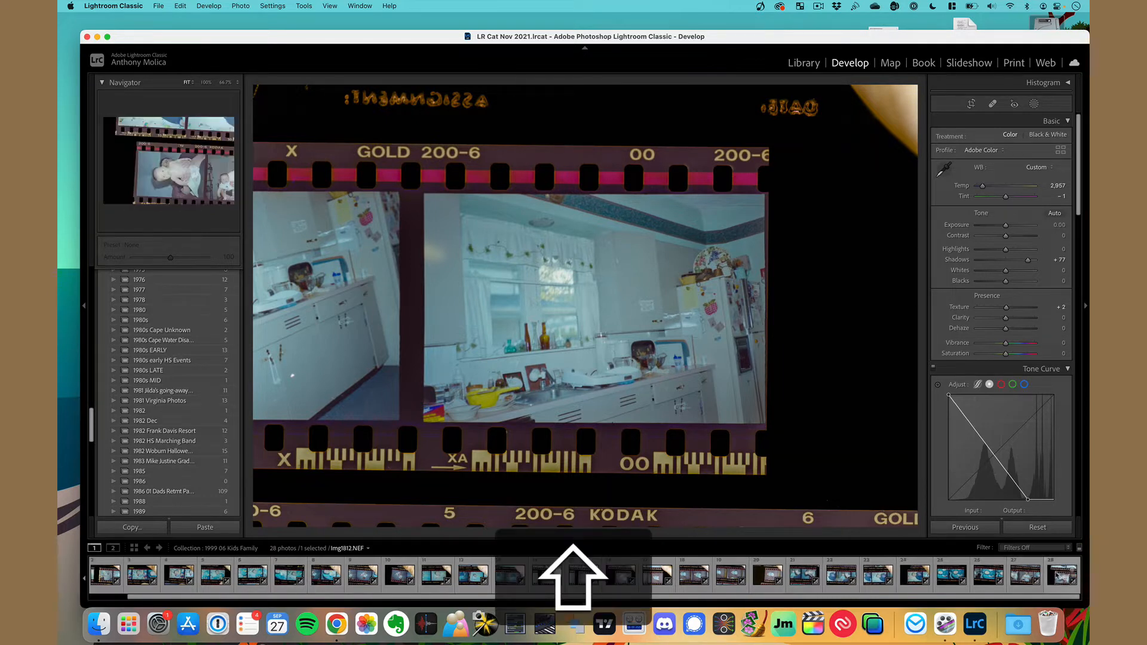
{"action": "left_click", "coordinate": [1059, 579], "text": "shift"}
{"action": "right_click", "coordinate": [1059, 579]}
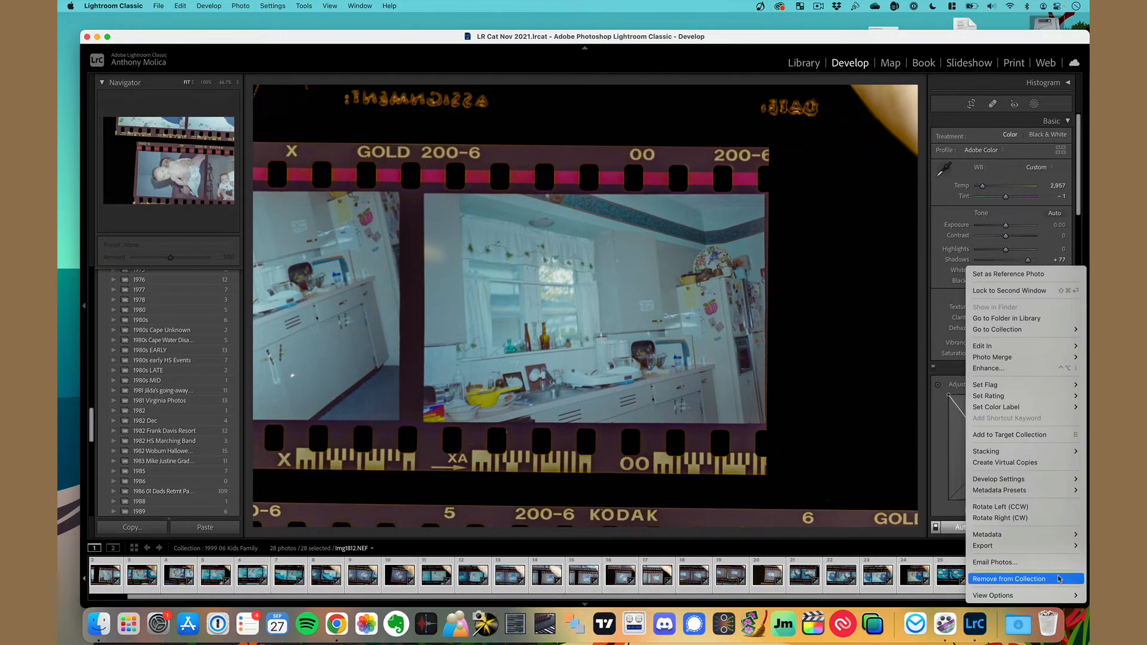
{"action": "mouse_move", "coordinate": [1010, 407]}
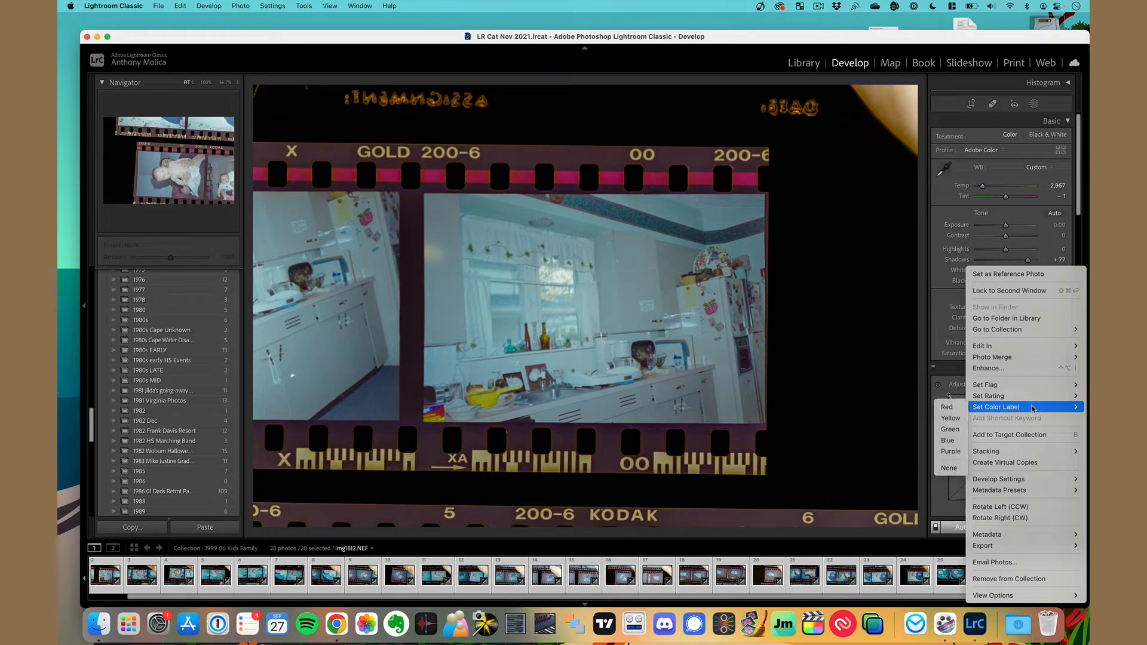
{"action": "left_click", "coordinate": [955, 419]}
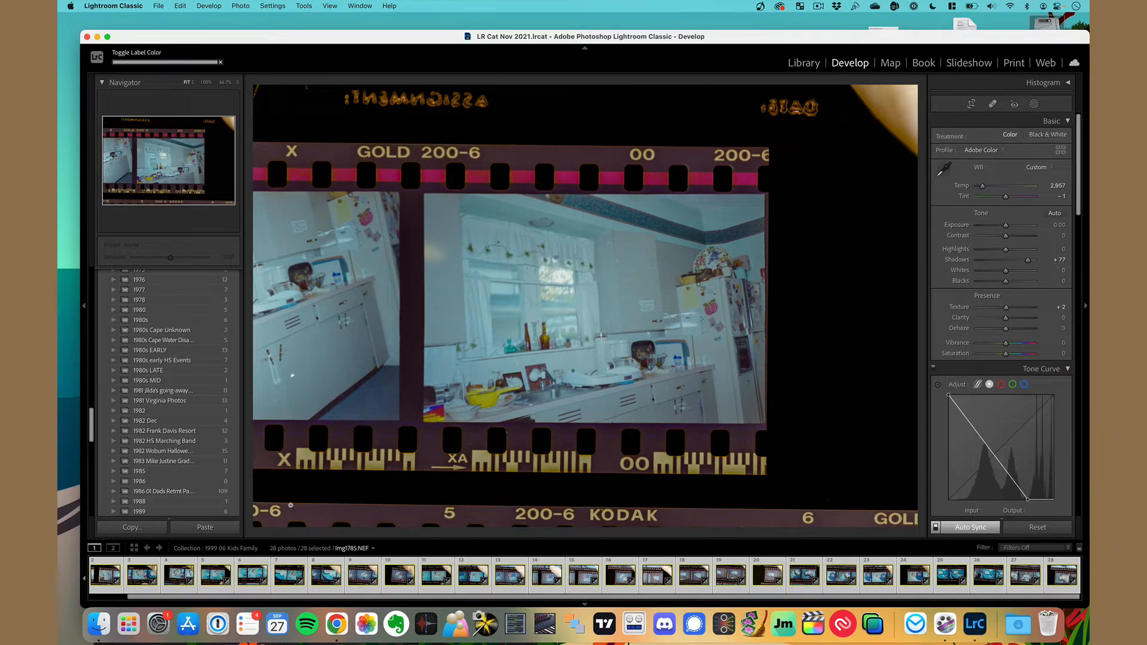
Step: Switch to the Library and open the folder "old photos scanned on piano"
{"action": "scroll", "coordinate": [187, 323], "scroll_direction": "up", "scroll_amount": 15}
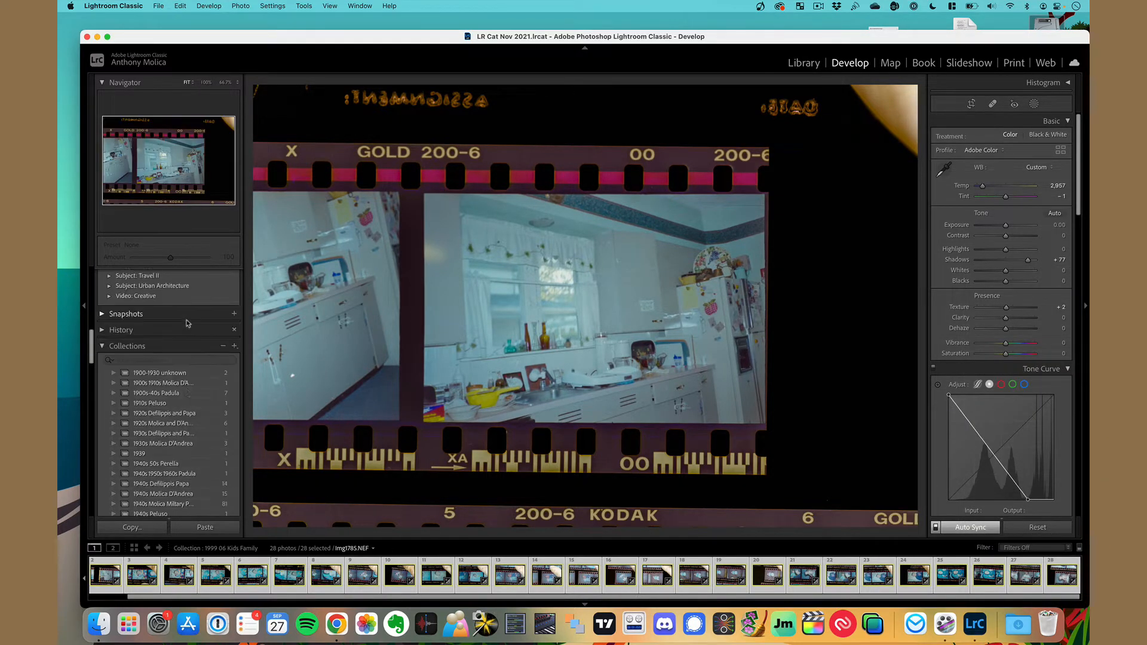
{"action": "scroll", "coordinate": [188, 324], "scroll_direction": "up", "scroll_amount": 5}
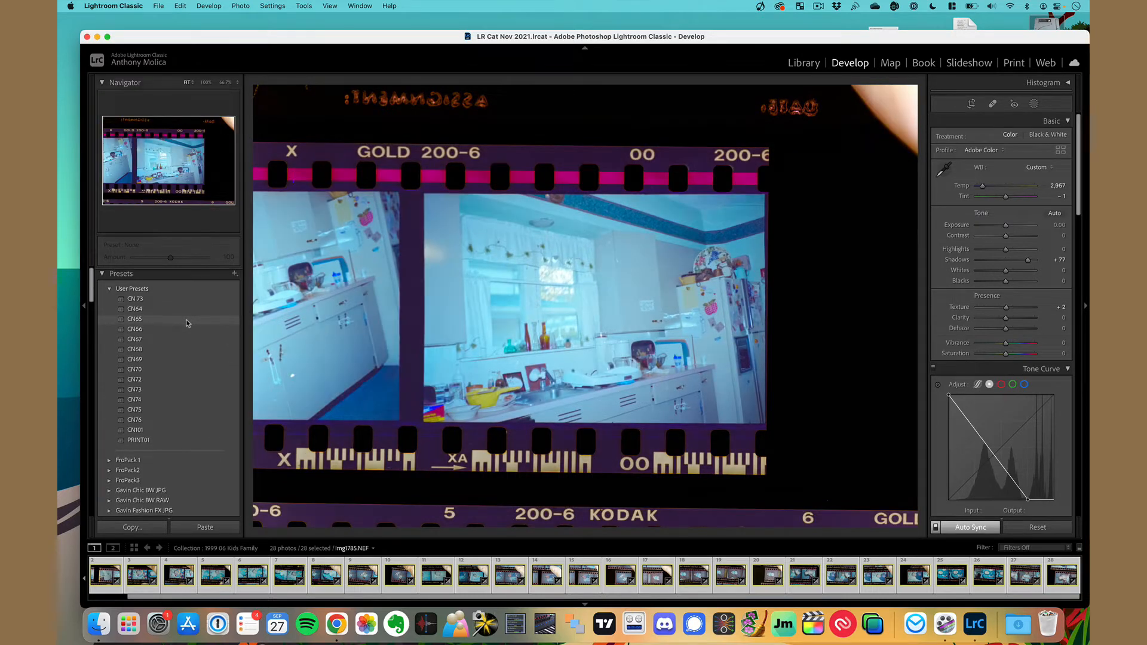
{"action": "left_click", "coordinate": [805, 66]}
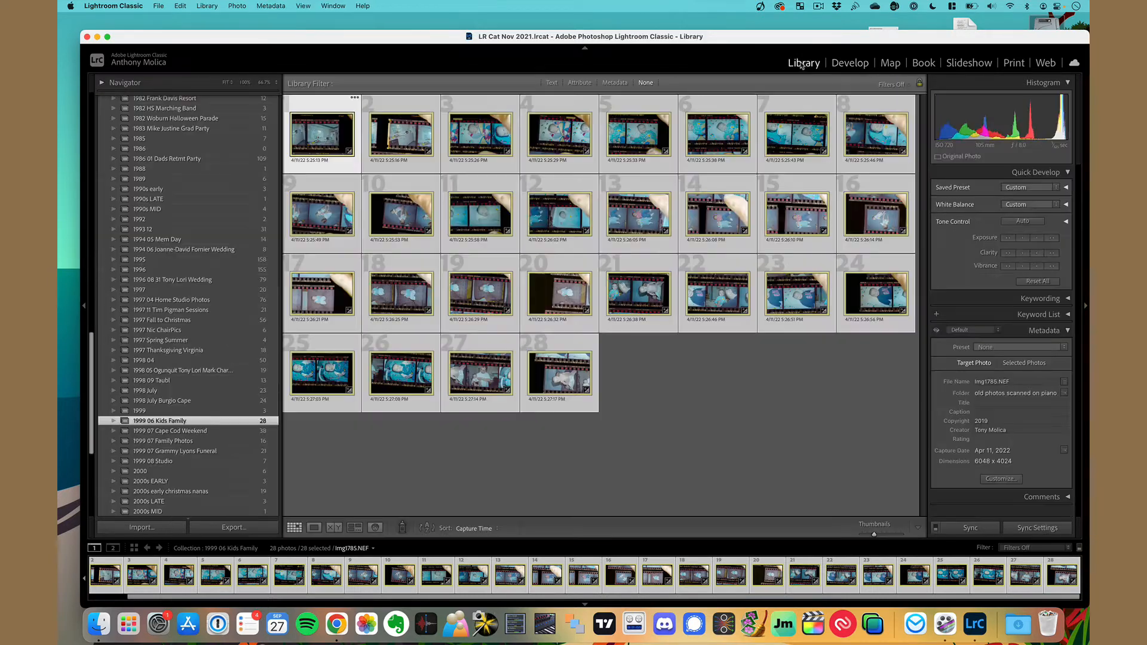
{"action": "scroll", "coordinate": [221, 408], "scroll_direction": "up", "scroll_amount": 10}
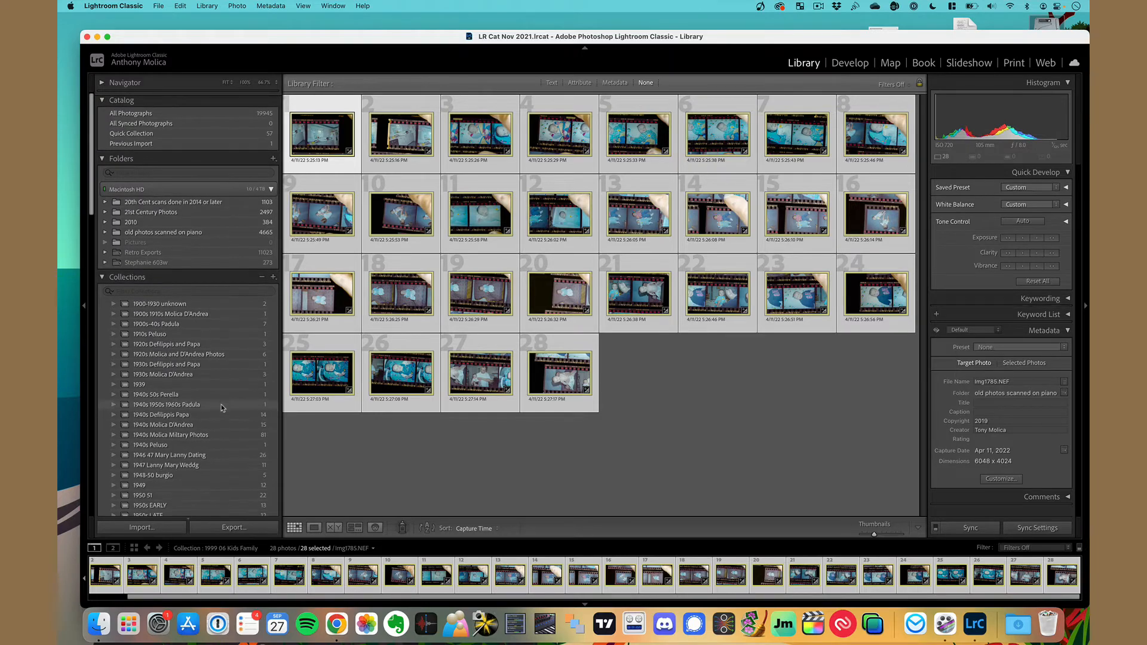
{"action": "left_click", "coordinate": [169, 233]}
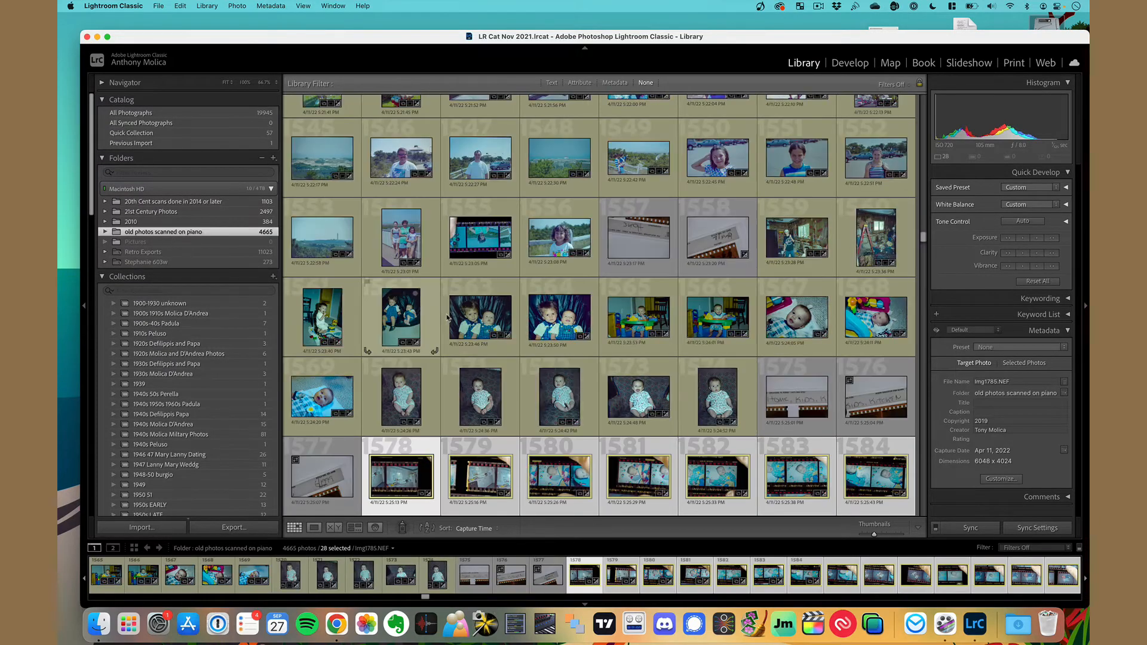
Step: Examine the folder's grid around the selected roll, comparing yellow-labelled converted rolls with the unlabelled note photos and unconverted negatives
{"action": "scroll", "coordinate": [449, 318], "scroll_direction": "up", "scroll_amount": 15}
{"action": "scroll", "coordinate": [447, 317], "scroll_direction": "up", "scroll_amount": 2}
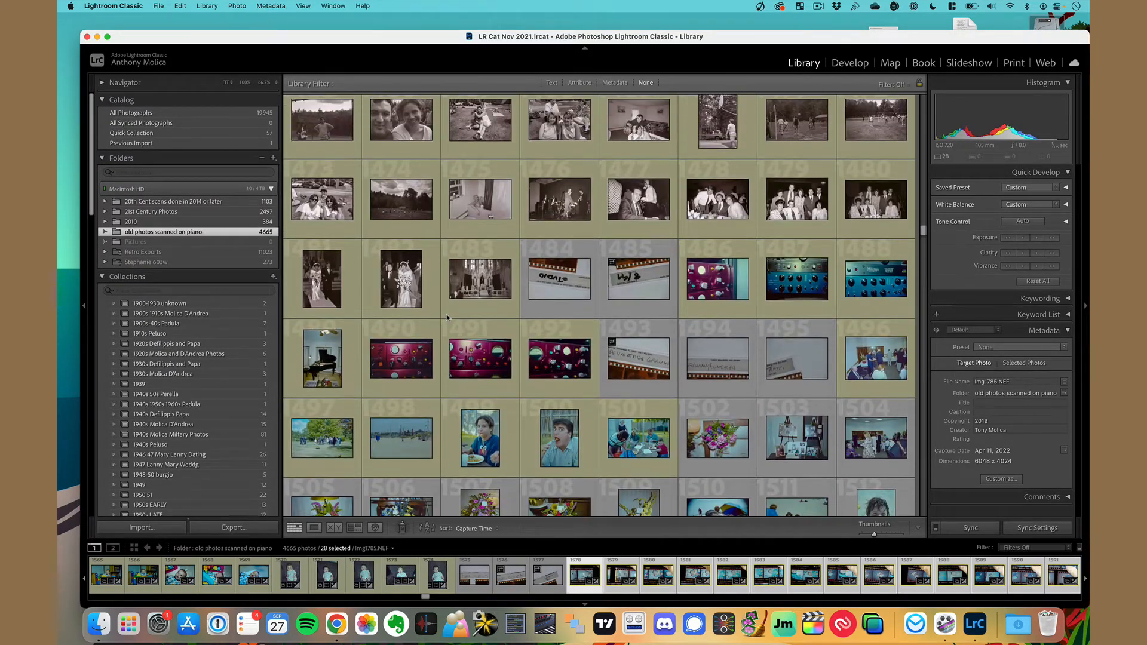
{"action": "scroll", "coordinate": [447, 318], "scroll_direction": "down", "scroll_amount": 2}
{"action": "scroll", "coordinate": [447, 318], "scroll_direction": "down", "scroll_amount": 2}
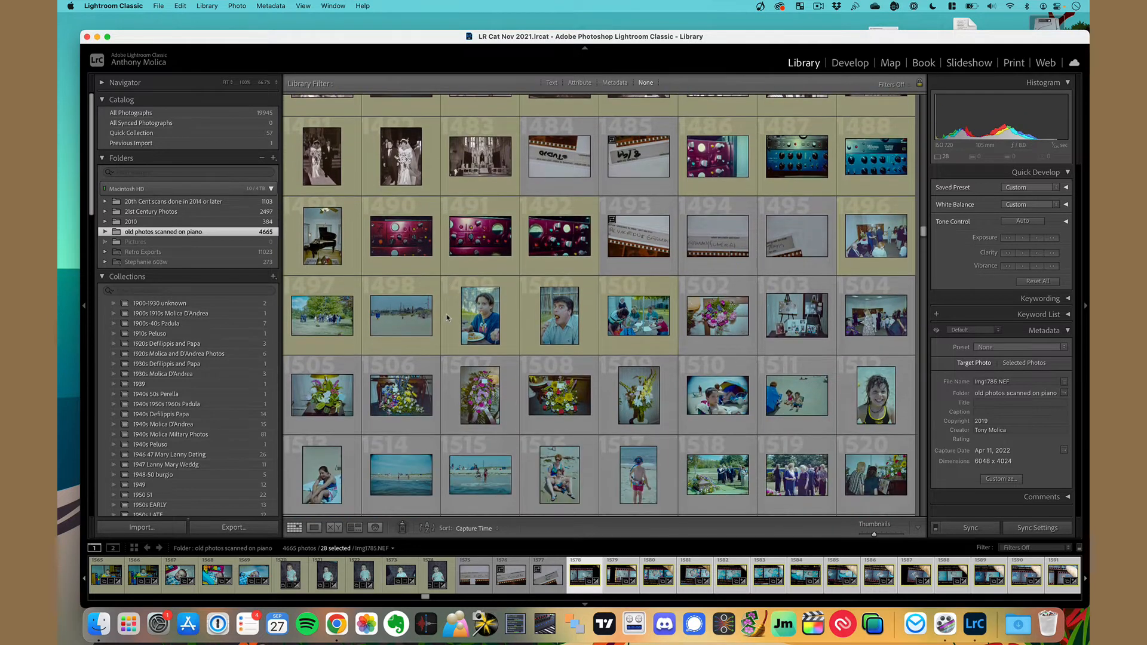
{"action": "scroll", "coordinate": [447, 318], "scroll_direction": "down", "scroll_amount": 6}
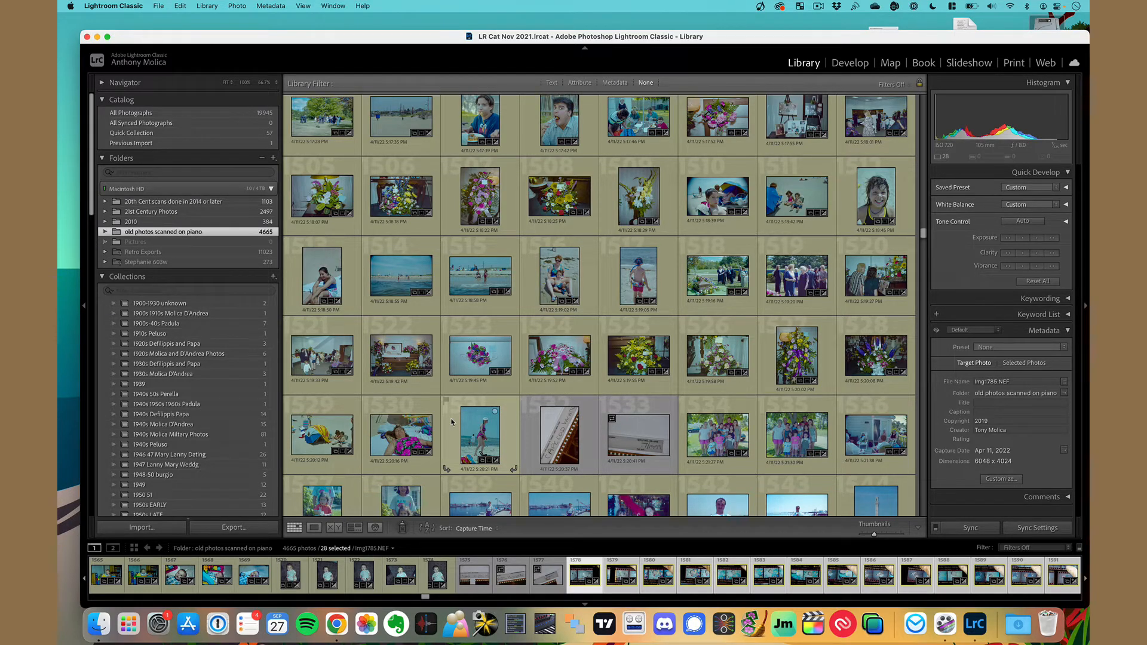
{"action": "scroll", "coordinate": [451, 422], "scroll_direction": "down", "scroll_amount": 10}
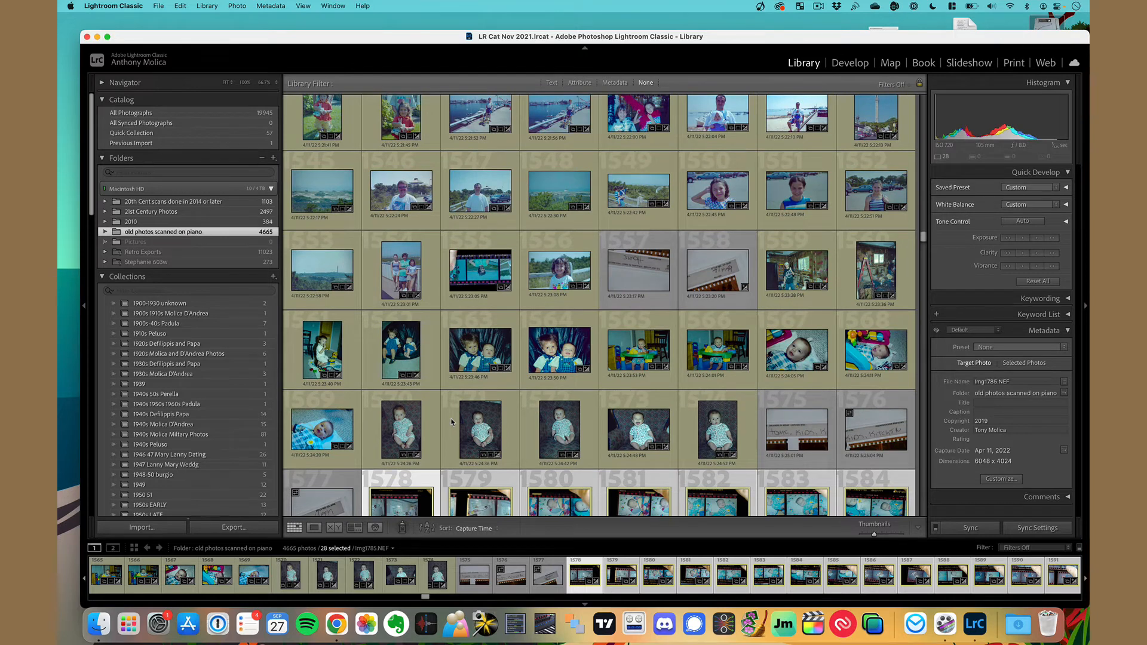
{"action": "scroll", "coordinate": [451, 422], "scroll_direction": "down", "scroll_amount": 3}
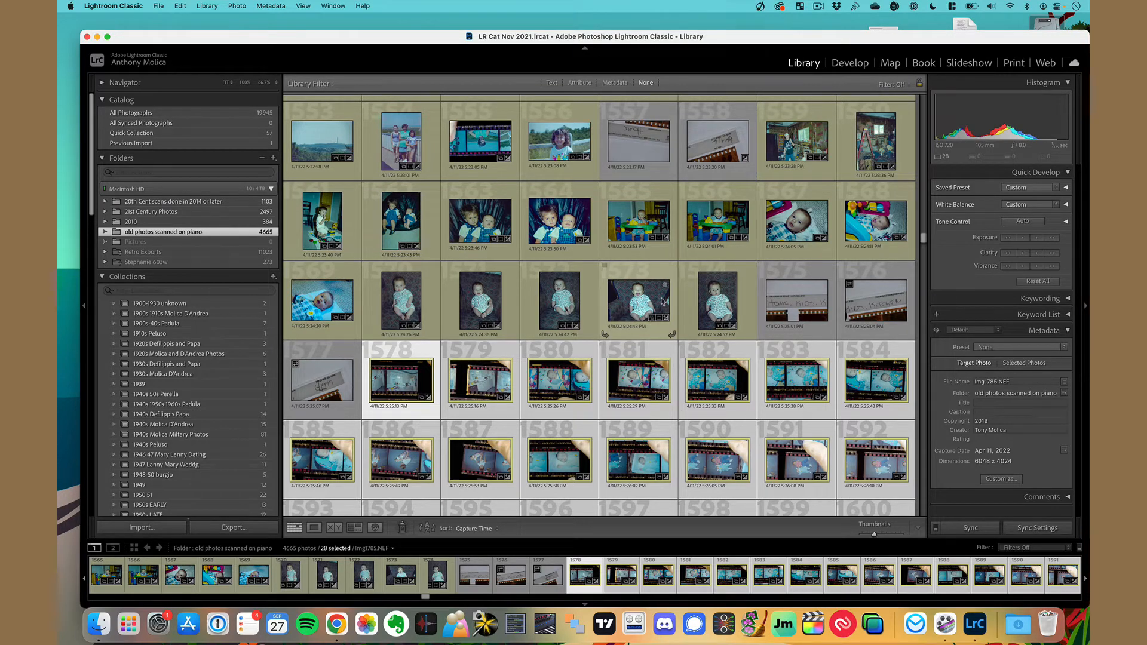
{"action": "scroll", "coordinate": [652, 359], "scroll_direction": "down", "scroll_amount": 15}
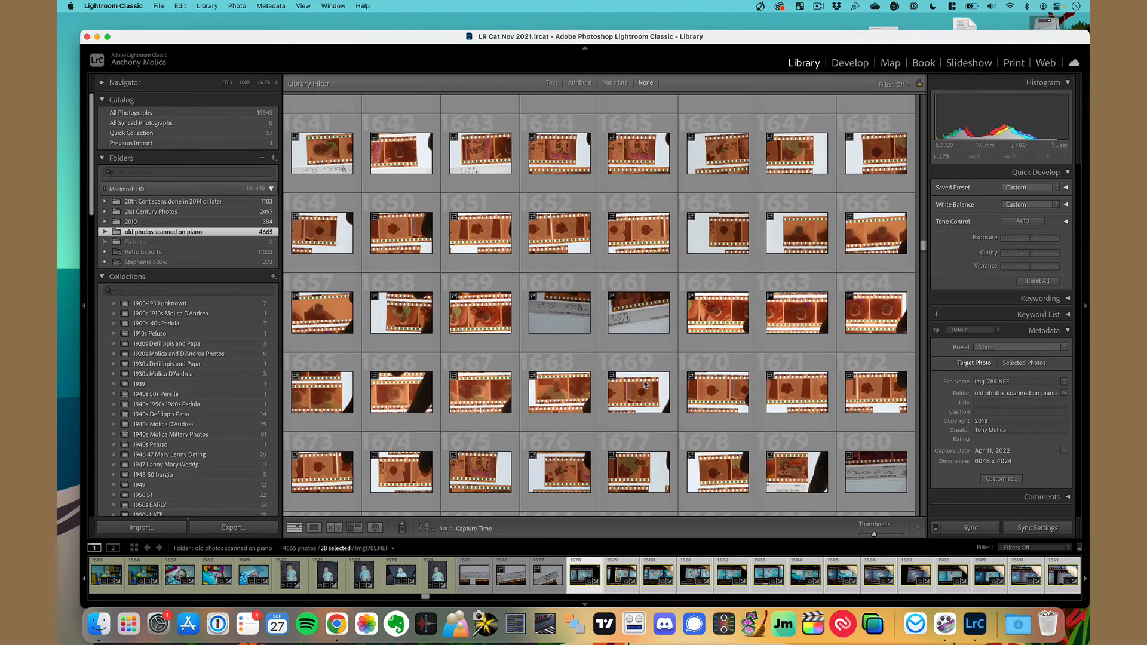
{"action": "scroll", "coordinate": [646, 384], "scroll_direction": "up", "scroll_amount": 10}
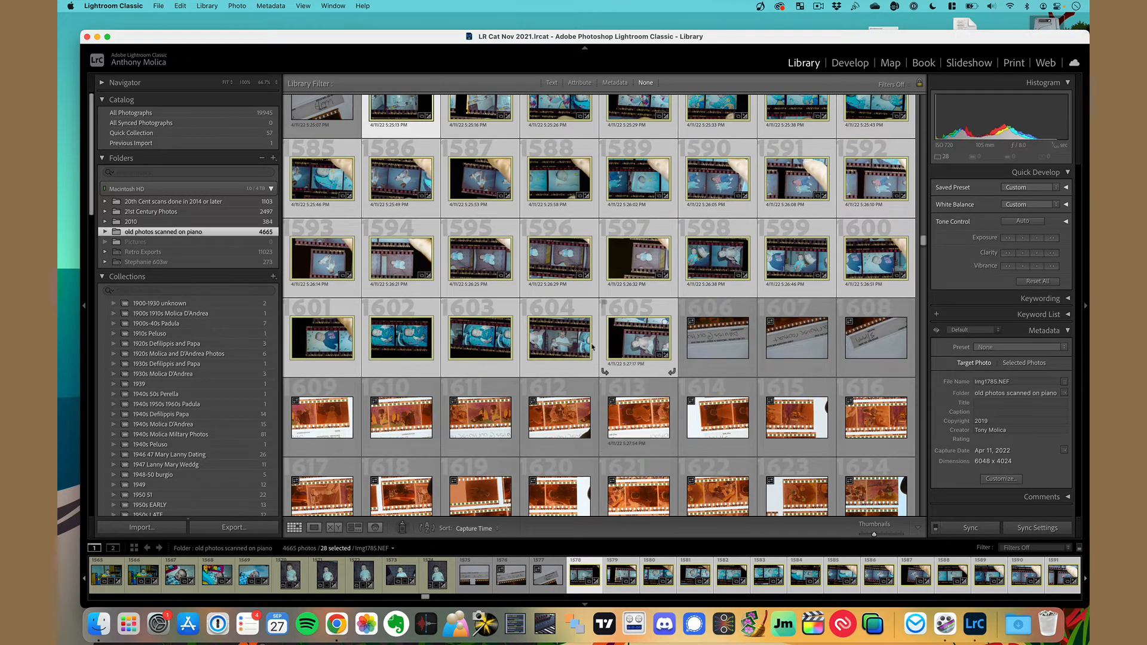
{"action": "scroll", "coordinate": [645, 384], "scroll_direction": "up", "scroll_amount": 4}
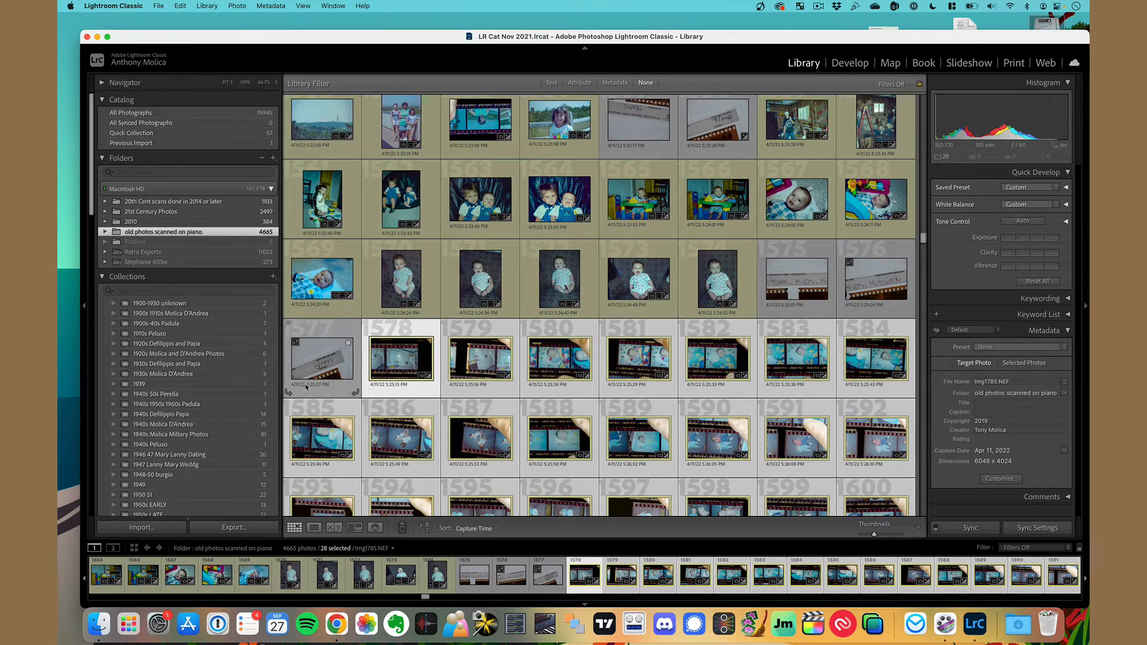
{"action": "scroll", "coordinate": [218, 379], "scroll_direction": "down", "scroll_amount": 10}
{"action": "scroll", "coordinate": [219, 379], "scroll_direction": "down", "scroll_amount": 5}
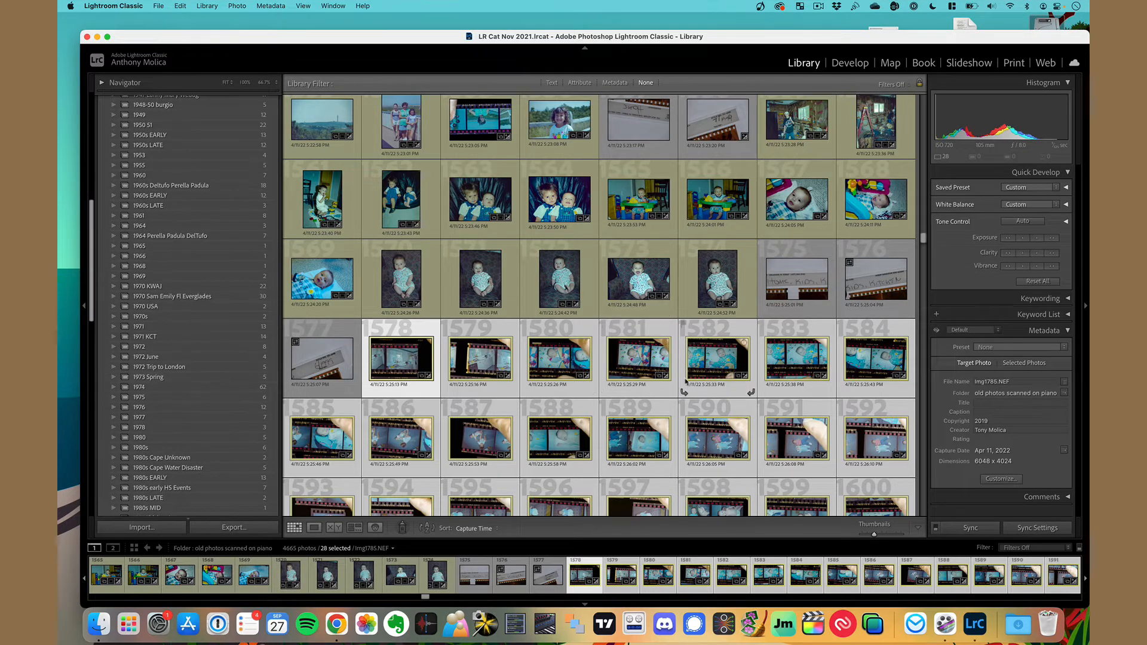
{"action": "scroll", "coordinate": [686, 382], "scroll_direction": "up", "scroll_amount": 3}
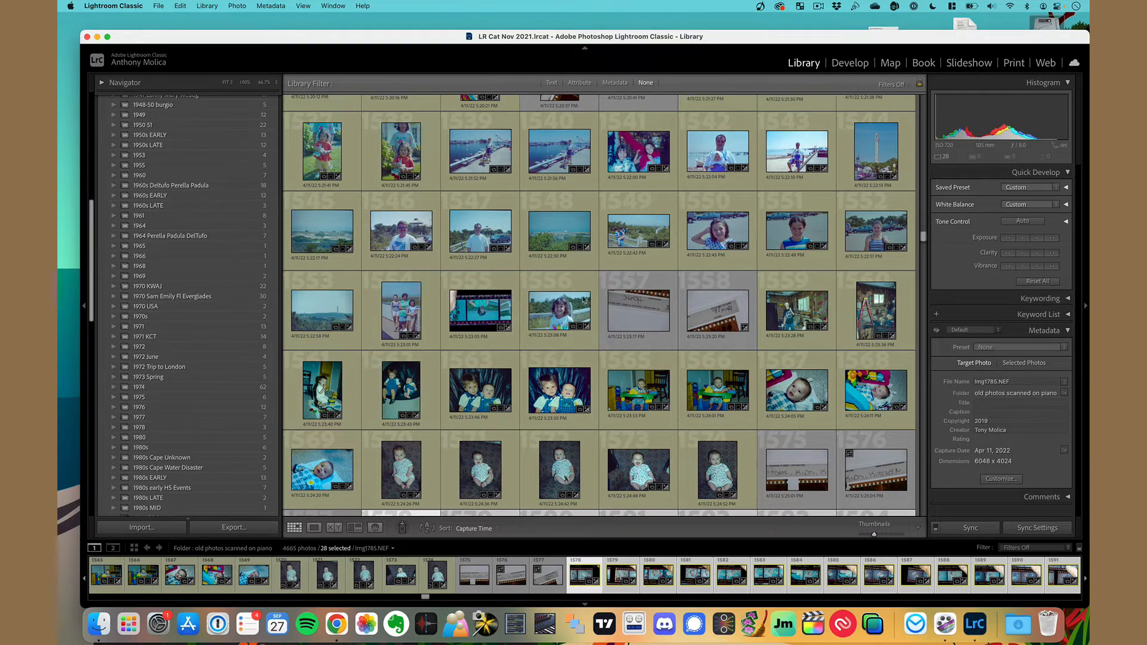
{"action": "scroll", "coordinate": [595, 400], "scroll_direction": "down", "scroll_amount": 1}
{"action": "scroll", "coordinate": [596, 401], "scroll_direction": "down", "scroll_amount": 3}
{"action": "scroll", "coordinate": [596, 398], "scroll_direction": "up", "scroll_amount": 2}
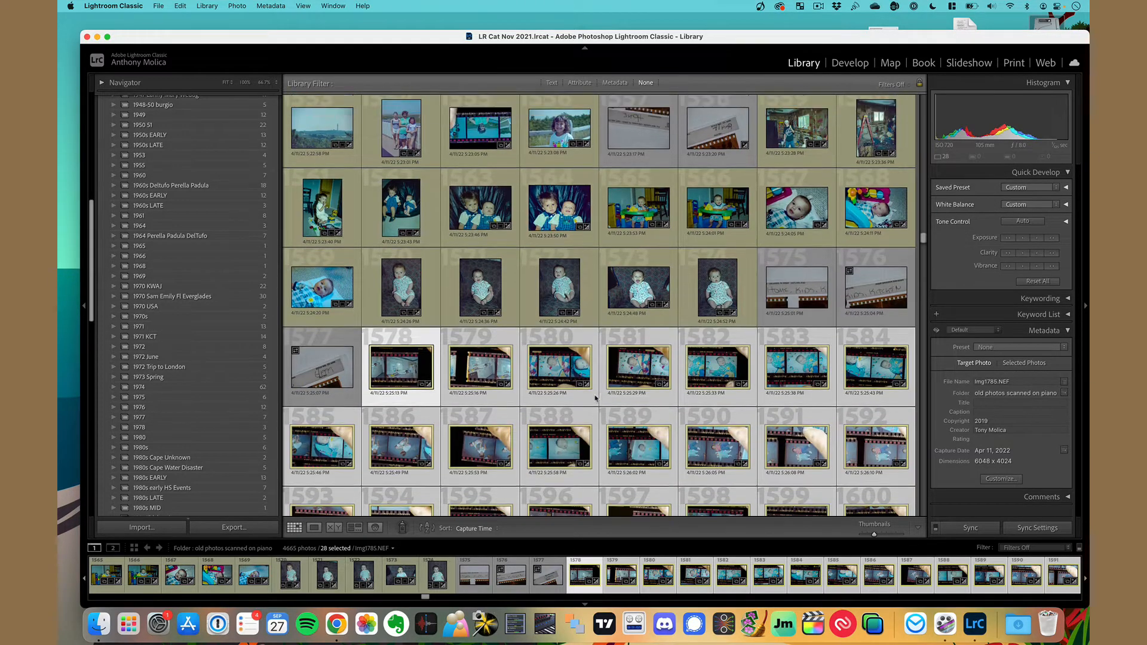
{"action": "scroll", "coordinate": [188, 383], "scroll_direction": "down", "scroll_amount": 6}
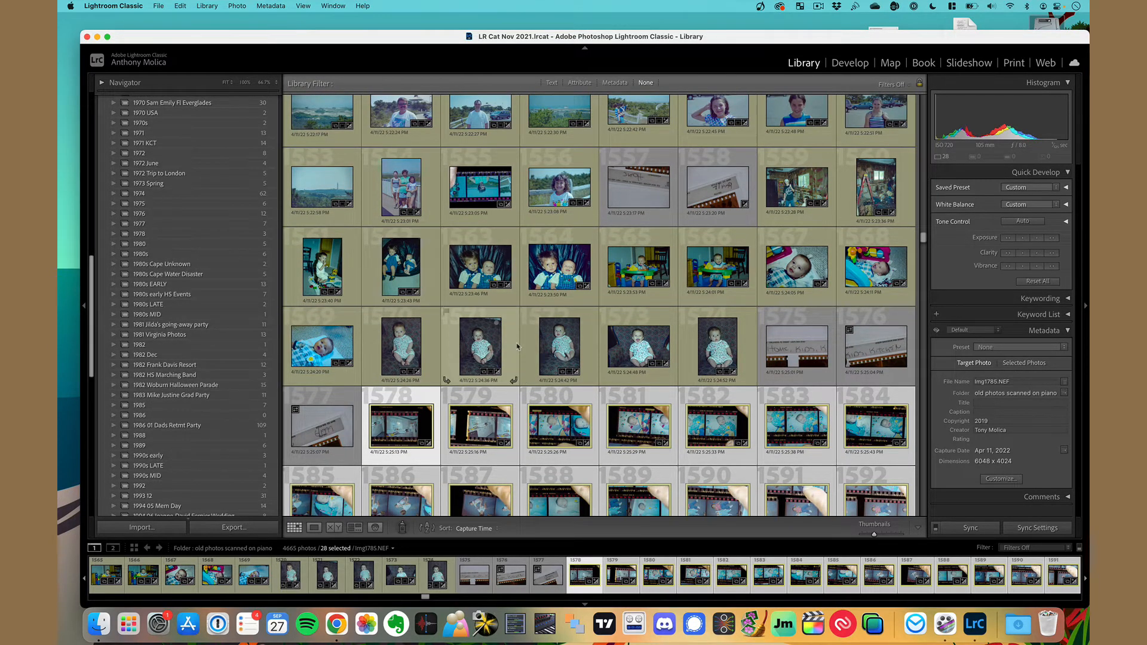
{"action": "scroll", "coordinate": [518, 347], "scroll_direction": "down", "scroll_amount": 4}
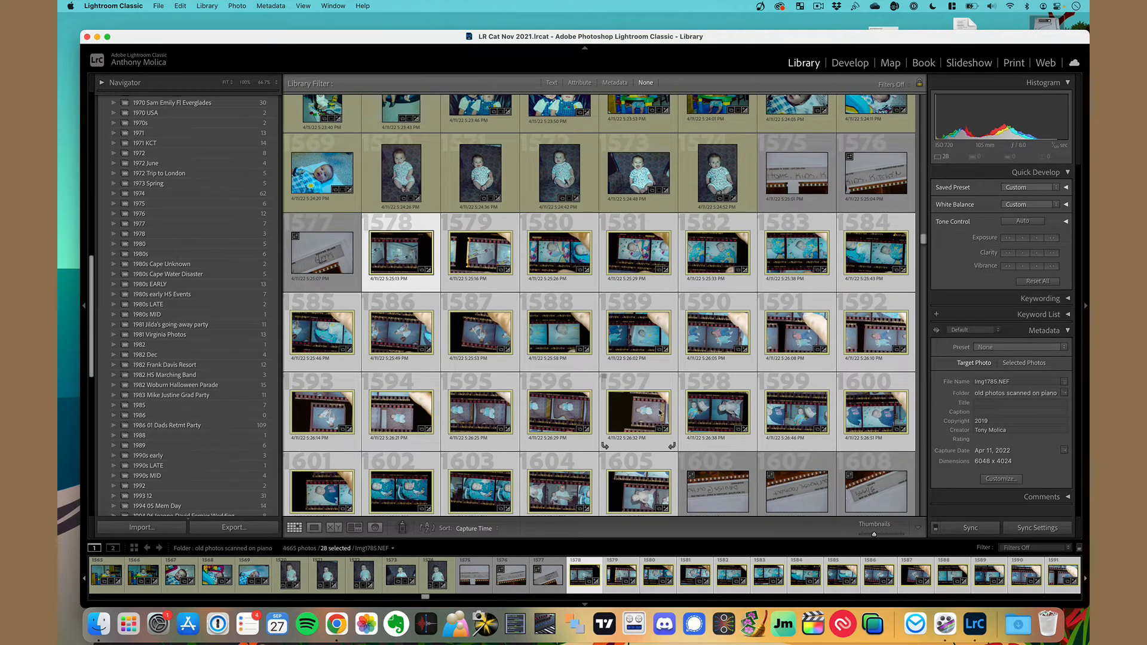
{"action": "left_click", "coordinate": [650, 465]}
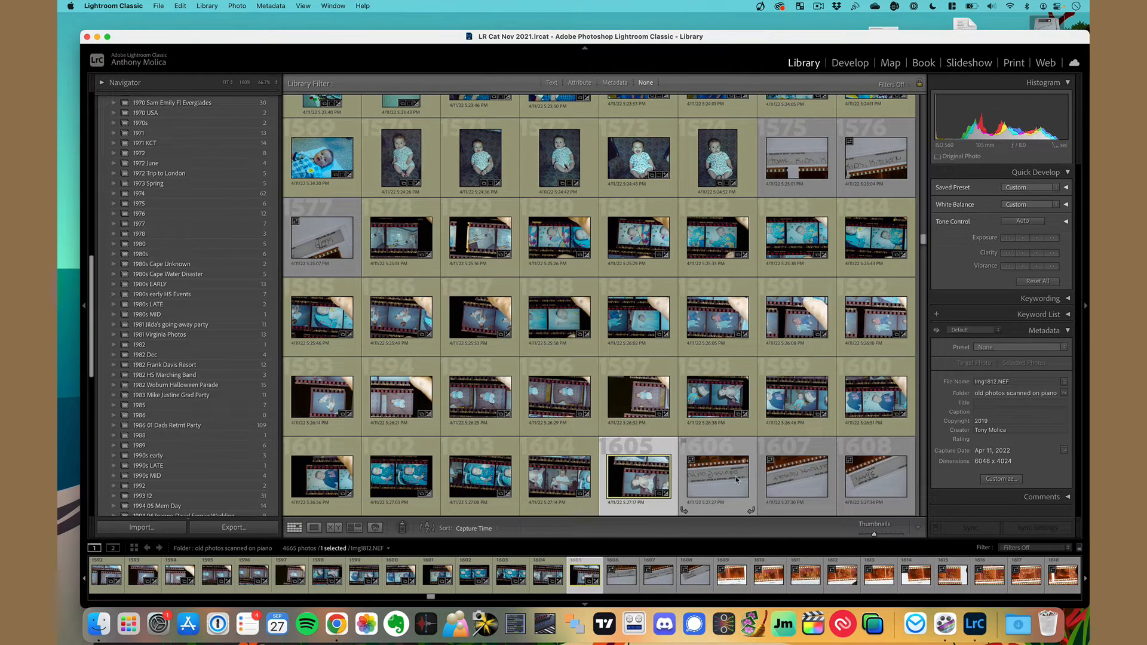
{"action": "key", "text": "Right"}
{"action": "scroll", "coordinate": [640, 464], "scroll_direction": "down", "scroll_amount": 1}
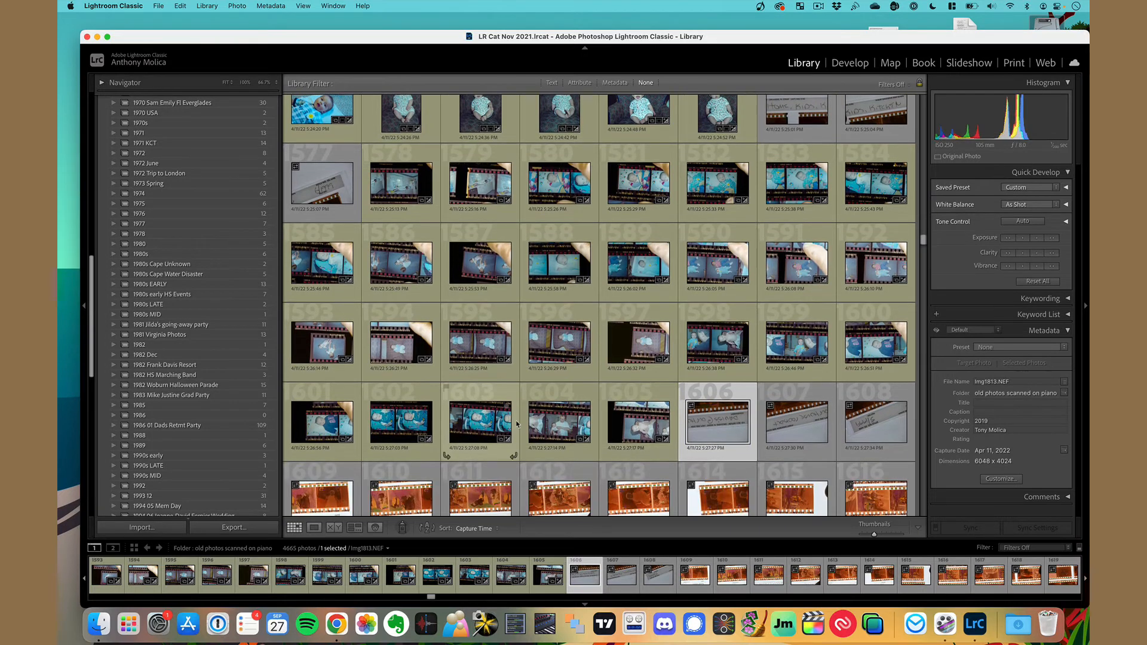
Step: Return to the collection "1999 06 Kids Family"
{"action": "scroll", "coordinate": [196, 425], "scroll_direction": "down", "scroll_amount": 10}
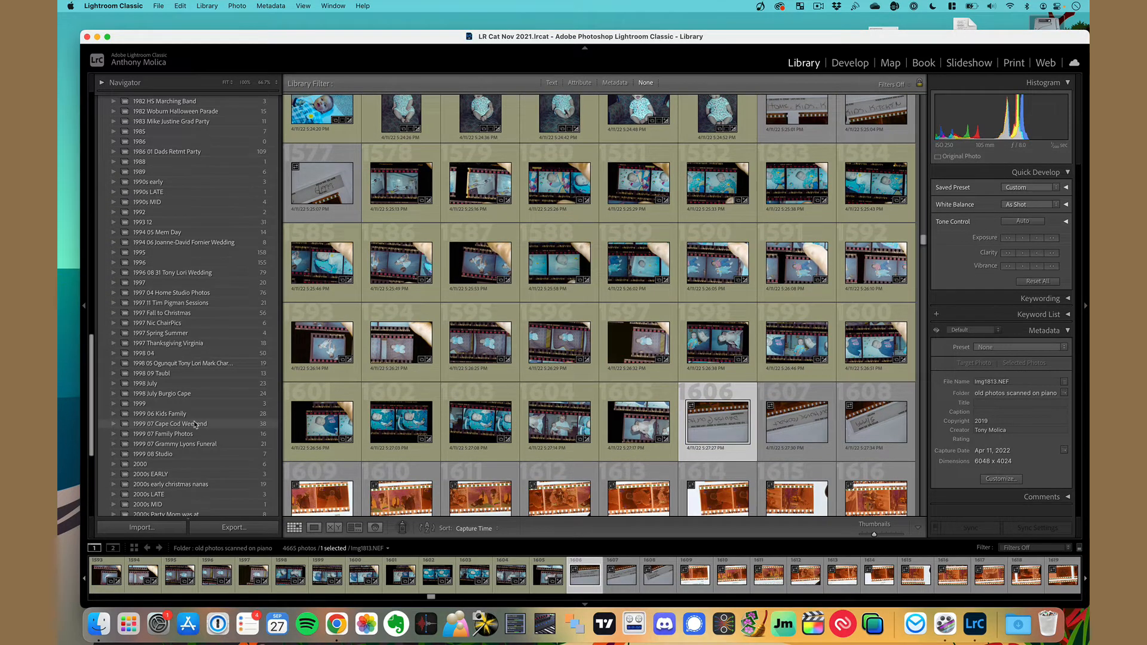
{"action": "scroll", "coordinate": [195, 419], "scroll_direction": "down", "scroll_amount": 5}
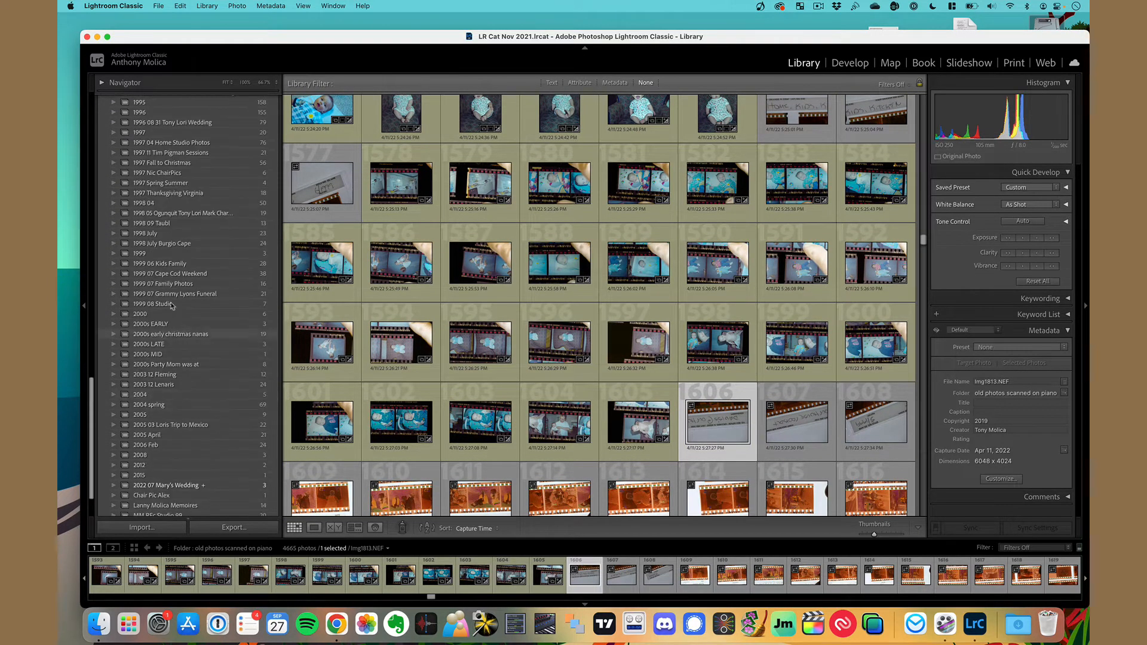
{"action": "left_click", "coordinate": [163, 265]}
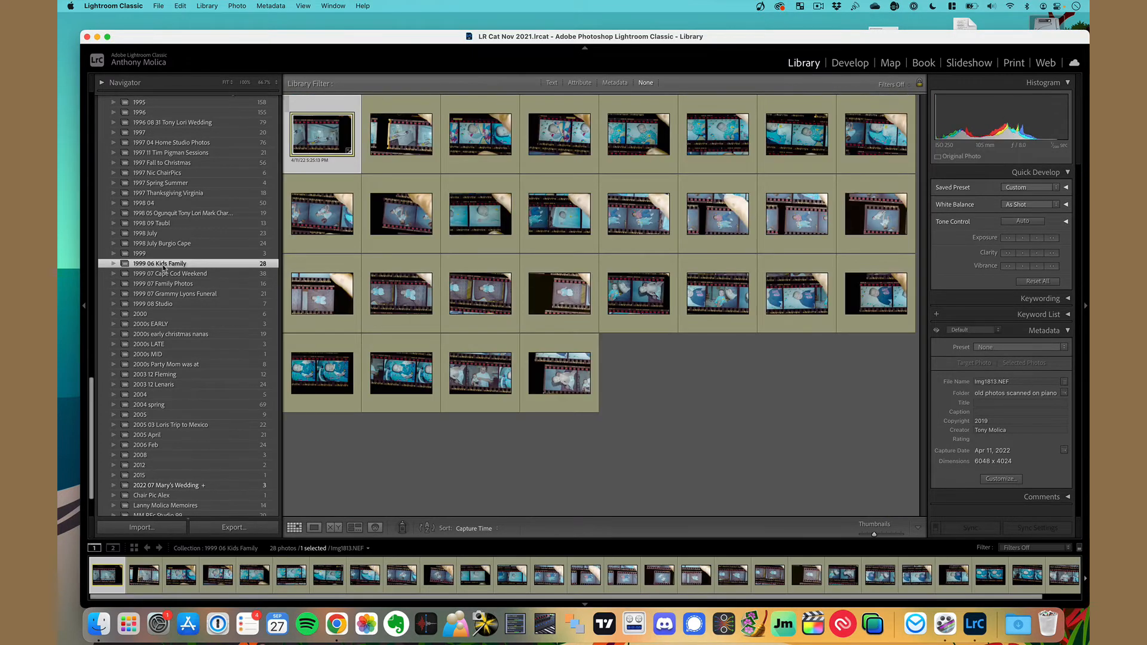
Step: Open the collection's first photo, Img1785.NEF, and crop it to the full kitchen frame, excluding the film borders
{"action": "double_click", "coordinate": [103, 577]}
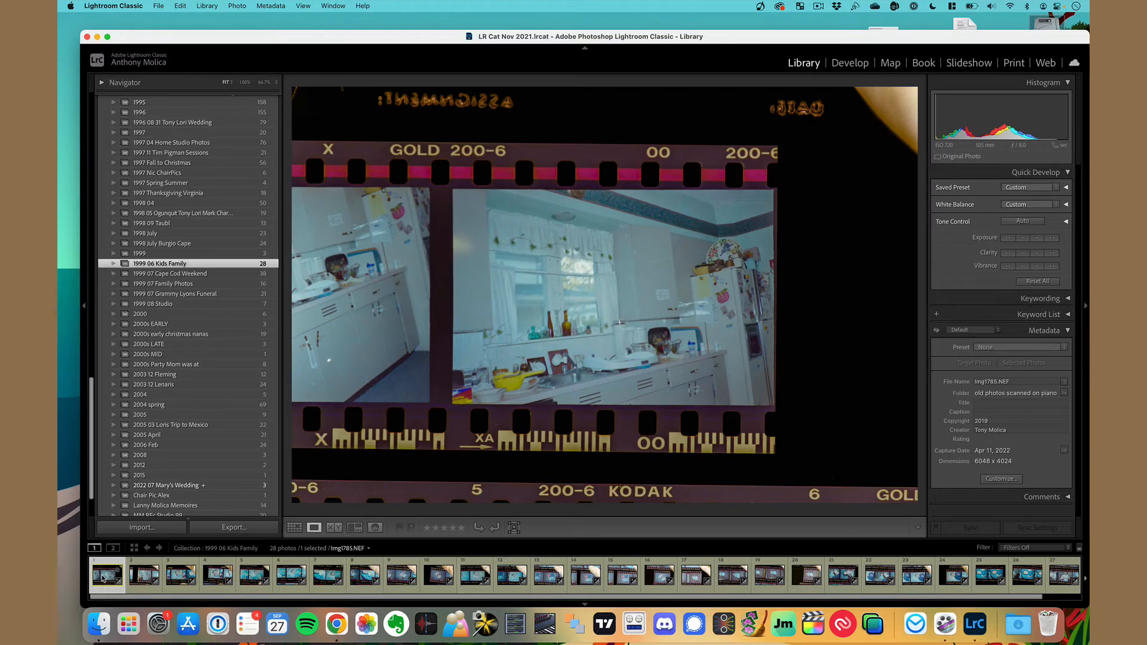
{"action": "key", "text": "r"}
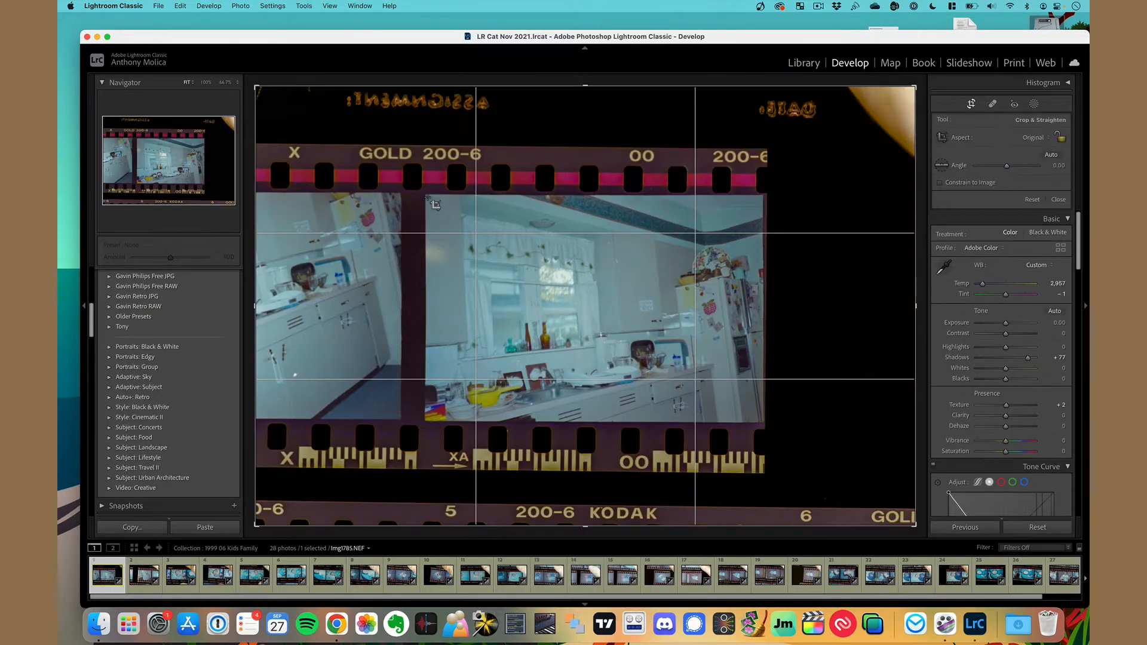
{"action": "left_click_drag", "start_coordinate": [427, 196], "coordinate": [761, 419]}
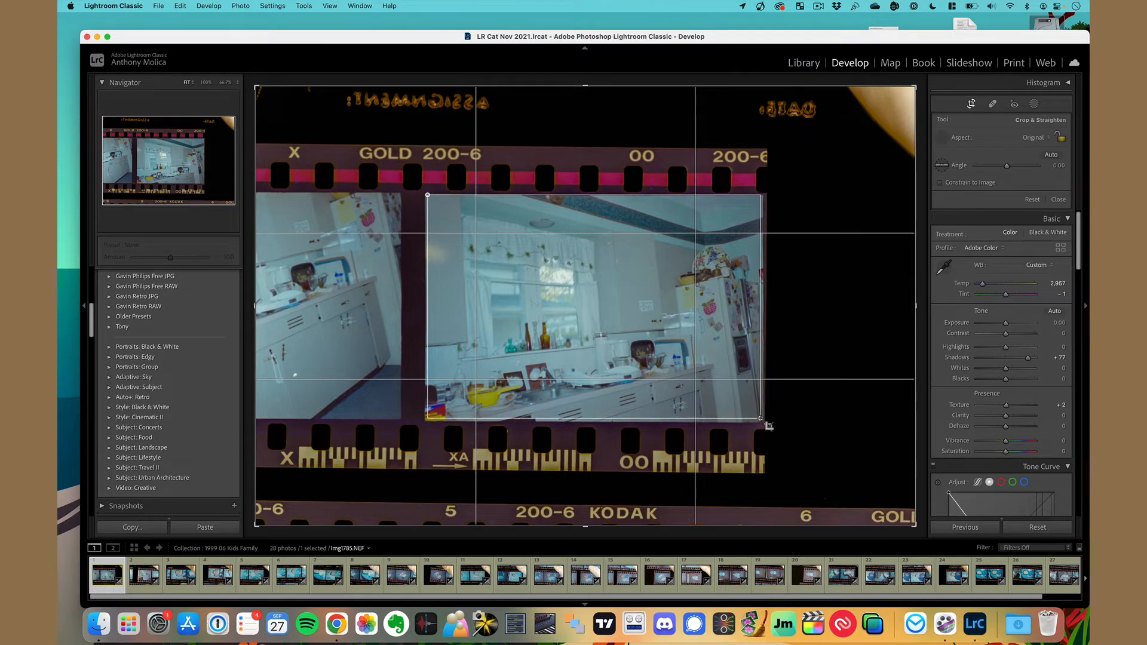
{"action": "key", "text": "Return"}
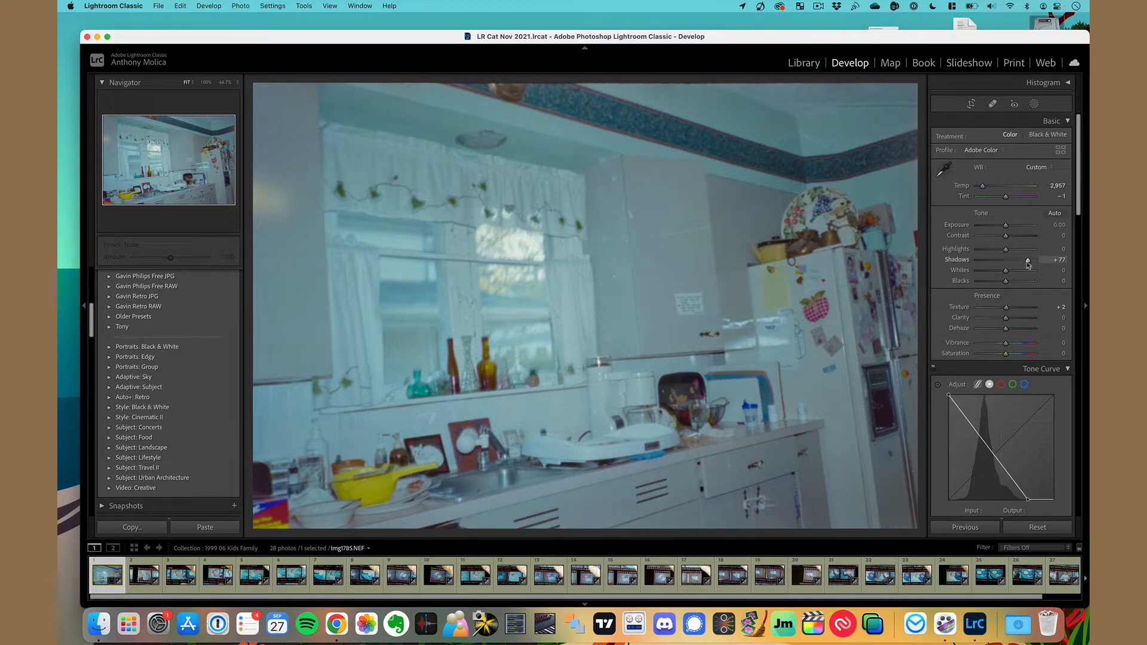
Step: Set the cropped kitchen photo's Shadows to +73 and Clarity to +12, and reset Dehaze to 0
{"action": "left_click_drag", "start_coordinate": [1028, 261], "coordinate": [1027, 261]}
{"action": "mouse_move", "coordinate": [1006, 319]}
{"action": "left_mouse_down"}
{"action": "mouse_move", "coordinate": [1023, 331]}
{"action": "mouse_move", "coordinate": [1007, 331]}
{"action": "left_mouse_up"}
{"action": "left_click", "coordinate": [1059, 328]}
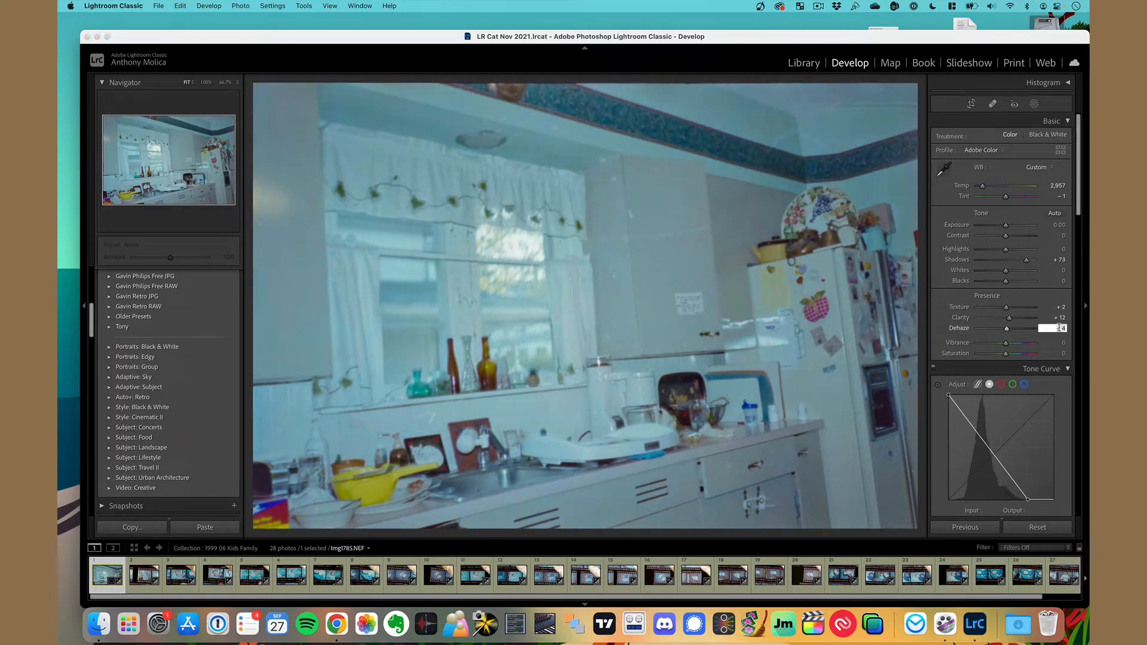
{"action": "type", "text": "0"}
{"action": "key", "text": "Return"}
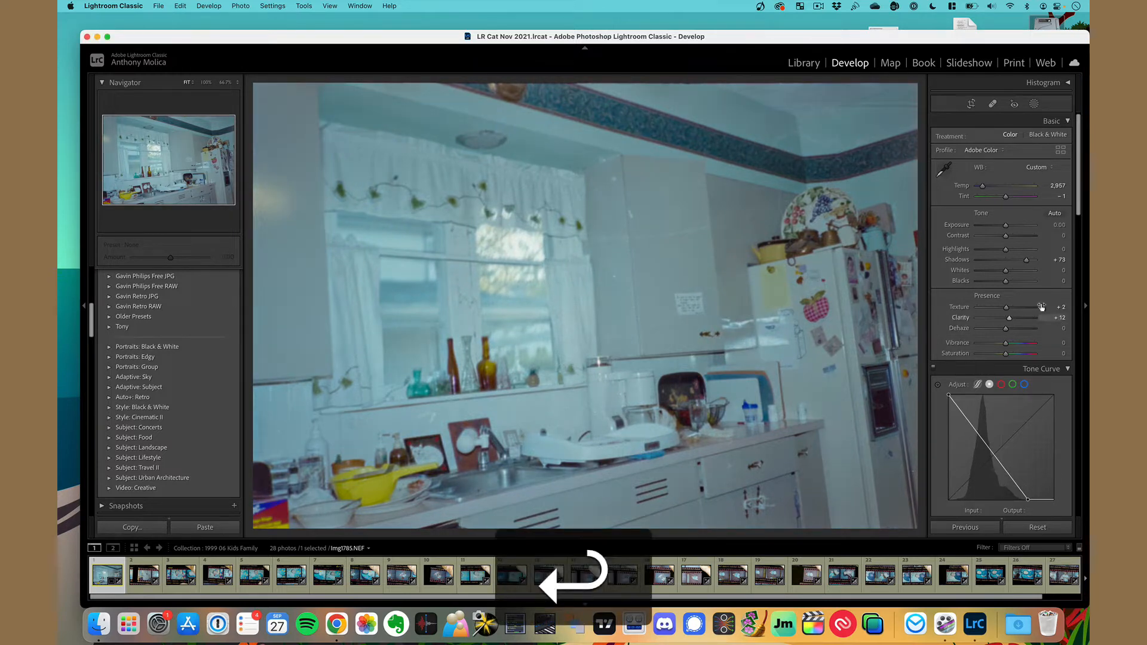
Step: Refine the kitchen photo's tone with Whites +52 and Blacks -7, and set the white balance Temp to 2,849
{"action": "mouse_move", "coordinate": [1007, 284]}
{"action": "left_mouse_down"}
{"action": "mouse_move", "coordinate": [1020, 283]}
{"action": "mouse_move", "coordinate": [996, 284]}
{"action": "mouse_move", "coordinate": [1025, 273]}
{"action": "left_mouse_up"}
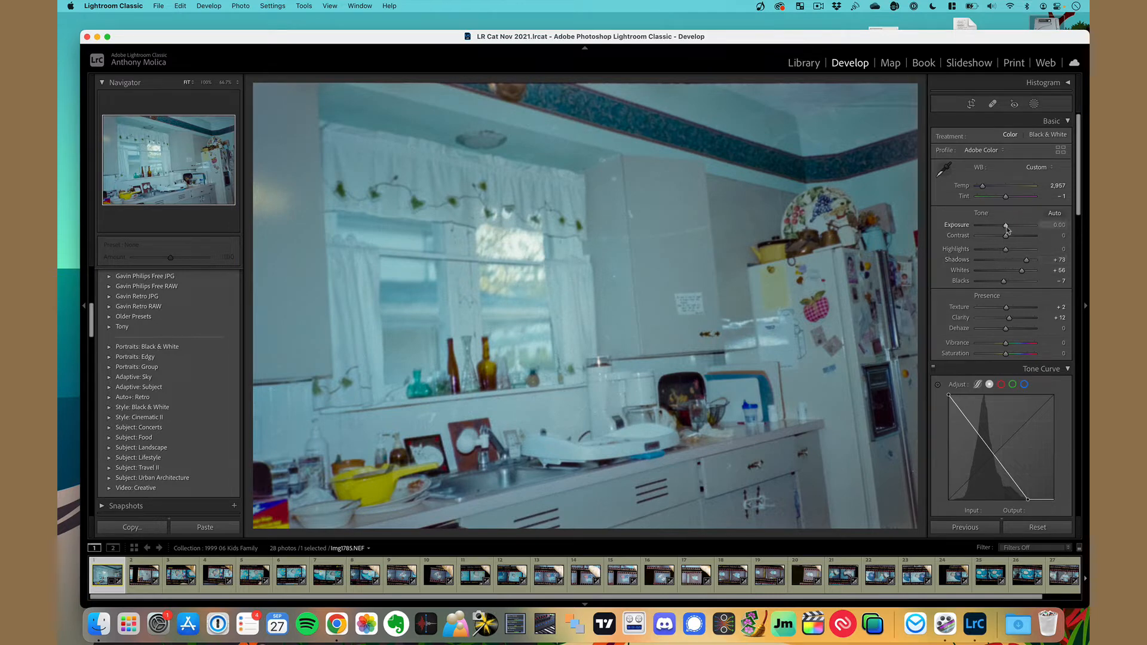
{"action": "left_click_drag", "start_coordinate": [1006, 226], "coordinate": [1005, 226]}
{"action": "left_click_drag", "start_coordinate": [1024, 275], "coordinate": [1022, 275]}
Step: Clone out the dust spots and the long horizontal scratch on the upper kitchen cabinet, using an enlarged spot removal brush
{"action": "key", "text": "q"}
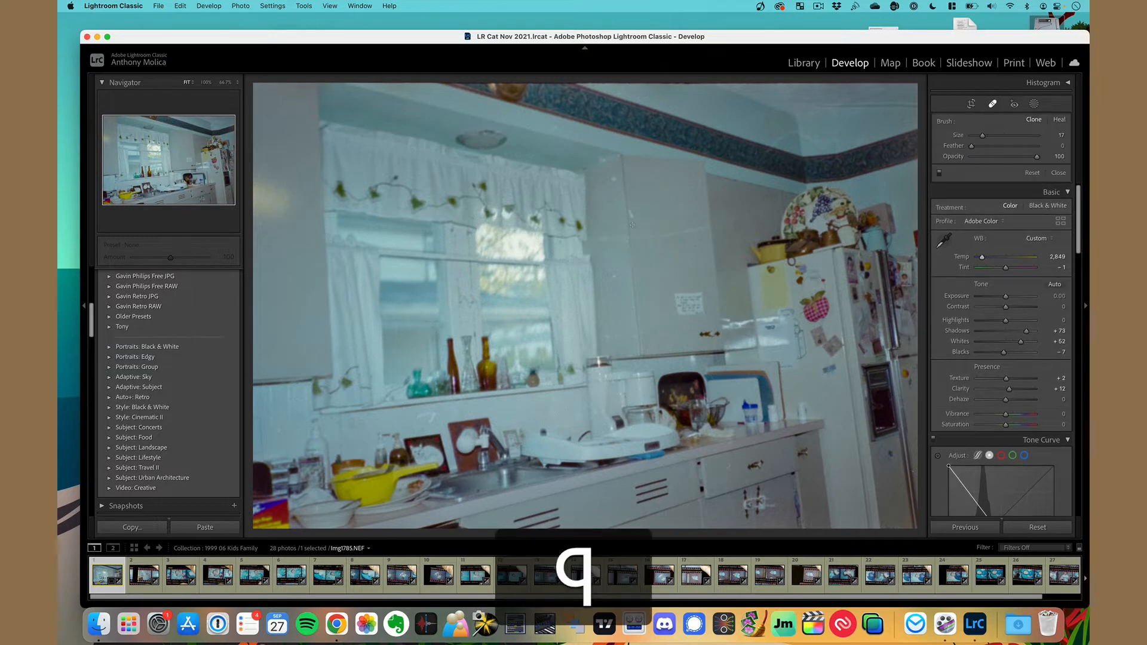
{"action": "scroll", "coordinate": [633, 224], "scroll_direction": "up", "scroll_amount": 5}
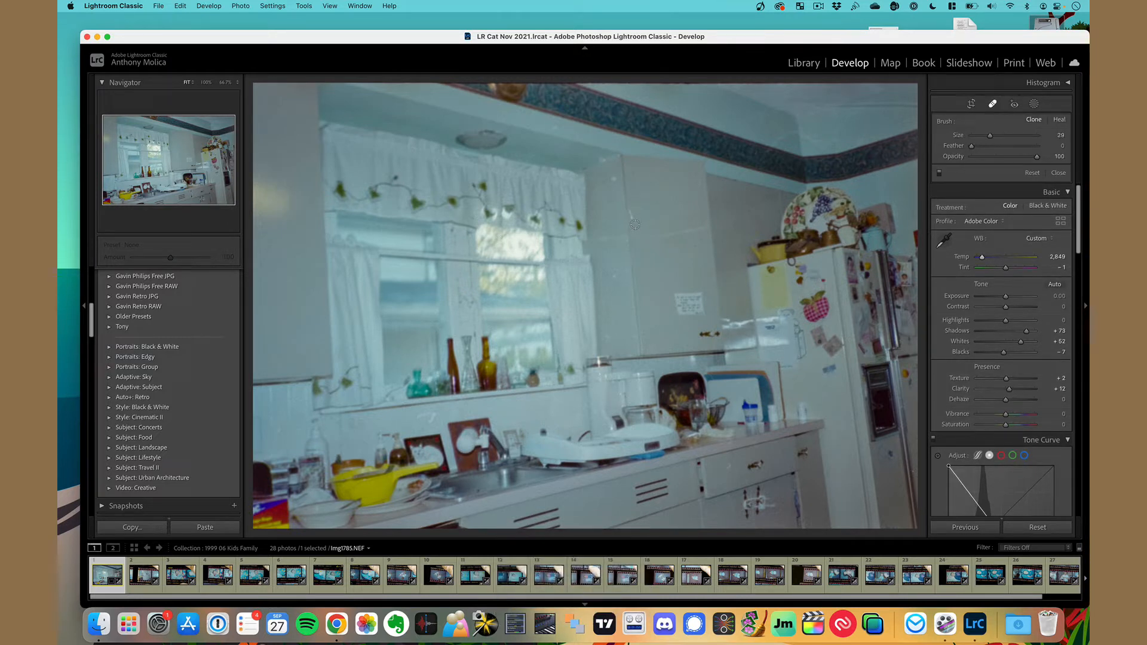
{"action": "left_click", "coordinate": [634, 218]}
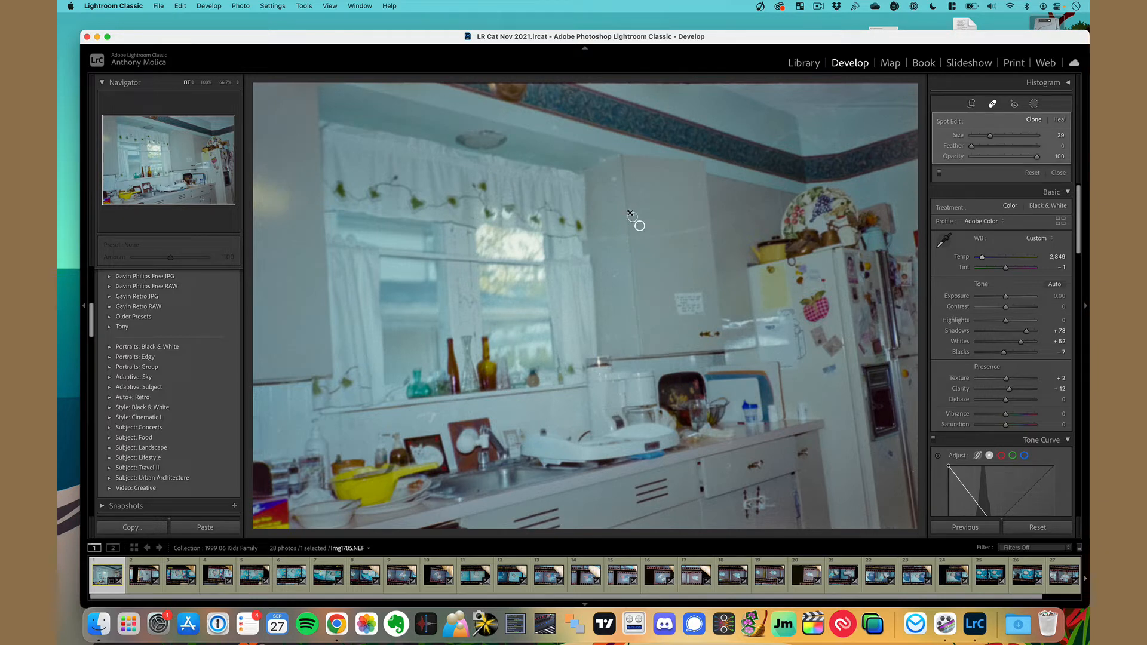
{"action": "left_click", "coordinate": [614, 276]}
{"action": "left_click_drag", "start_coordinate": [635, 239], "coordinate": [701, 230]}
{"action": "left_click", "coordinate": [613, 179]}
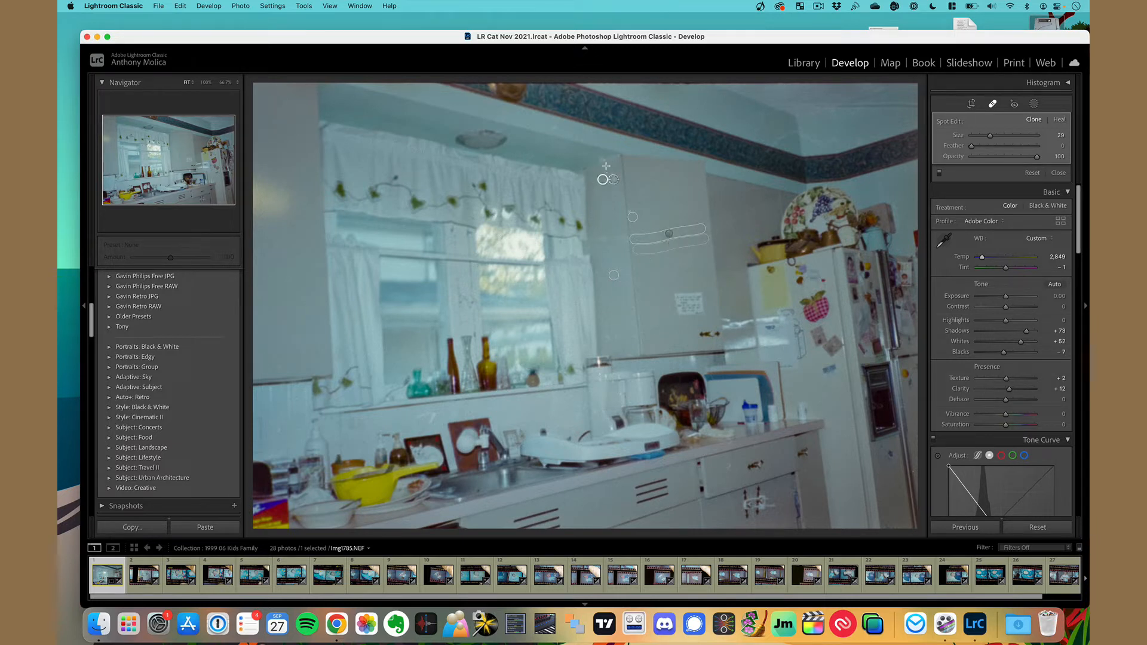
Step: Clone out the remaining blemishes on the ceiling, wallpaper border, windowsill wall, lower drawer and upper cabinet, checking at 100% before closing spot removal
{"action": "left_click", "coordinate": [552, 127]}
{"action": "mouse_move", "coordinate": [774, 143]}
{"action": "left_mouse_down"}
{"action": "mouse_move", "coordinate": [805, 133]}
{"action": "mouse_move", "coordinate": [838, 147]}
{"action": "left_mouse_up"}
{"action": "left_click", "coordinate": [402, 418]}
{"action": "left_click", "coordinate": [729, 467]}
{"action": "left_click", "coordinate": [601, 161]}
{"action": "left_click", "coordinate": [628, 212]}
{"action": "left_click", "coordinate": [173, 158]}
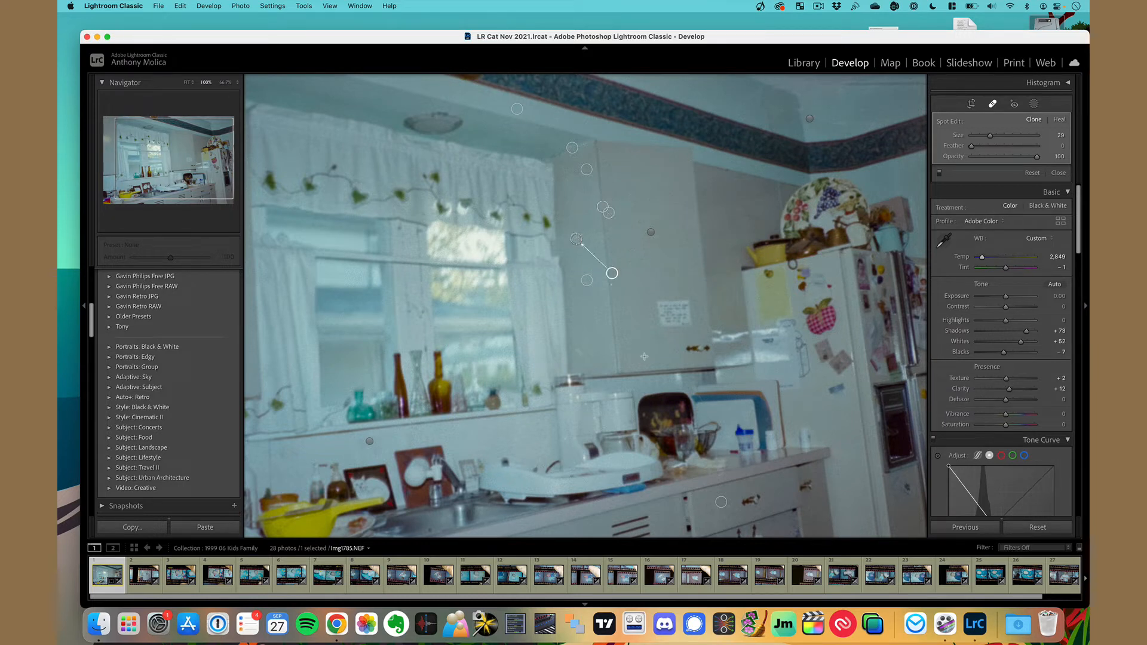
{"action": "key", "text": "q"}
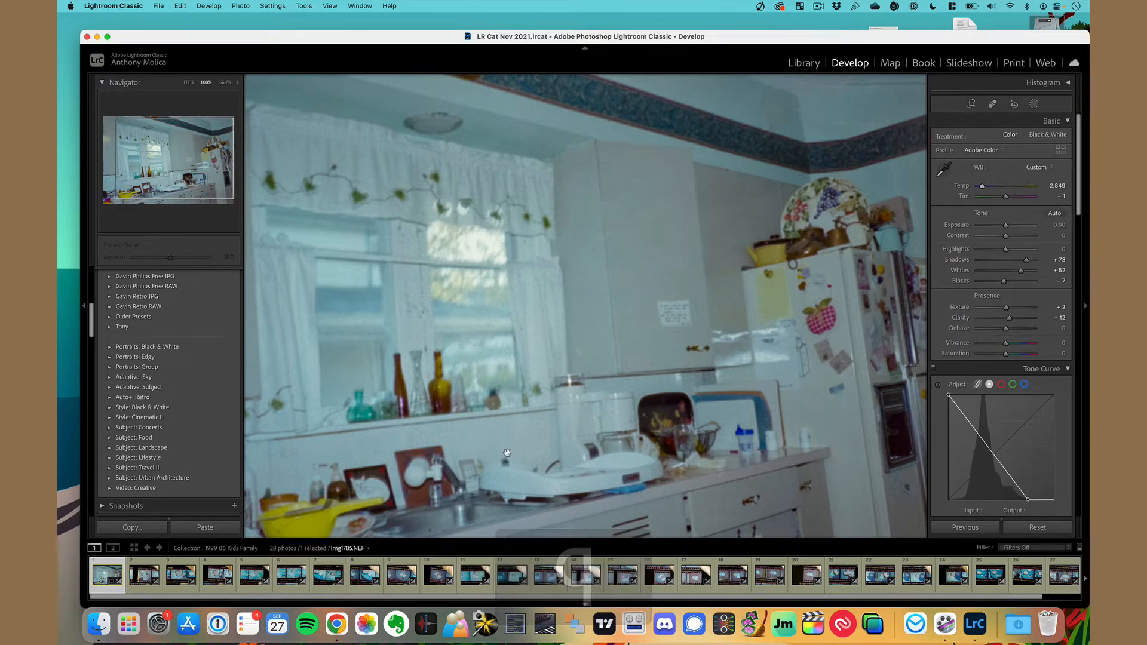
Step: Send the kitchen photo to Topaz DeNoise AI as a copy with Lightroom adjustments
{"action": "right_click", "coordinate": [585, 245]}
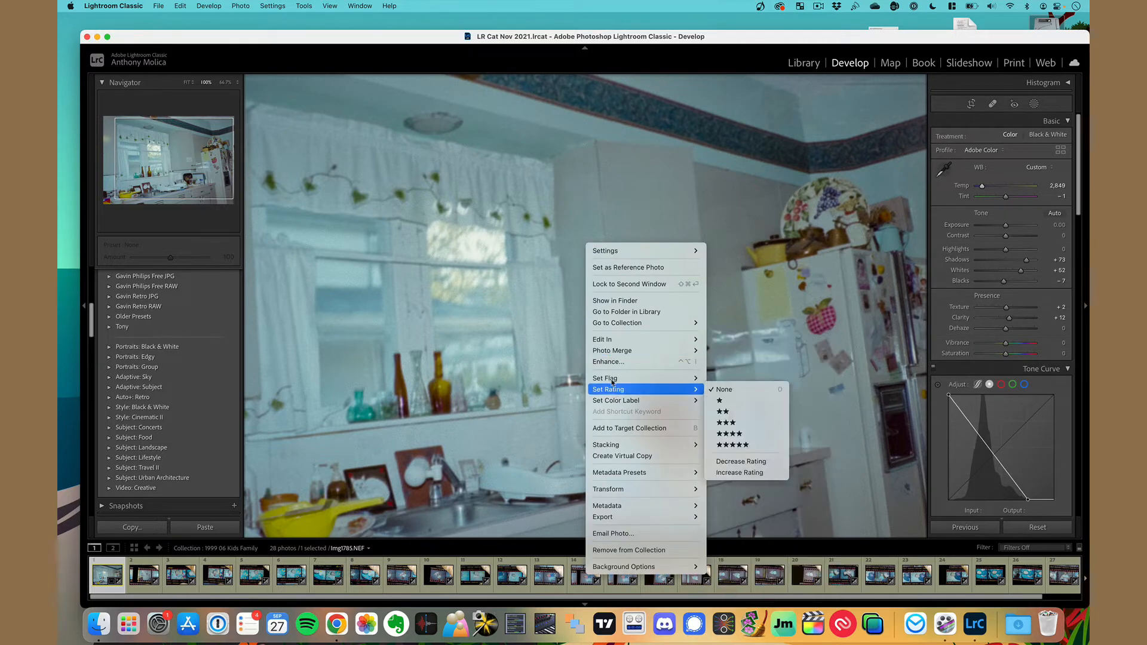
{"action": "mouse_move", "coordinate": [604, 340]}
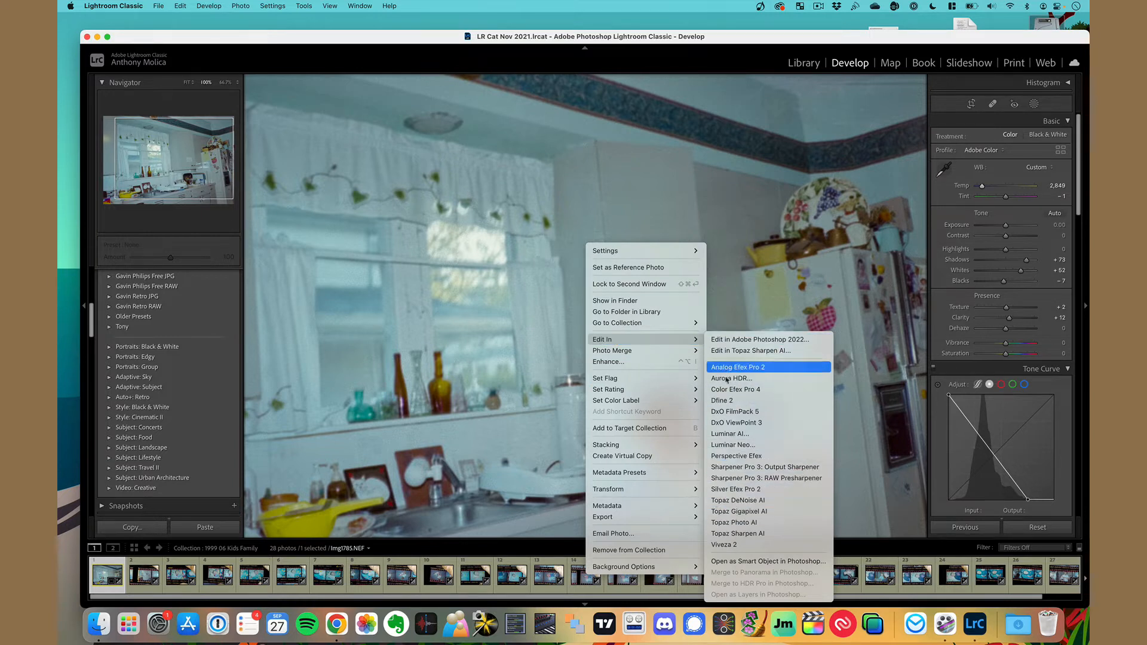
{"action": "left_click", "coordinate": [733, 501]}
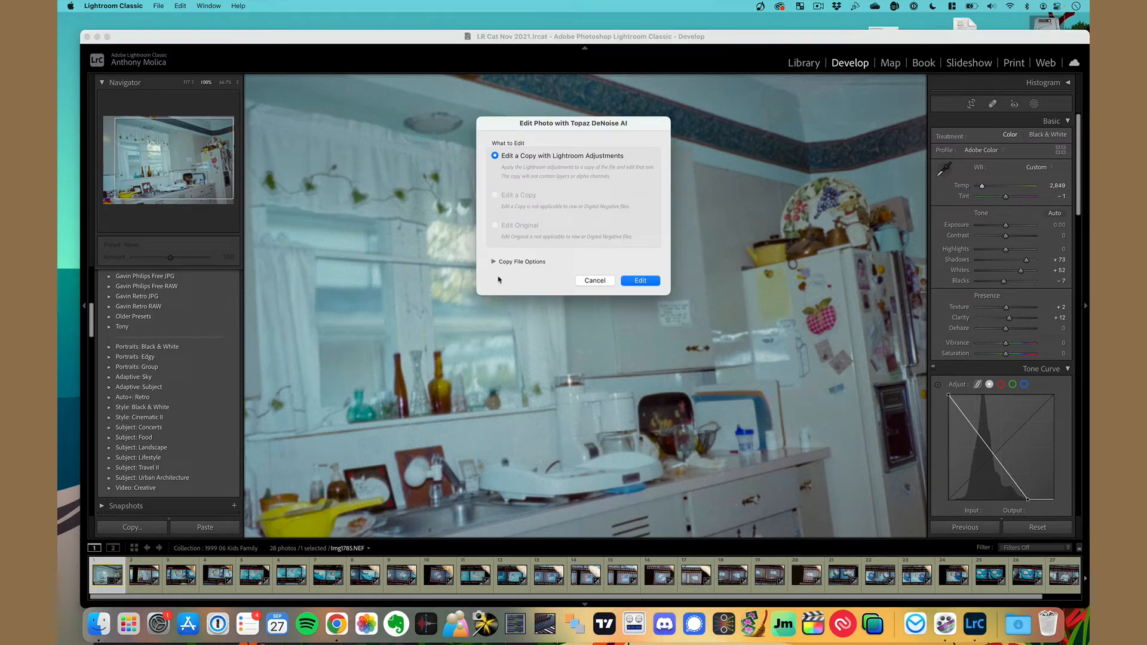
{"action": "left_click", "coordinate": [641, 282]}
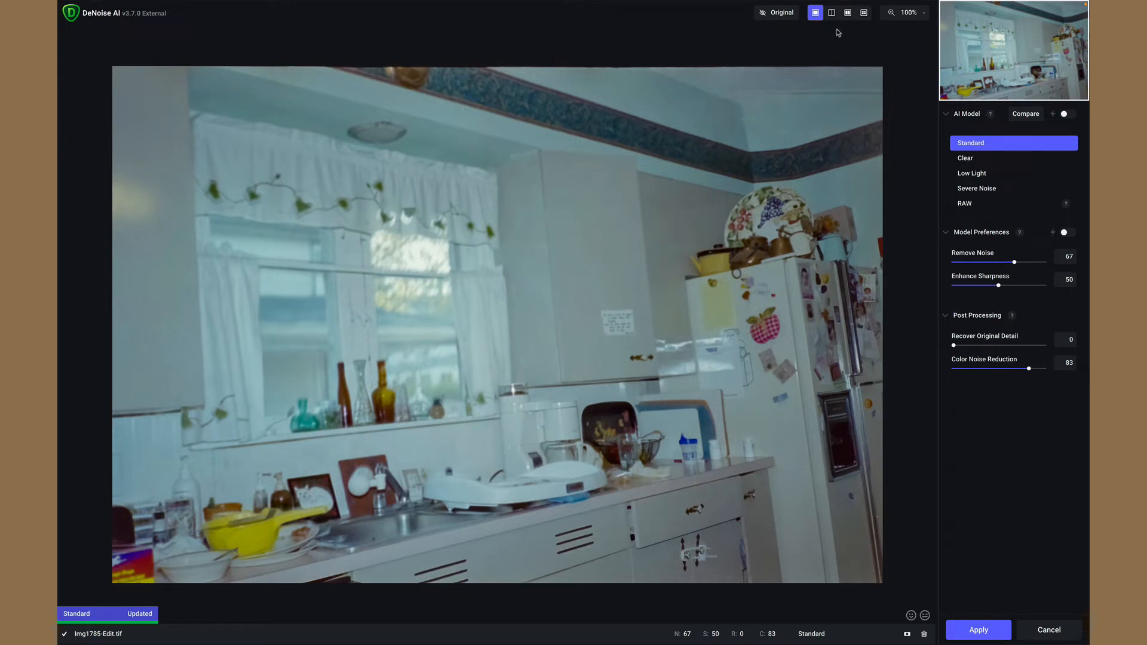
Step: Compare the four AI models side by side around the counter and apply the Clear model to the photo
{"action": "left_click", "coordinate": [863, 13]}
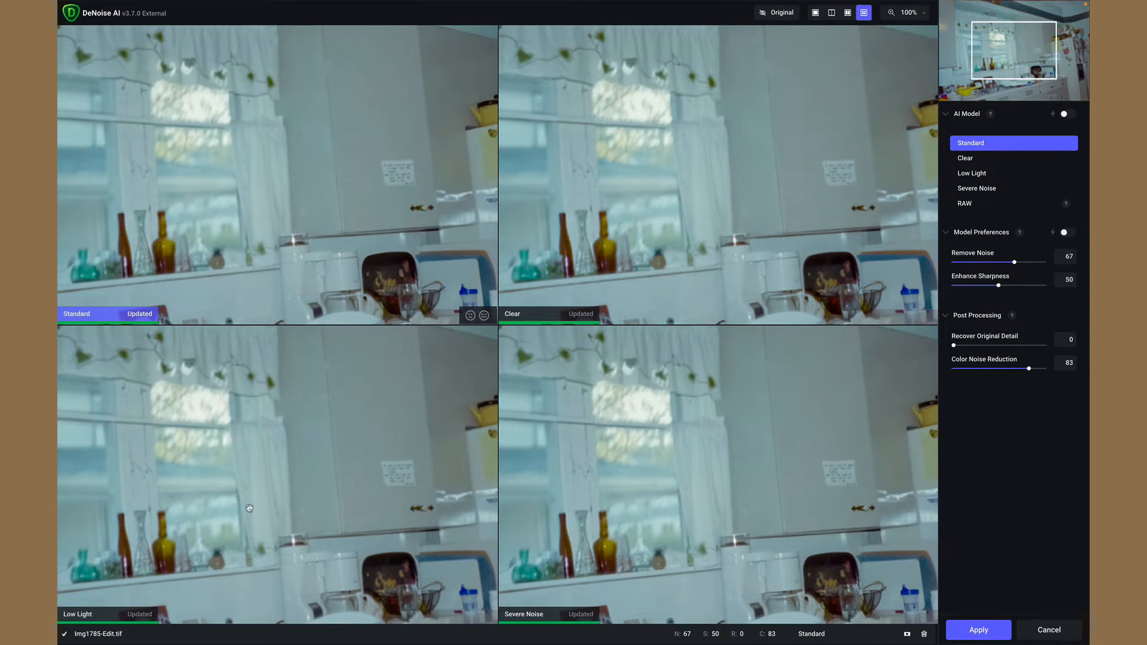
{"action": "left_click_drag", "start_coordinate": [250, 508], "coordinate": [277, 272]}
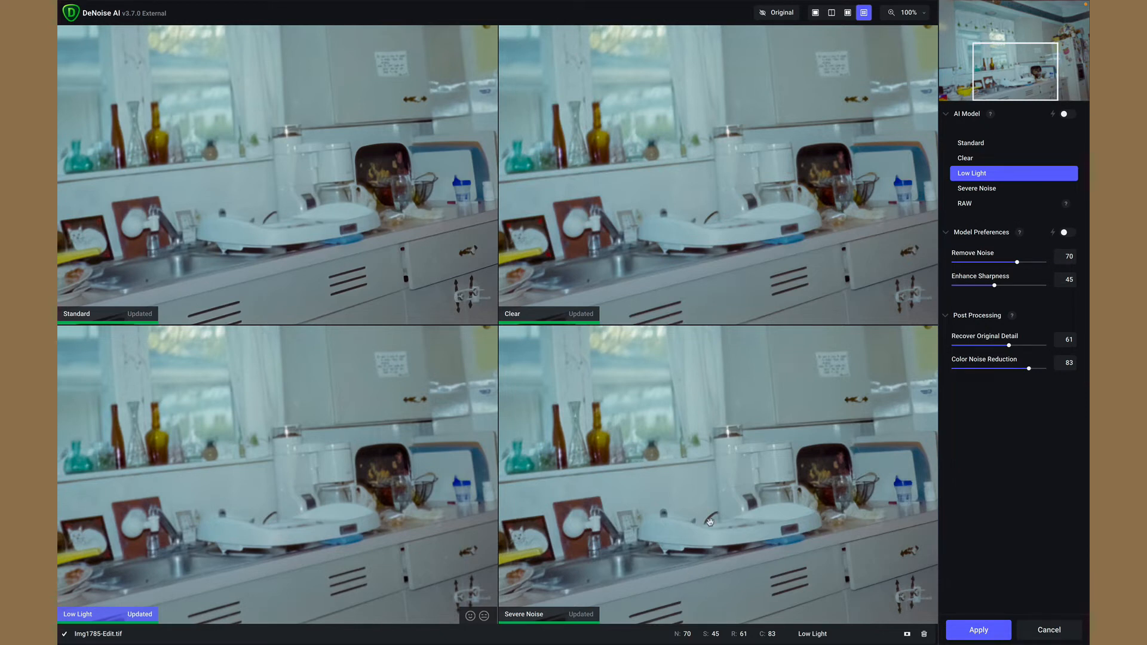
{"action": "double_click", "coordinate": [741, 222]}
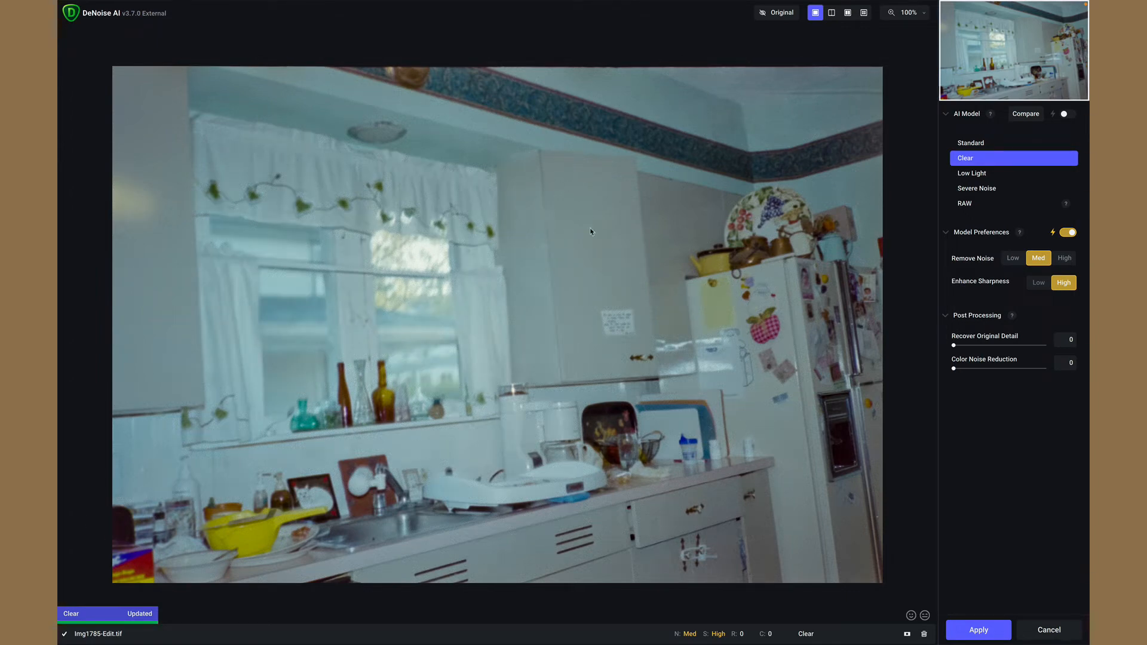
{"action": "left_click", "coordinate": [967, 624]}
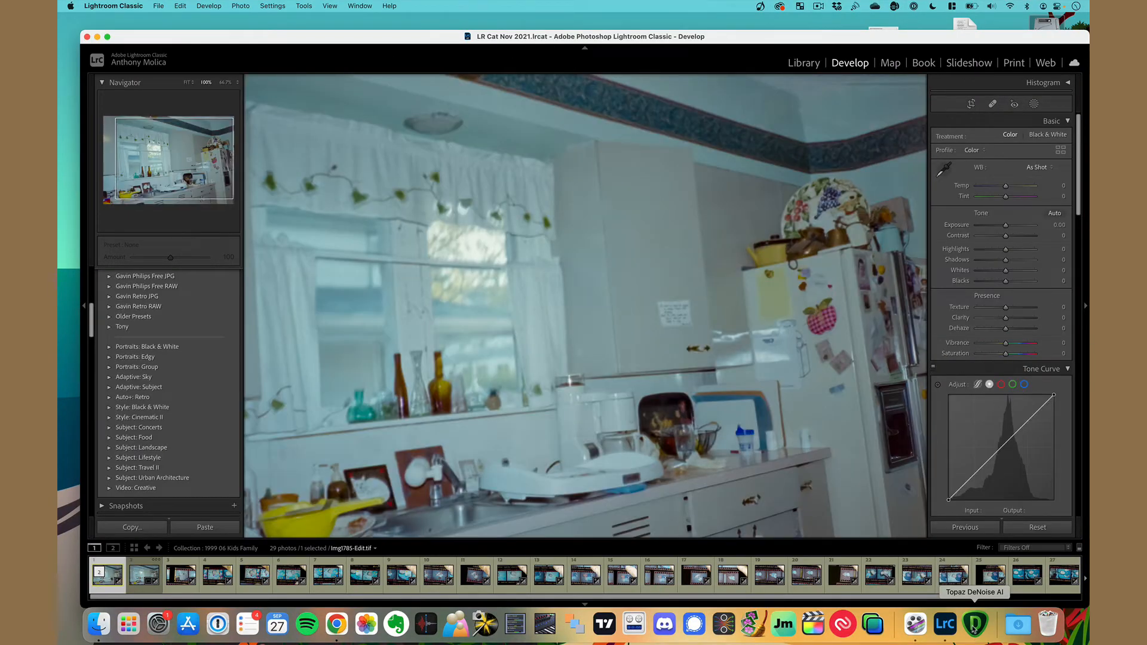
Step: Compare the denoised copy with the original Img1785.NEF, clear the original's color label and remove it from the collection
{"action": "left_click", "coordinate": [133, 578]}
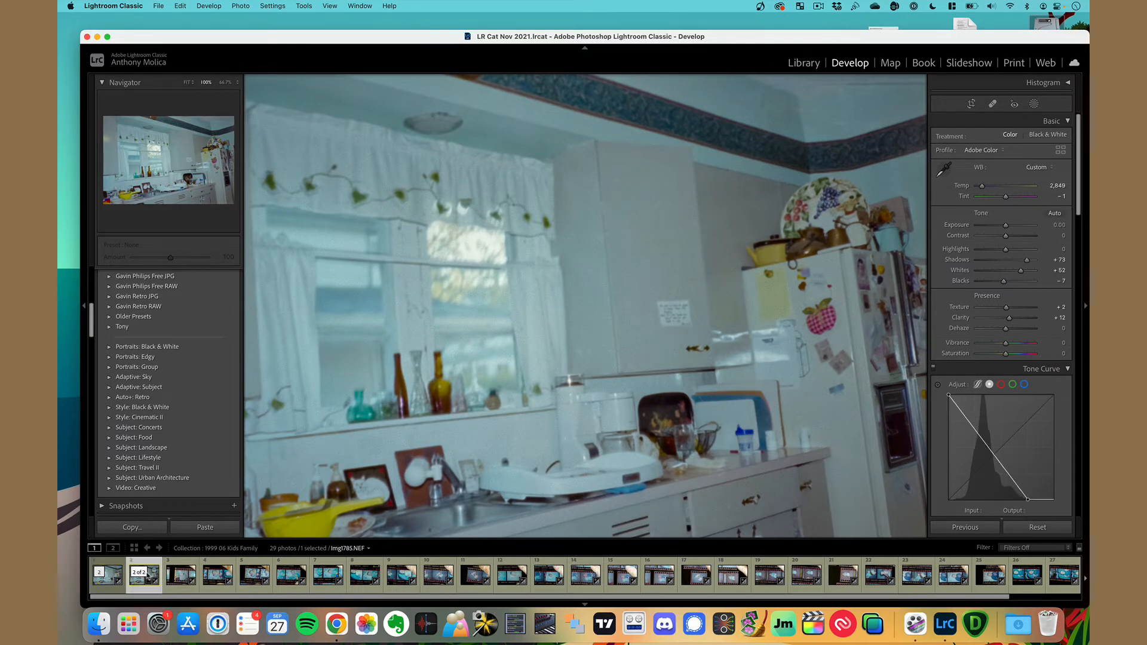
{"action": "left_click", "coordinate": [108, 585]}
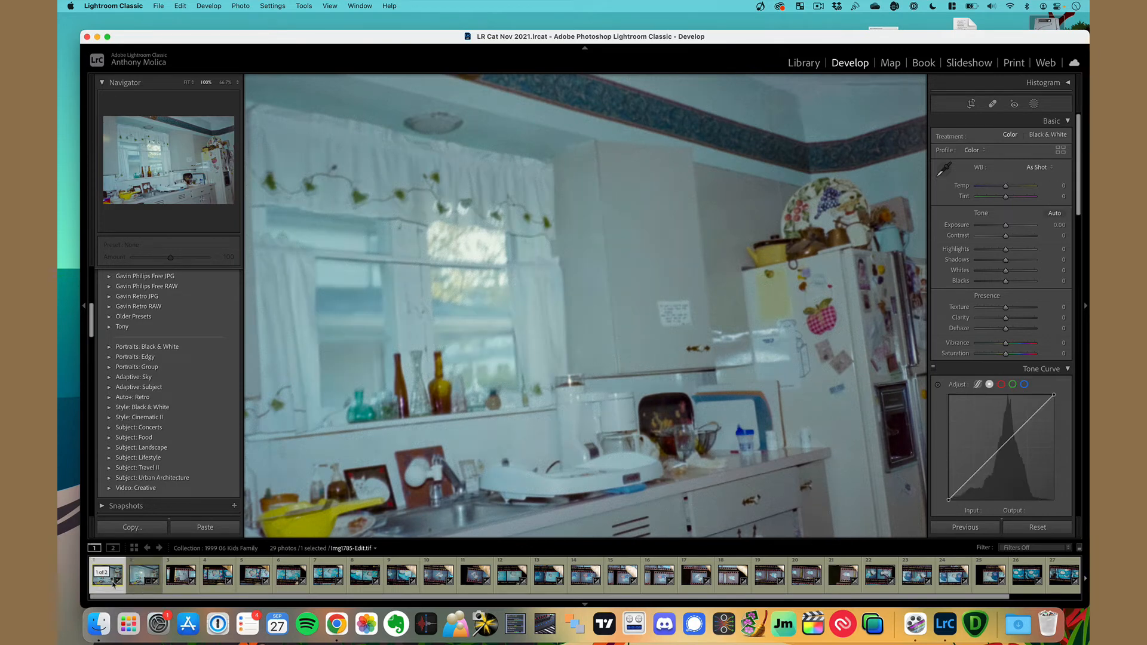
{"action": "left_click", "coordinate": [137, 581]}
{"action": "right_click", "coordinate": [136, 582]}
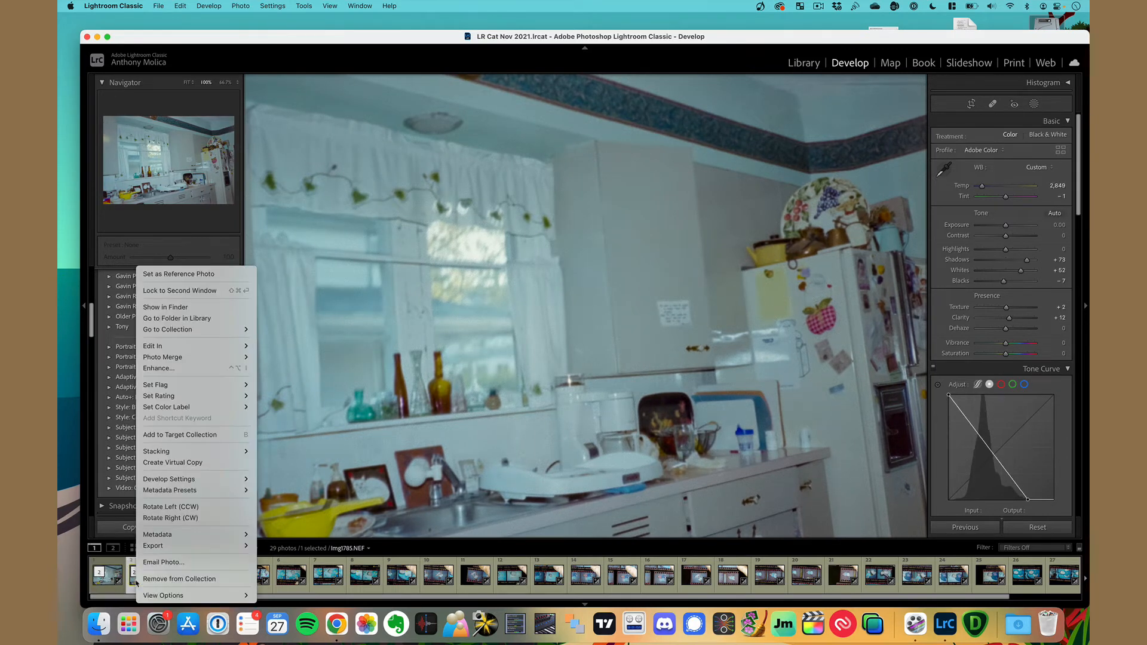
{"action": "mouse_move", "coordinate": [167, 410]}
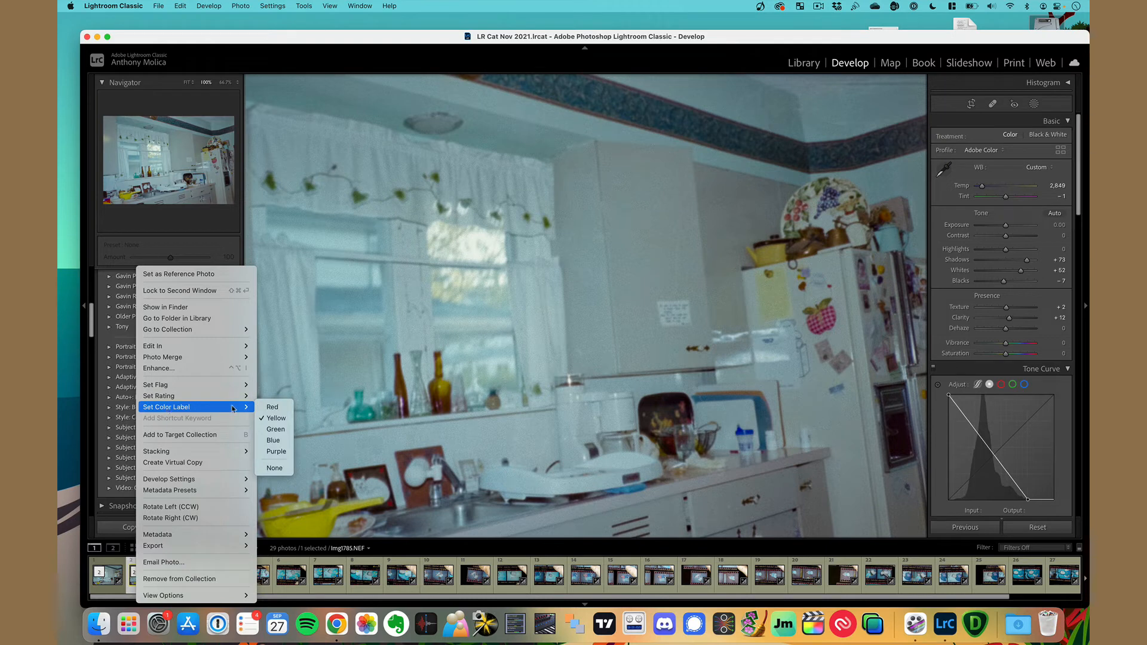
{"action": "left_click", "coordinate": [274, 468]}
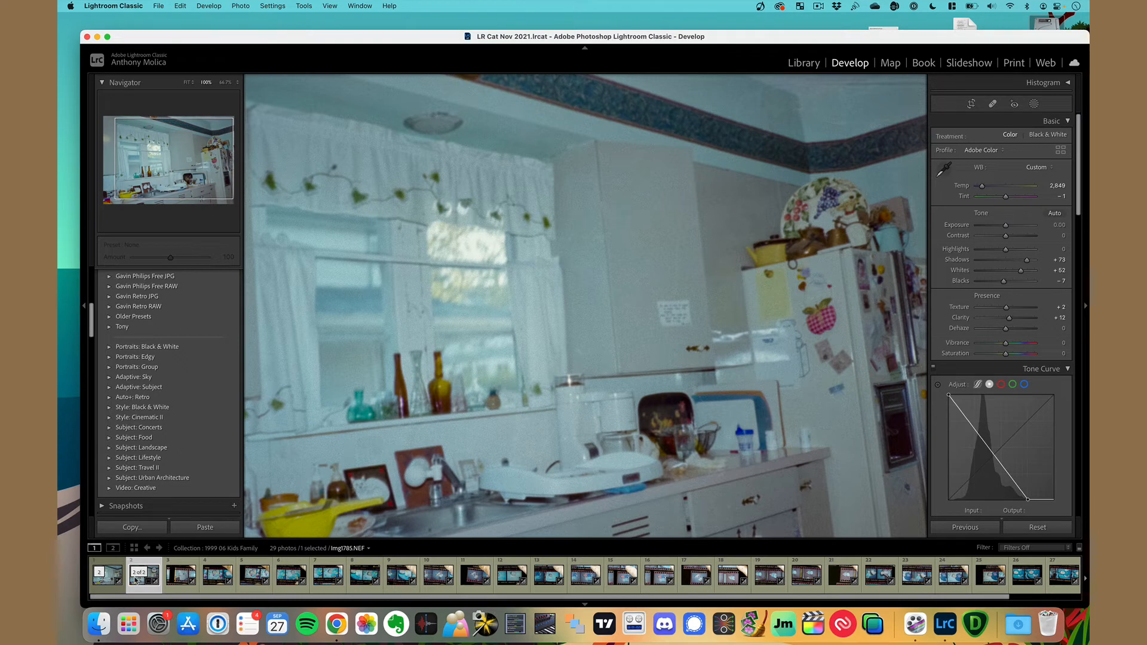
{"action": "key", "text": "BackSpace"}
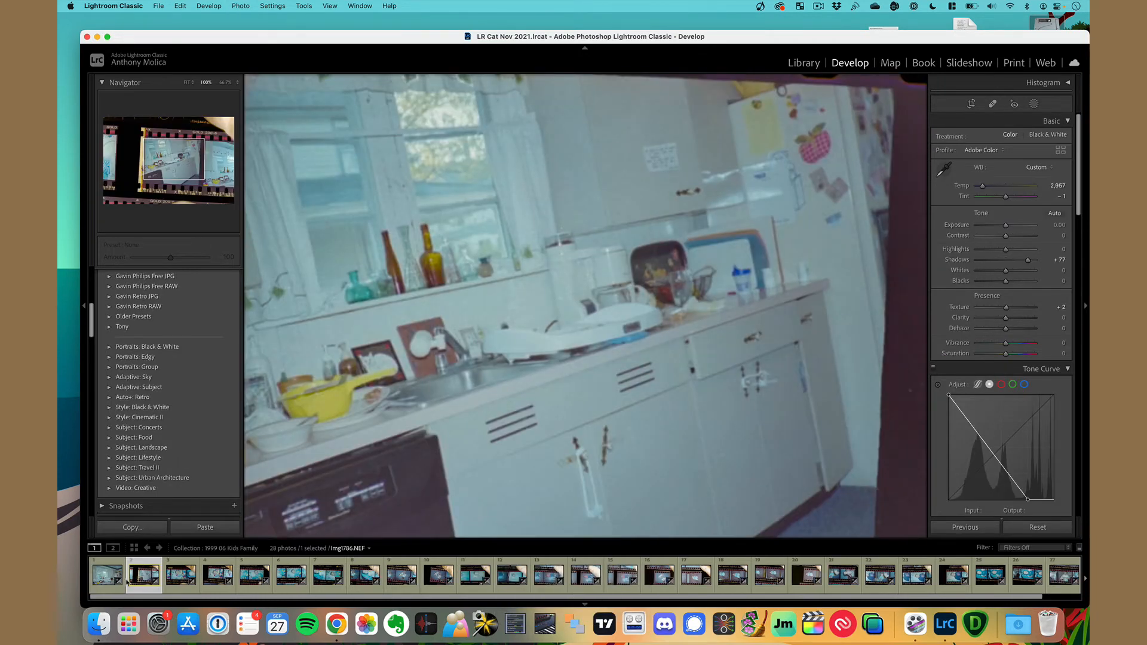
Step: Examine the denoised kitchen copy and the uncropped frames after it, comparing the neighbouring kitchen and baby negatives in full view
{"action": "left_click", "coordinate": [101, 580]}
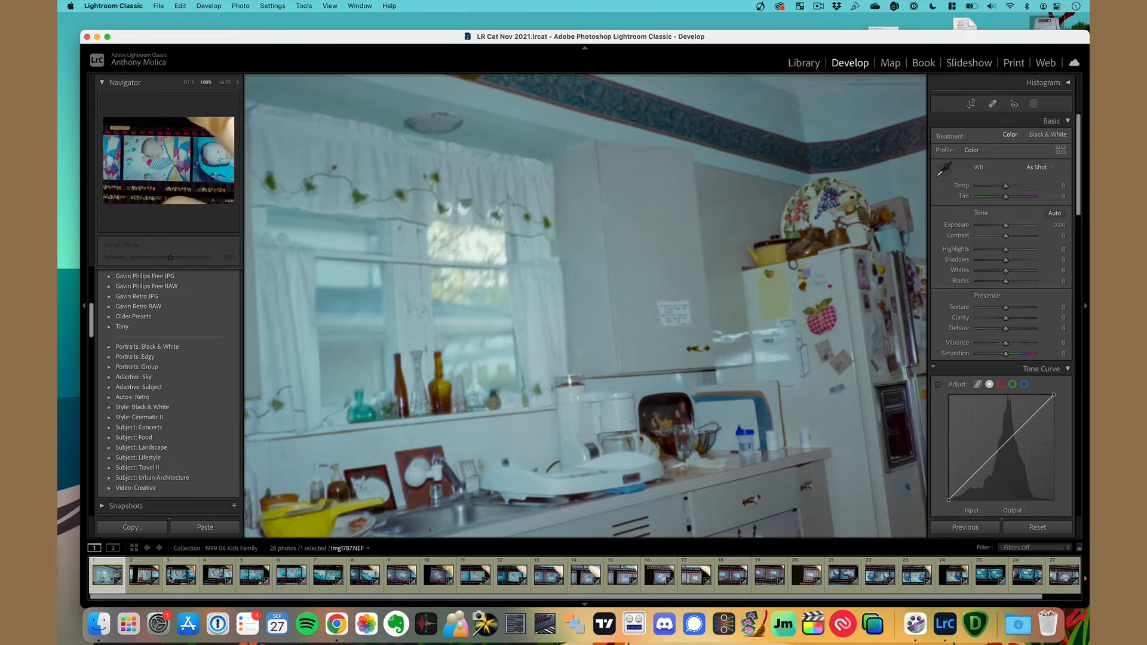
{"action": "left_click", "coordinate": [143, 577]}
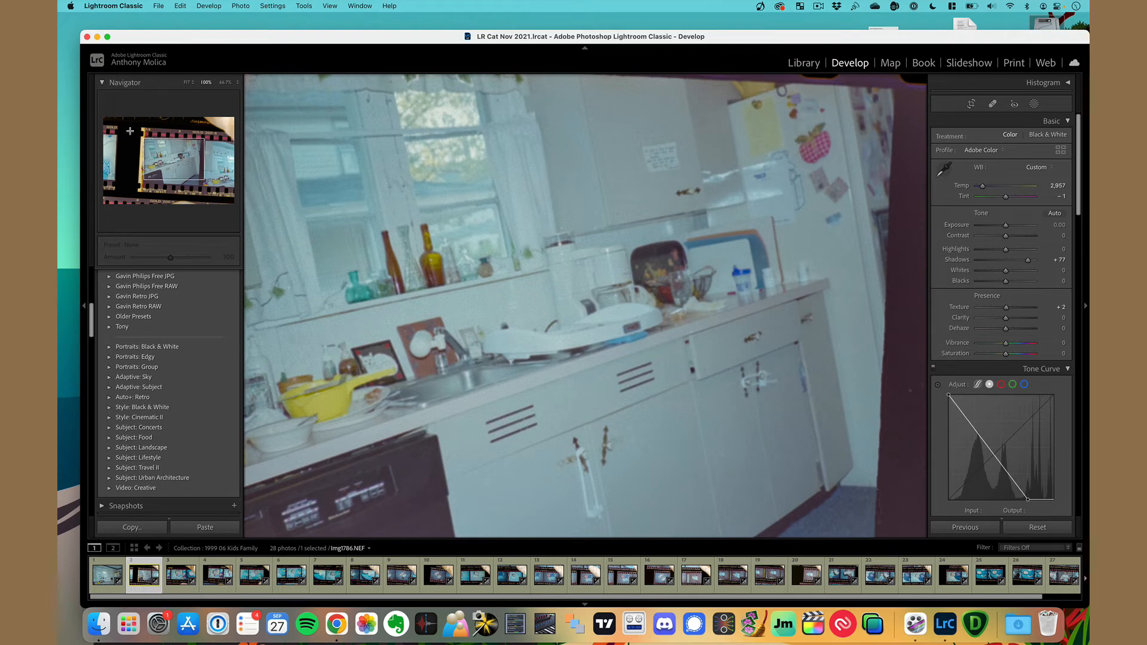
{"action": "left_click", "coordinate": [372, 261]}
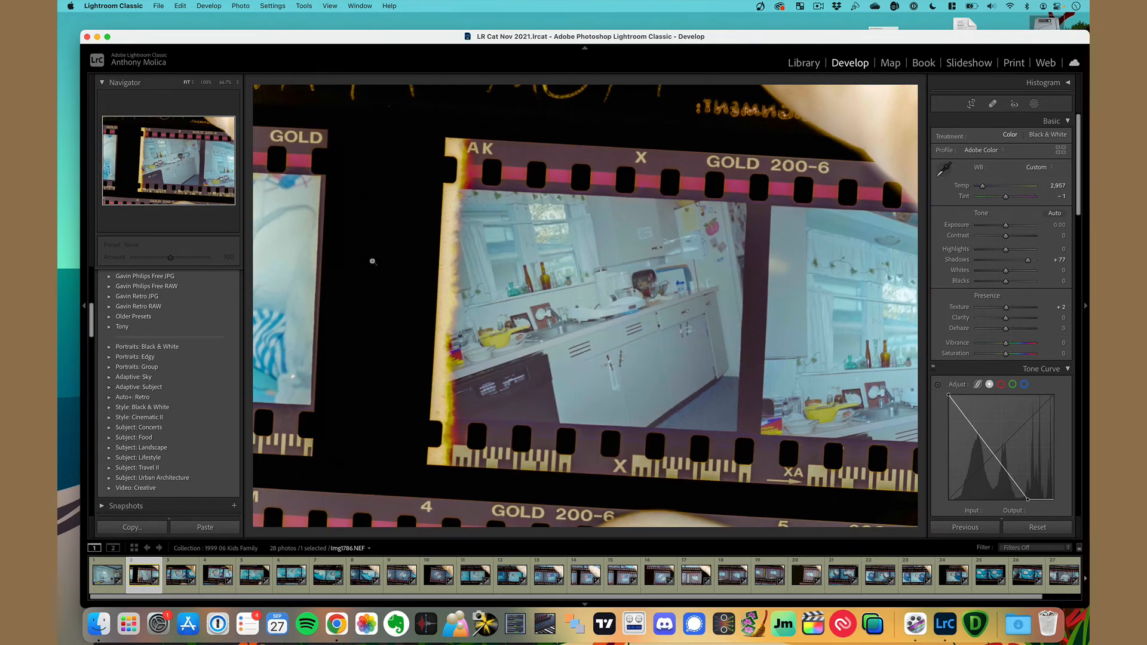
{"action": "key", "text": "Right"}
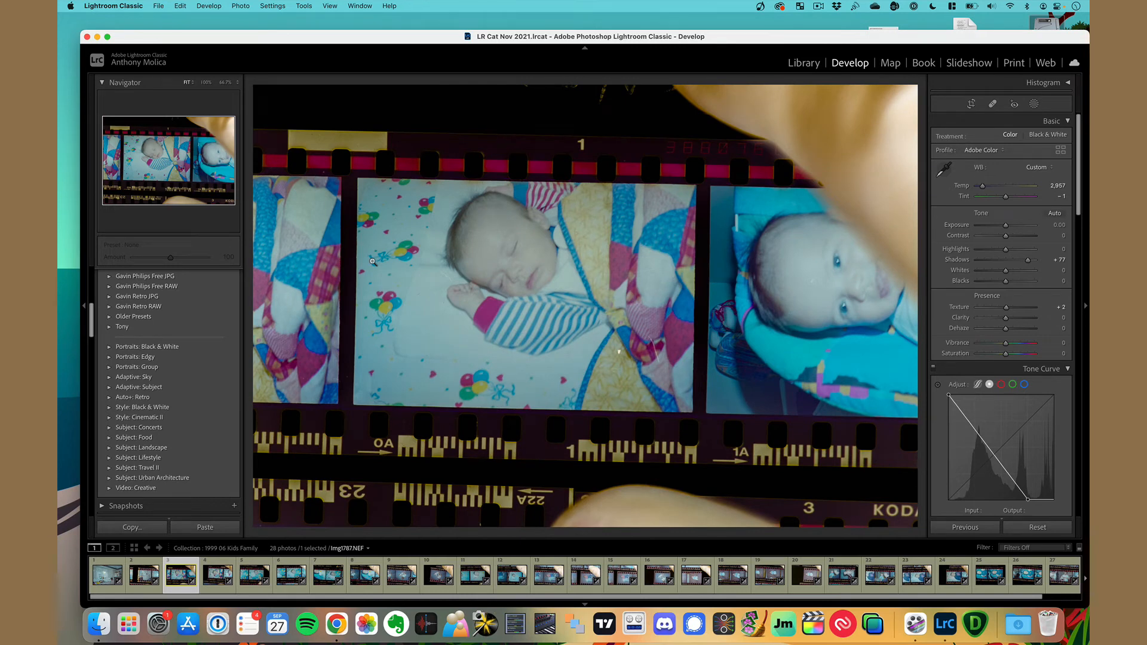
{"action": "key", "text": "Right"}
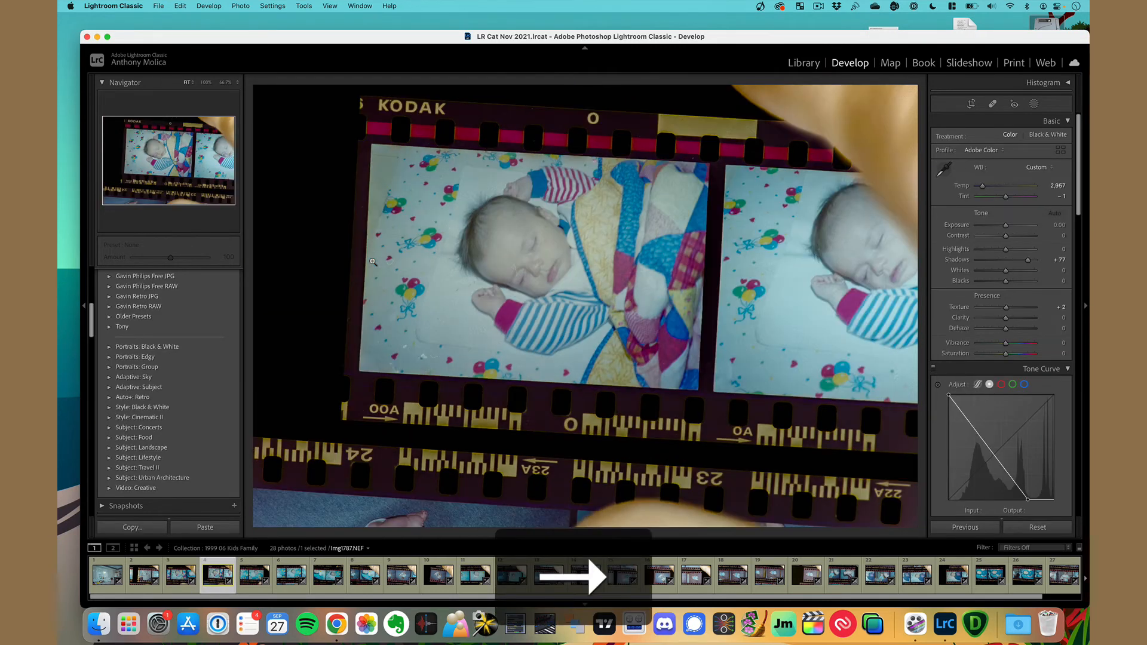
{"action": "key", "text": "Left"}
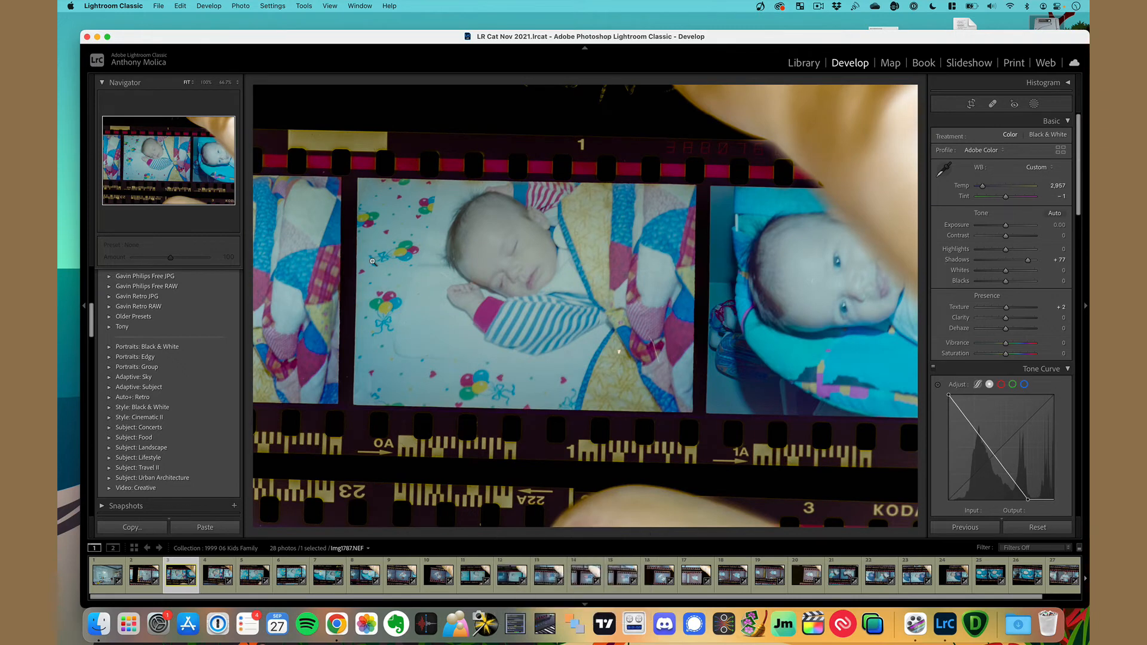
{"action": "key", "text": "Right"}
{"action": "key", "text": "Left"}
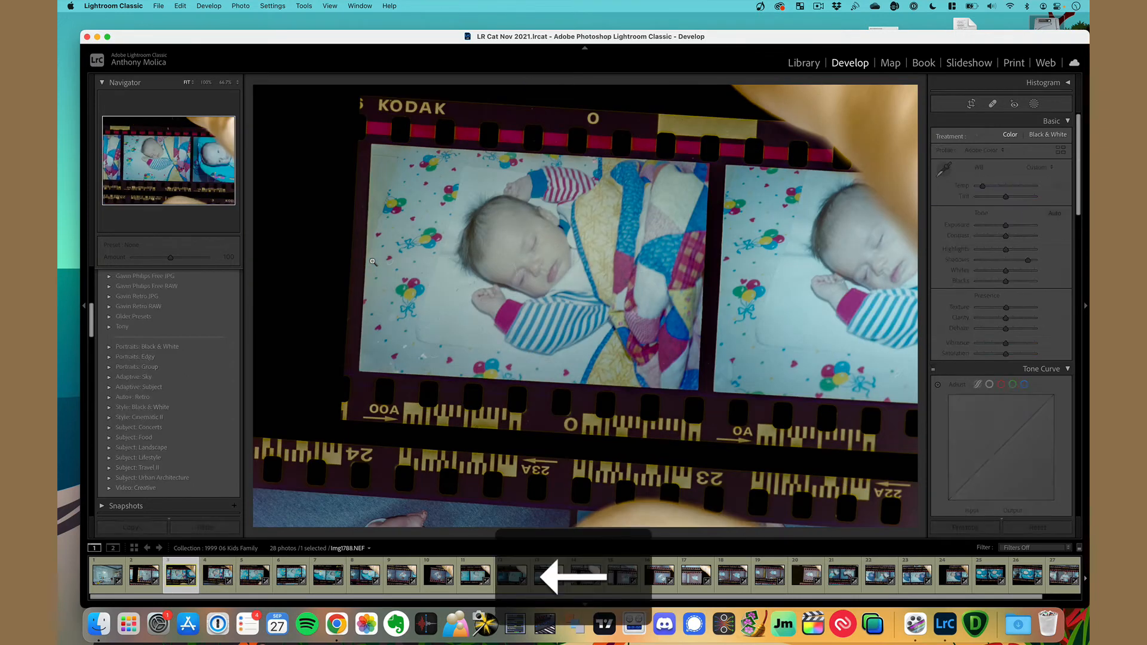
{"action": "key", "text": "Right"}
{"action": "key", "text": "Right"}
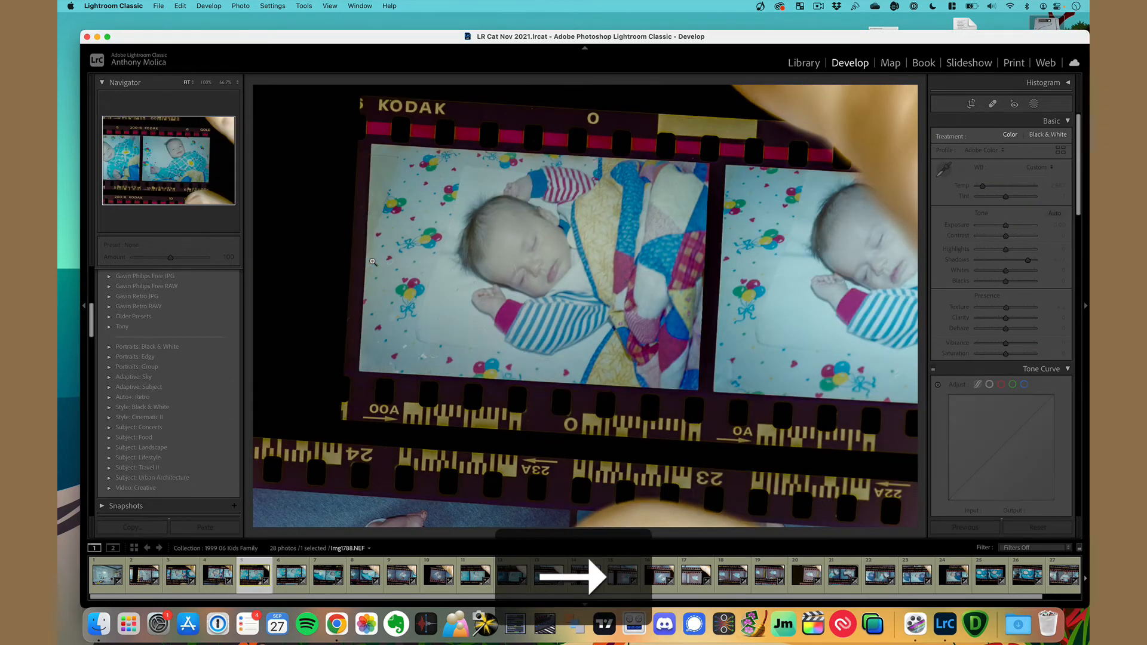
Step: Set the white balance of baby photo Img1790.NEF to temperature 2,870 and tint -6
{"action": "key", "text": "Right"}
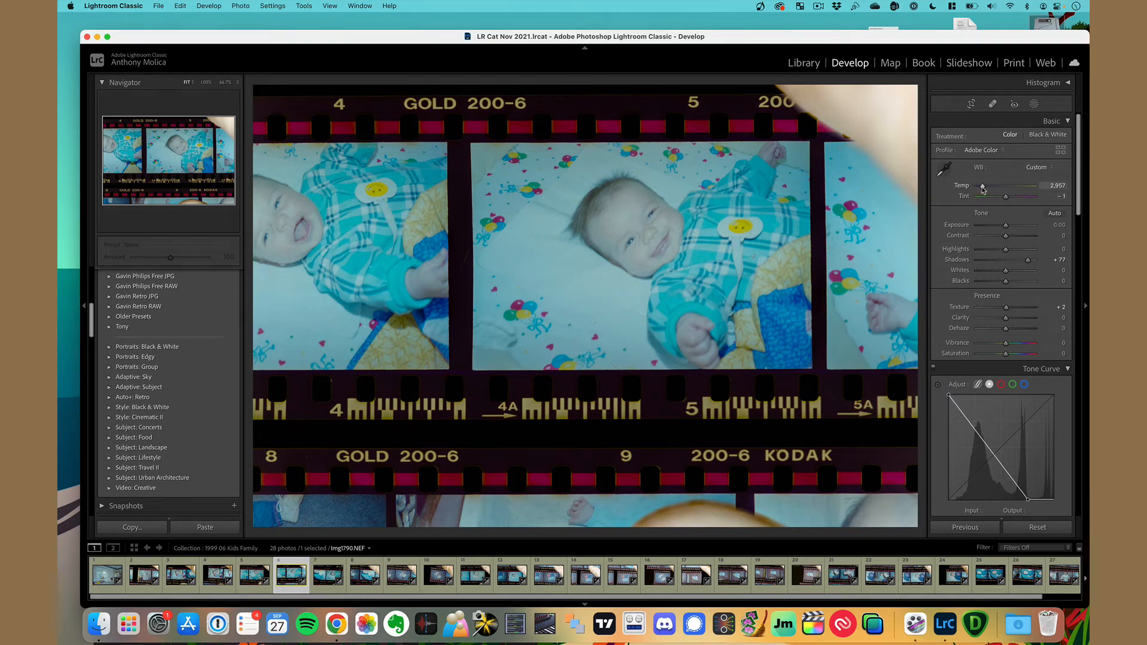
{"action": "left_click_drag", "start_coordinate": [984, 190], "coordinate": [982, 190]}
{"action": "left_click", "coordinate": [1006, 197]}
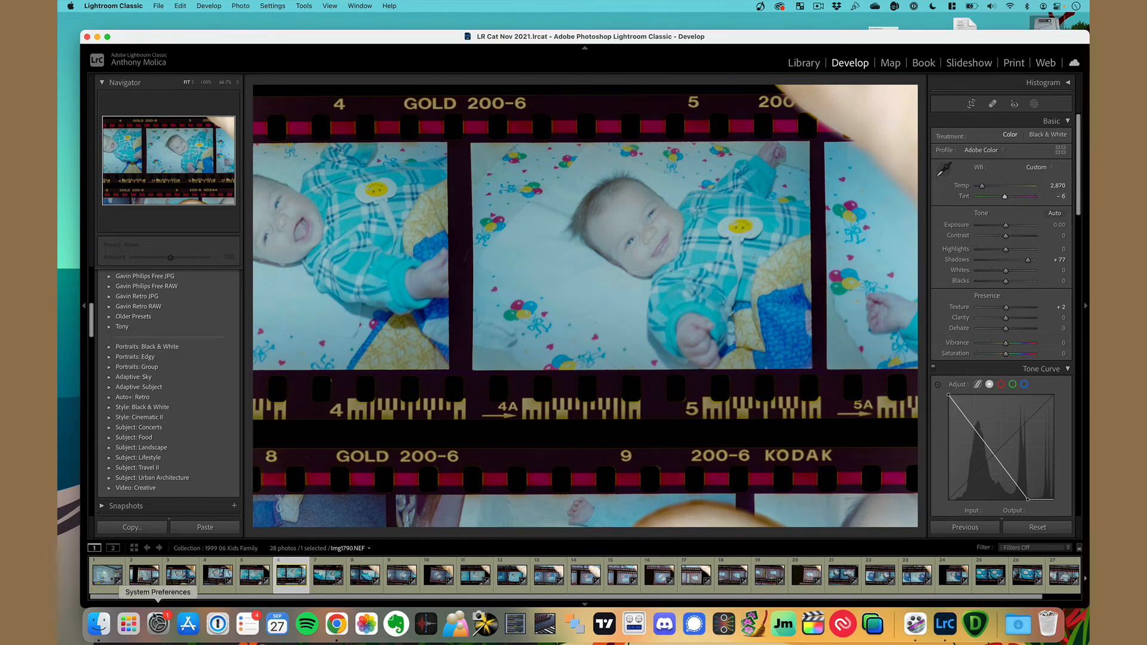
Step: Select every negative from the second to the last for syncing, excluding the first photo, and make the Img1789.NEF baby frame active
{"action": "left_click", "coordinate": [143, 575]}
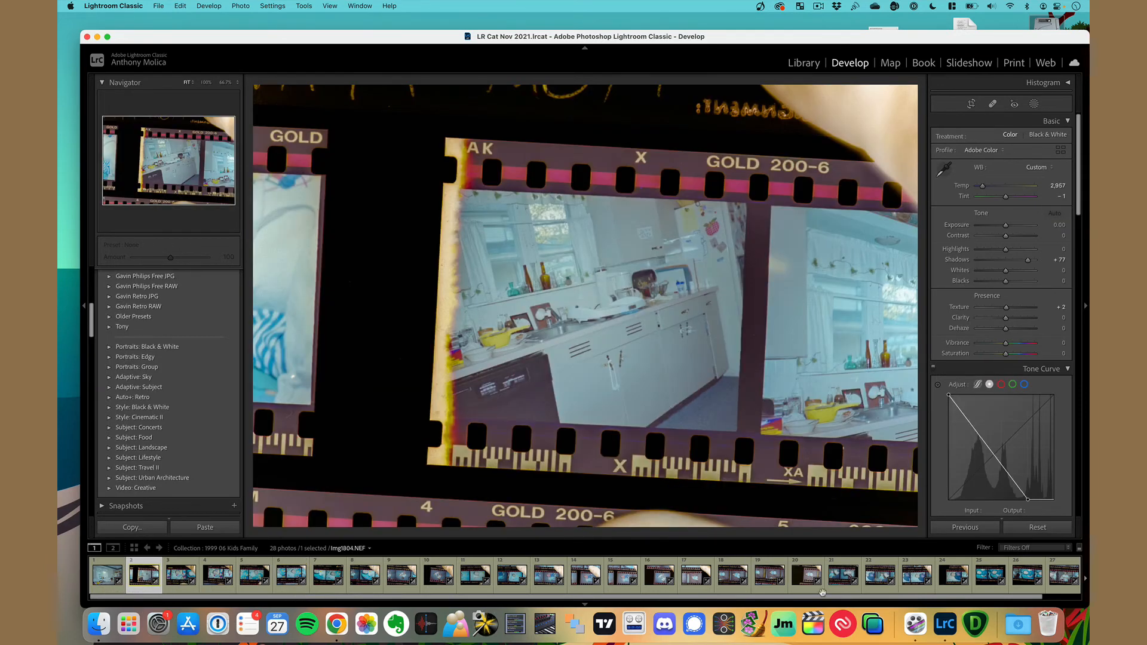
{"action": "scroll", "coordinate": [974, 588], "scroll_direction": "down", "scroll_amount": 1}
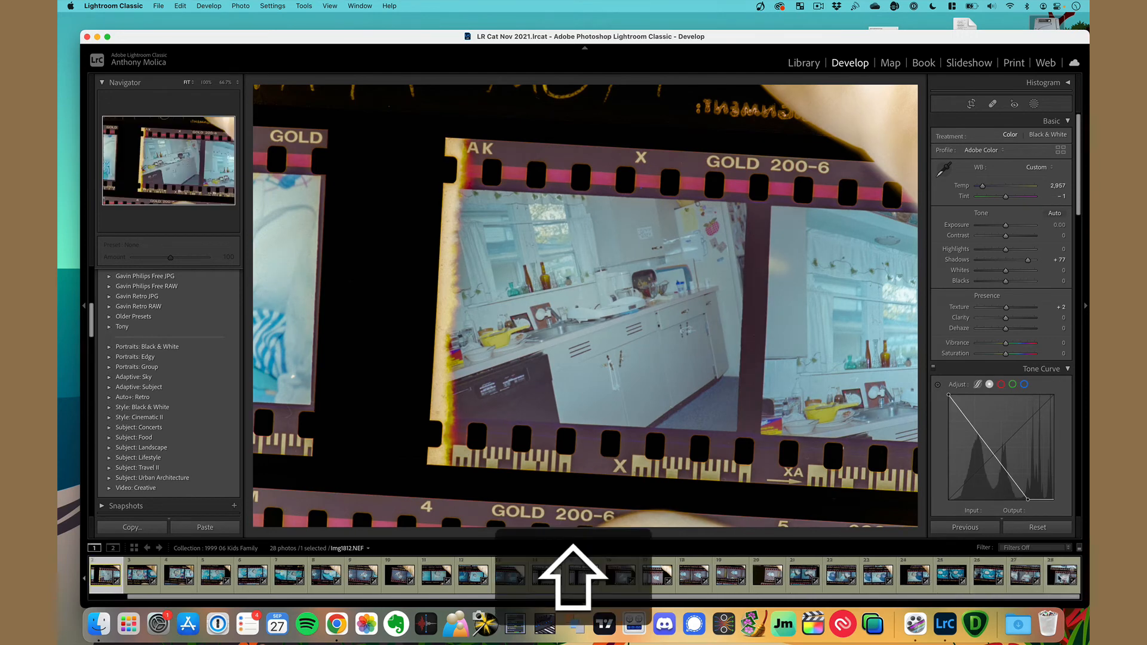
{"action": "left_click", "coordinate": [1064, 584], "text": "shift"}
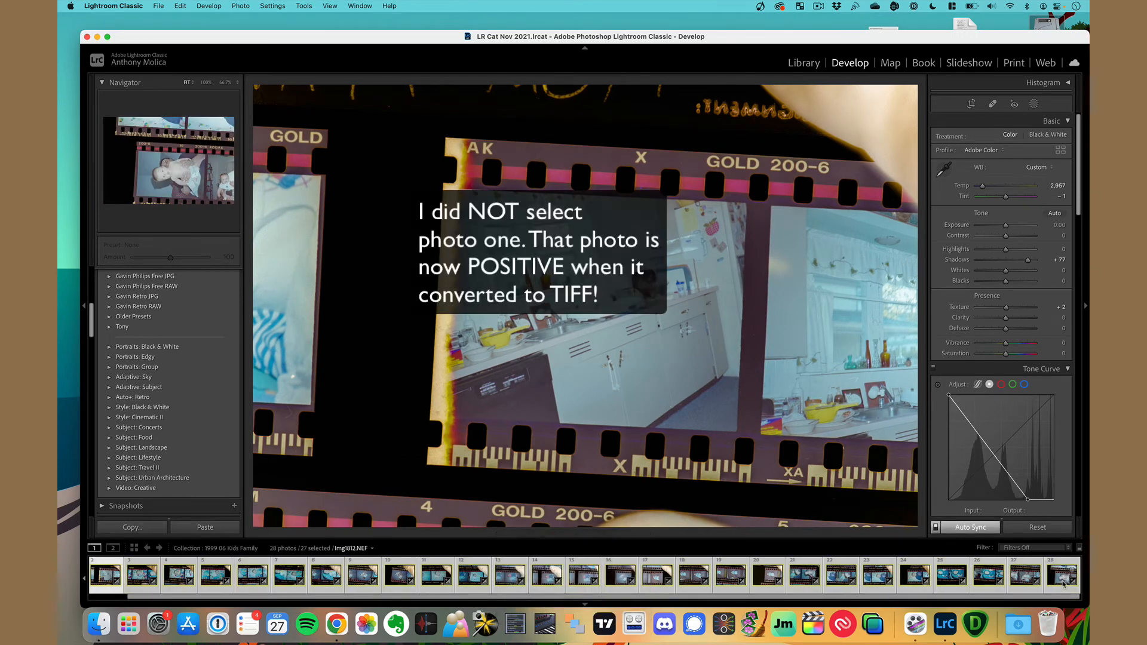
{"action": "left_click", "coordinate": [204, 578]}
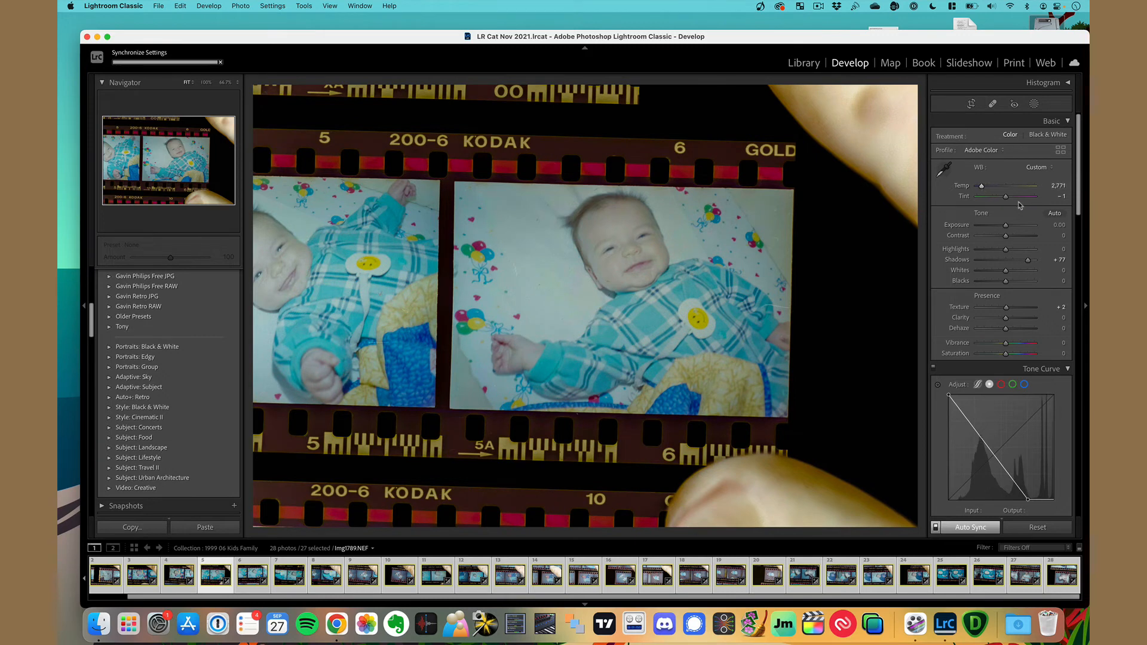
Step: Sync temperature 2,634, tint -17, shadows +84 and whites +66 across all selected negatives
{"action": "left_click_drag", "start_coordinate": [1006, 197], "coordinate": [1005, 198]}
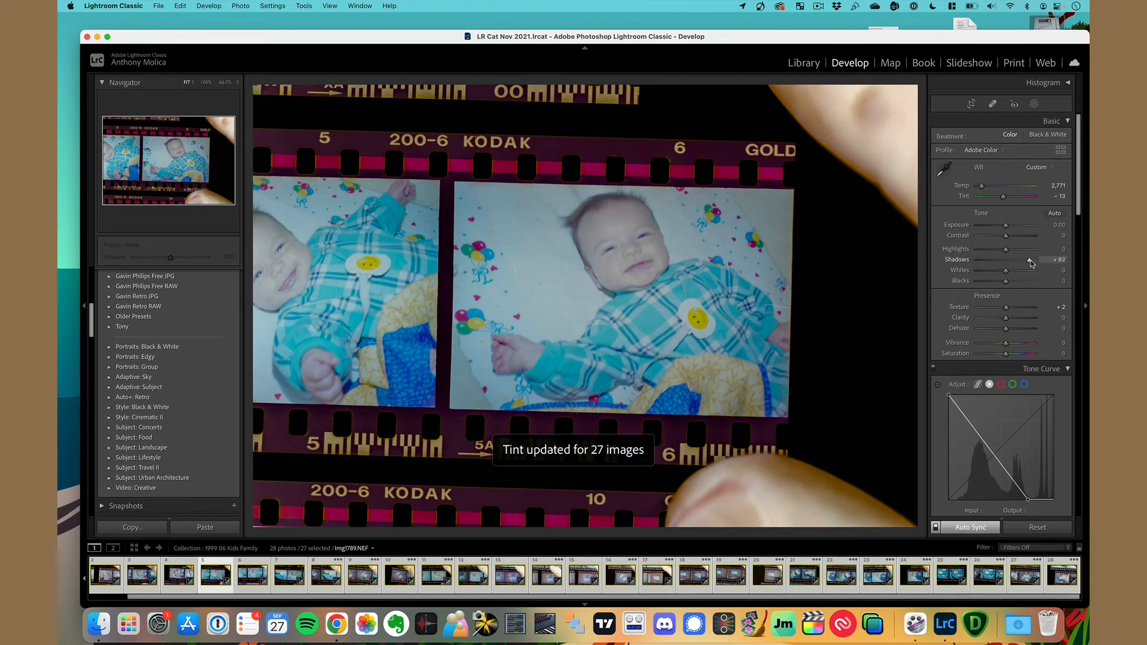
{"action": "left_click_drag", "start_coordinate": [1031, 263], "coordinate": [1017, 275]}
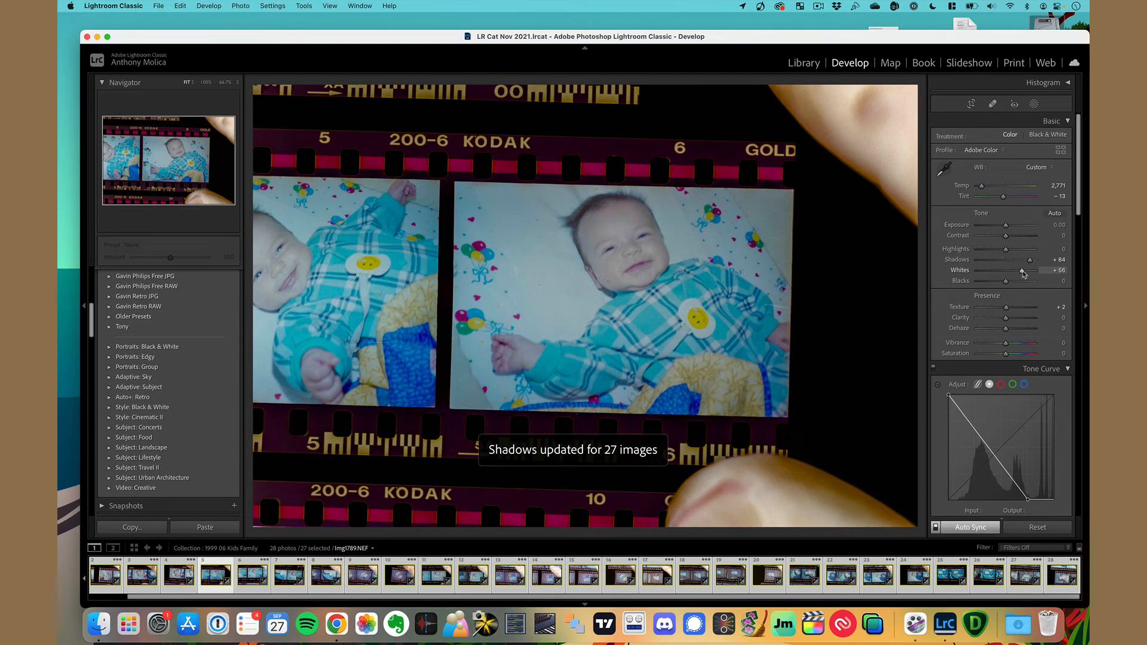
{"action": "left_click_drag", "start_coordinate": [1024, 274], "coordinate": [1023, 273]}
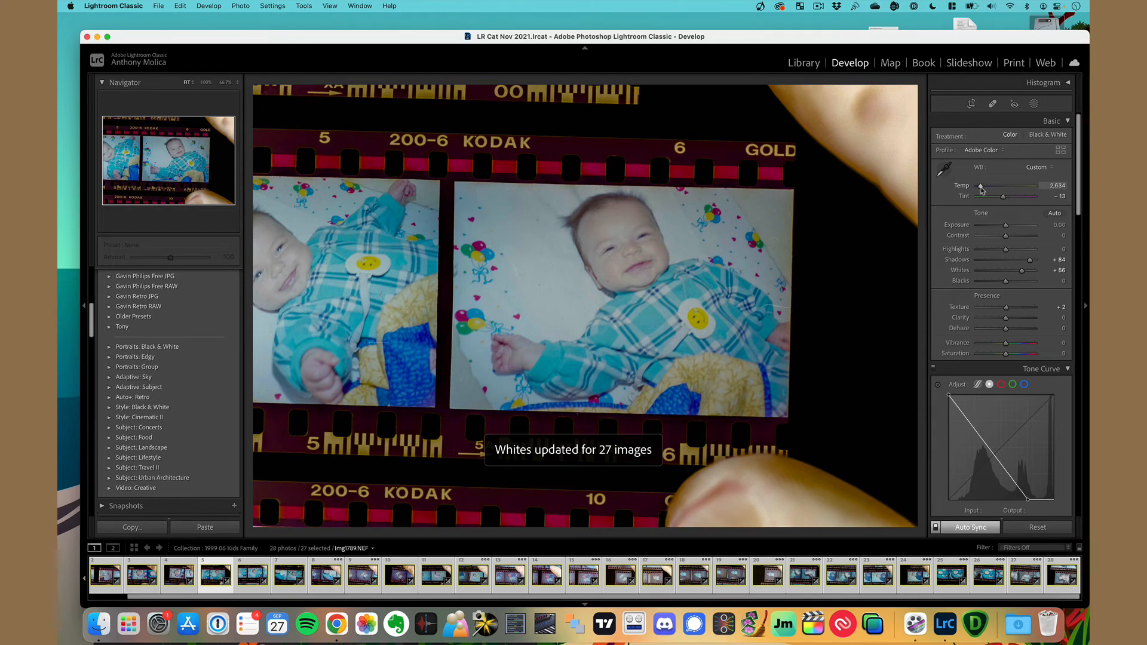
{"action": "left_click", "coordinate": [981, 187]}
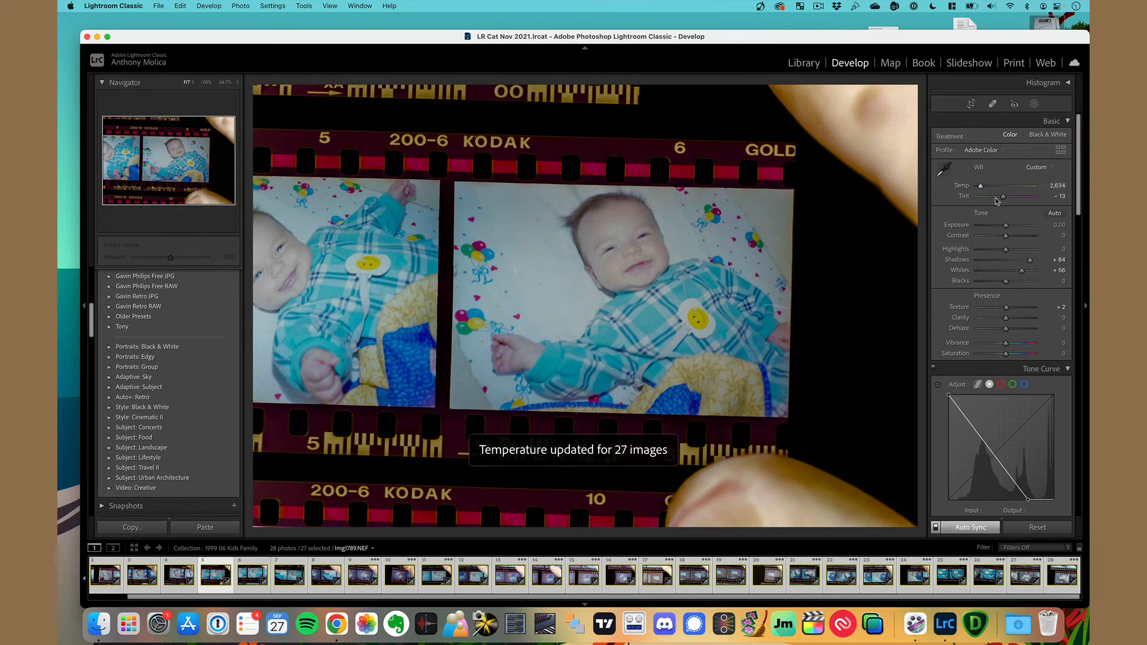
{"action": "left_click_drag", "start_coordinate": [997, 202], "coordinate": [1004, 200]}
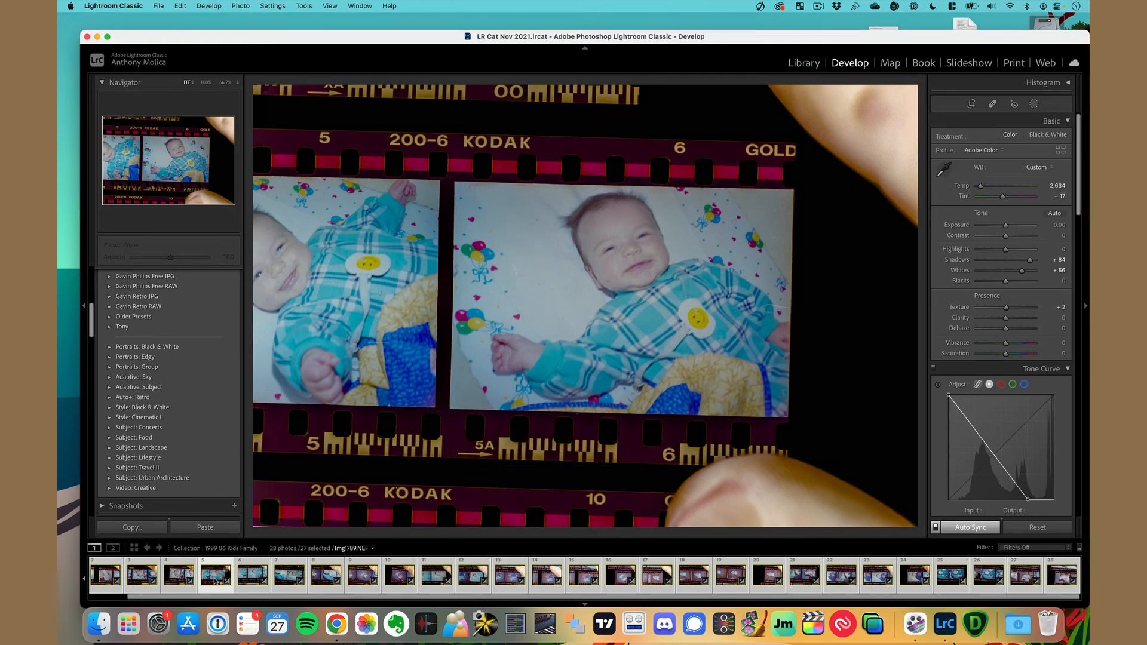
Step: Reduce the selection to one photo and rotate the upside-down frames Img1793.NEF and Img1794.NEF by 180 degrees
{"action": "left_click", "coordinate": [216, 581], "text": "super"}
{"action": "left_click", "coordinate": [216, 582]}
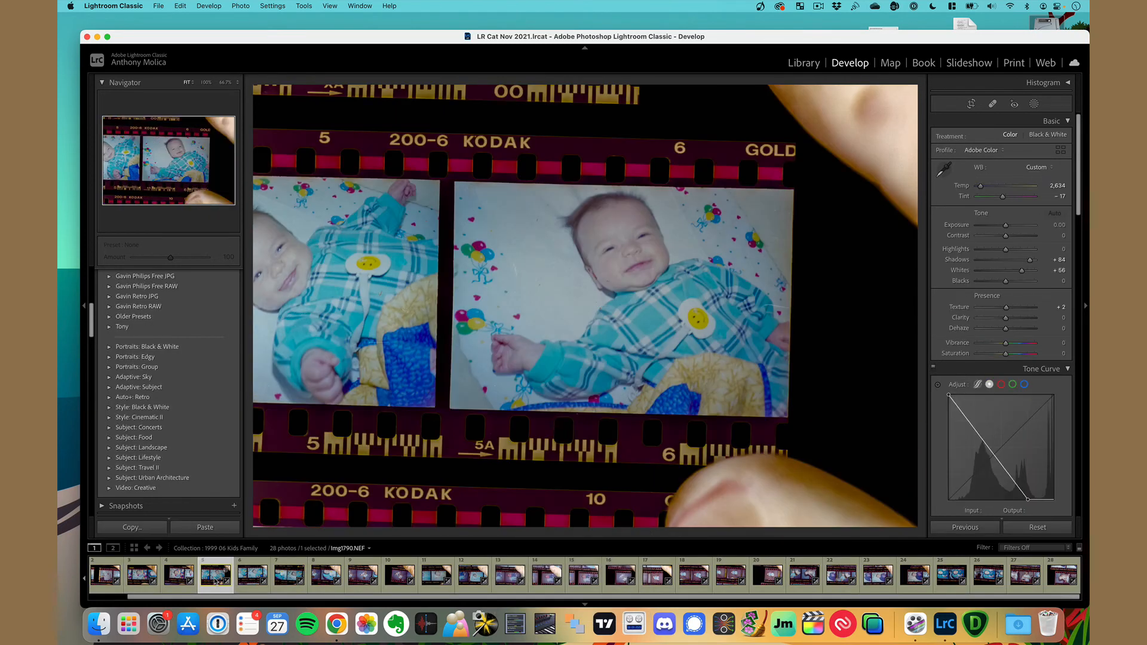
{"action": "key", "text": "Right"}
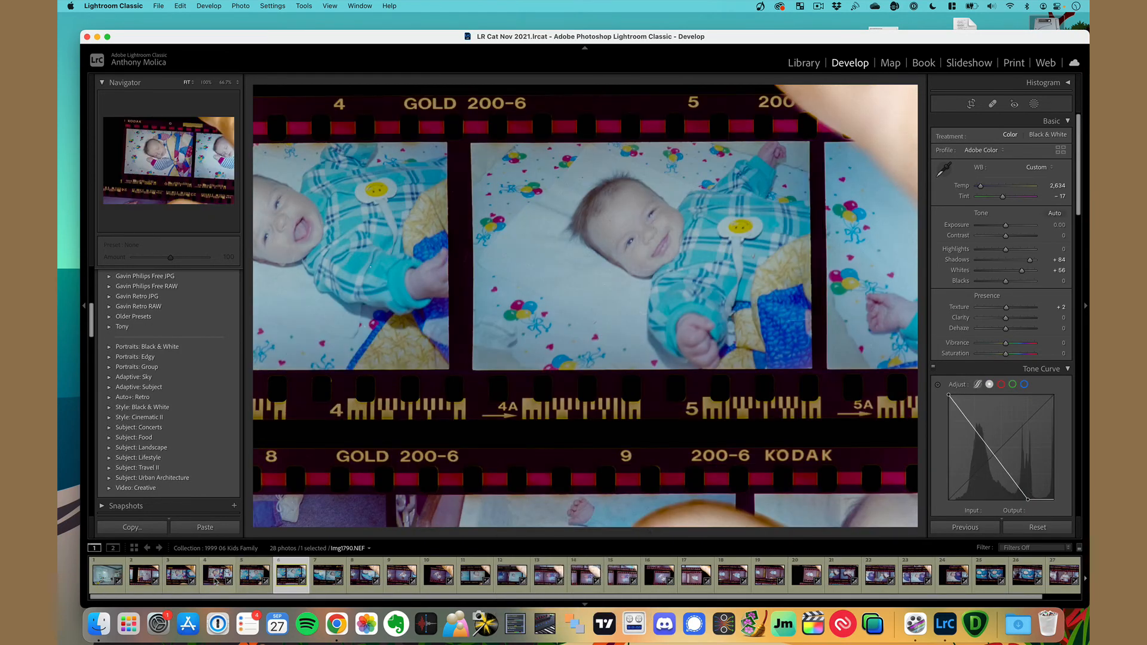
{"action": "key", "text": "Right"}
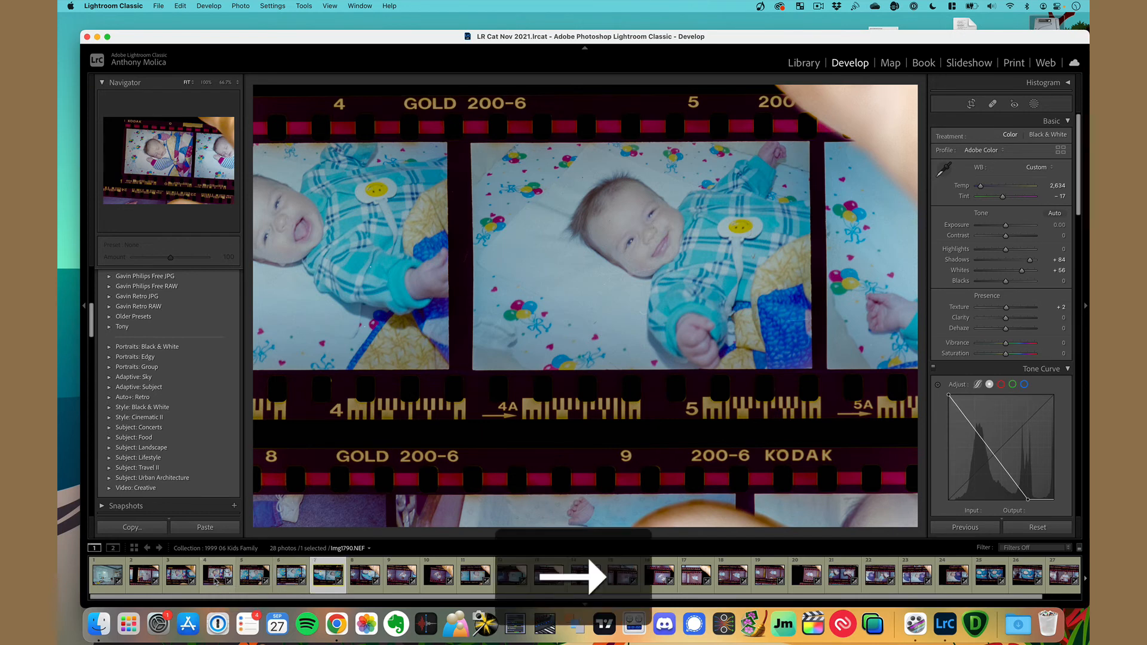
{"action": "key", "text": "Right"}
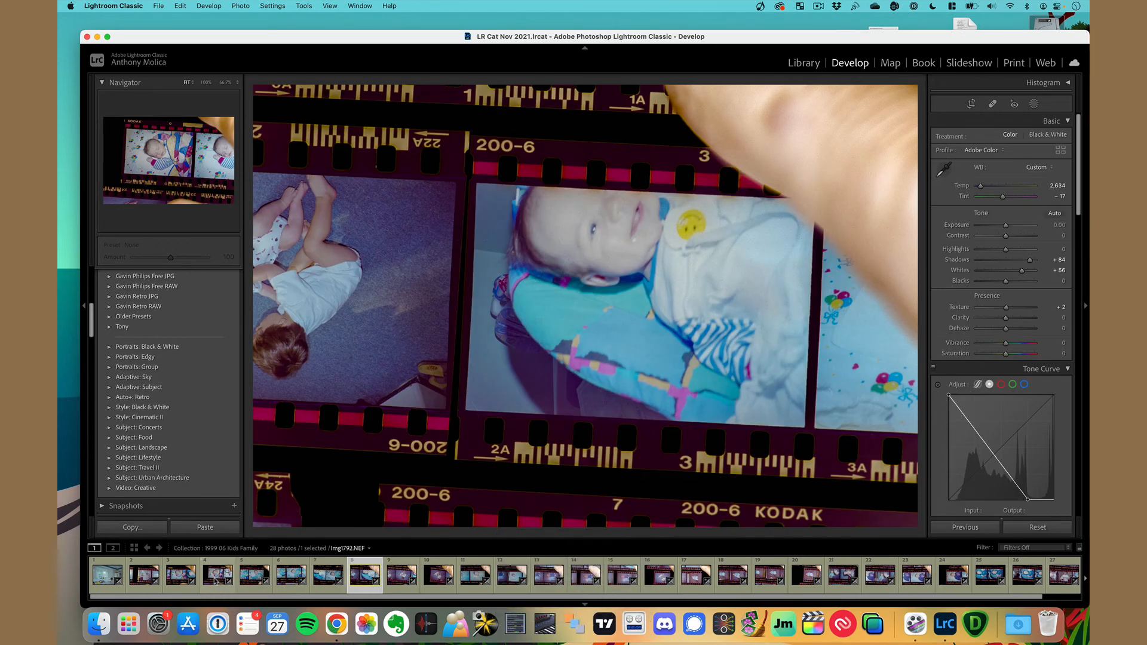
{"action": "key", "text": "Right"}
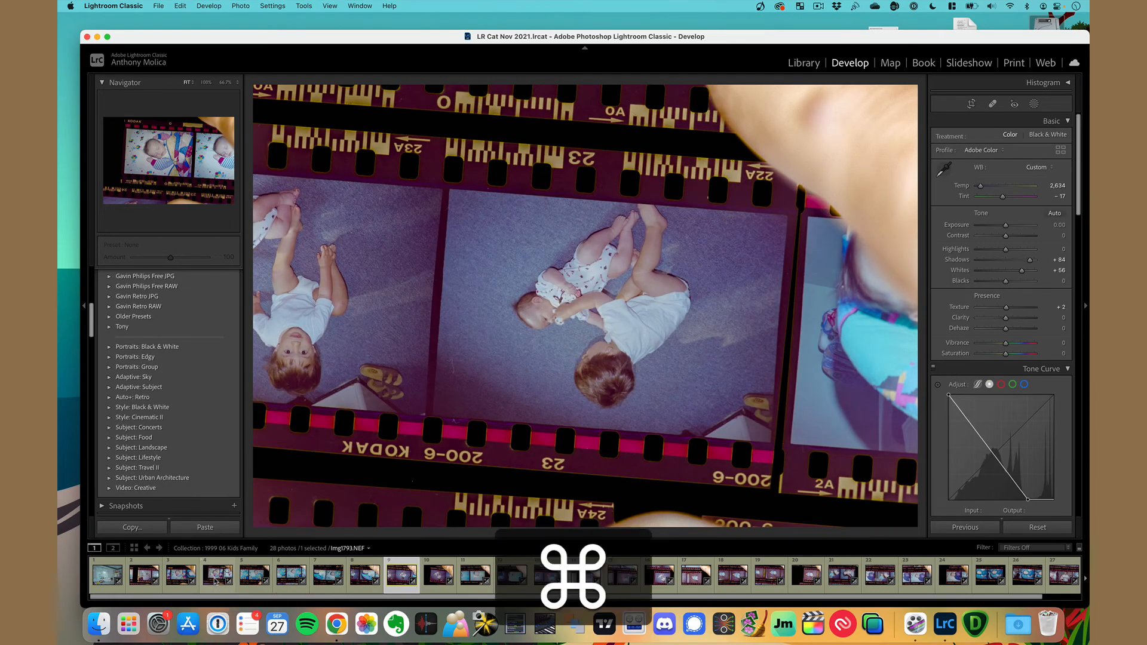
{"action": "key", "text": "super+bracketright"}
{"action": "key", "text": "super+bracketright"}
{"action": "key", "text": "Right"}
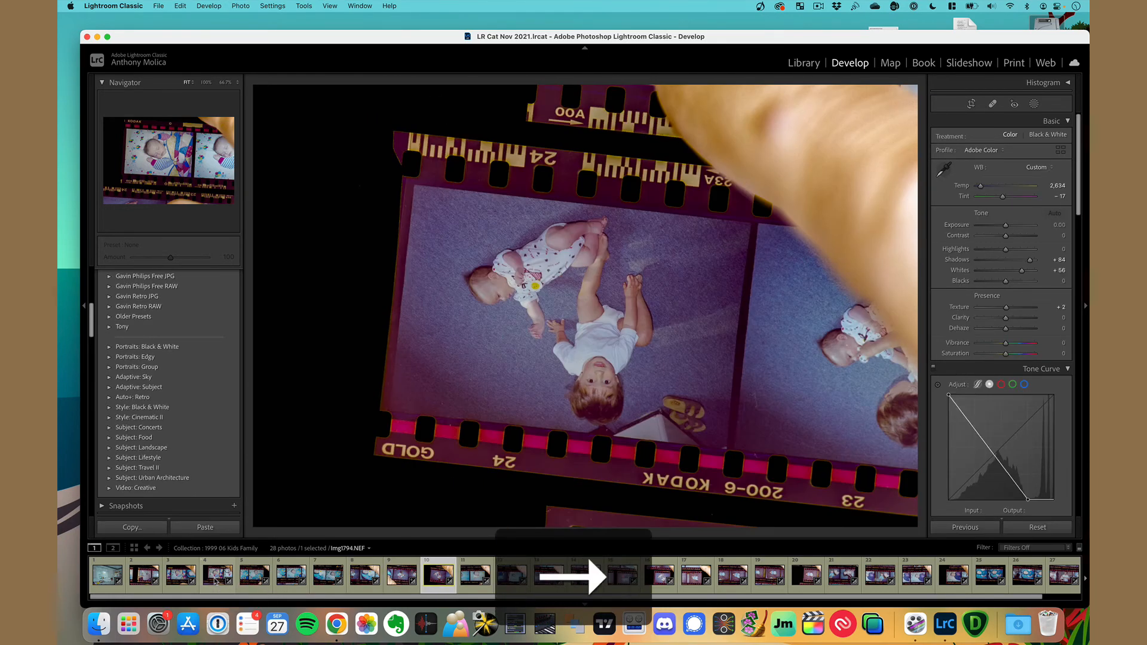
{"action": "key", "text": "super+bracketright"}
{"action": "key", "text": "super+bracketright"}
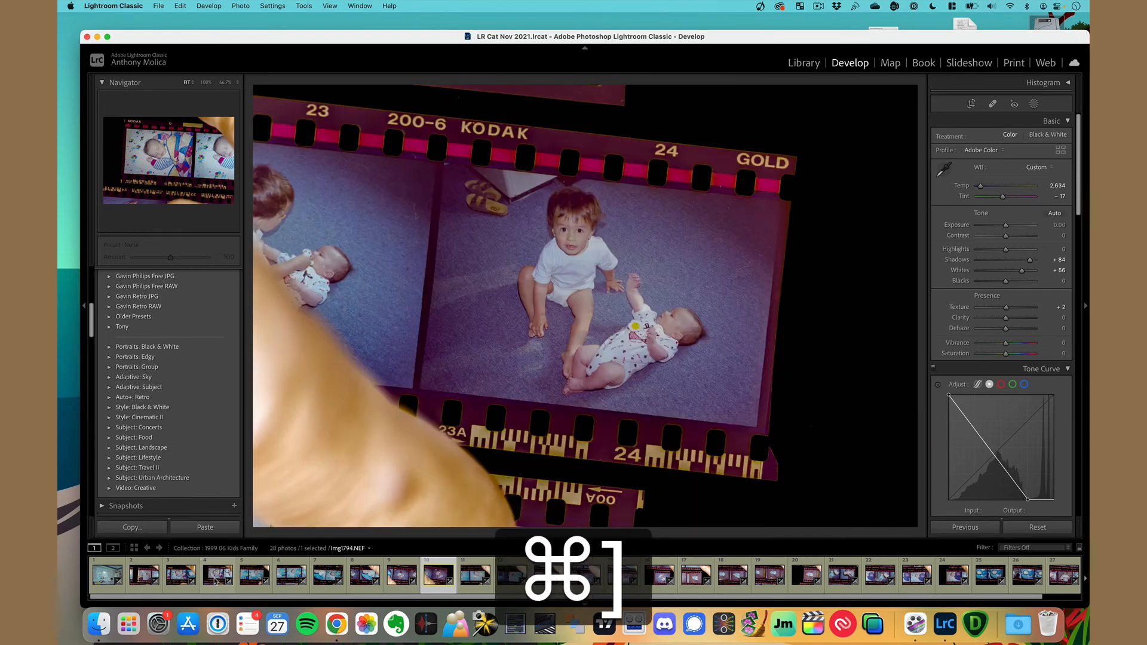
Step: Clear the color label of Img1798.NEF, the toddler-and-baby frame with a finger over it, and remove it from the collection
{"action": "key", "text": "Right"}
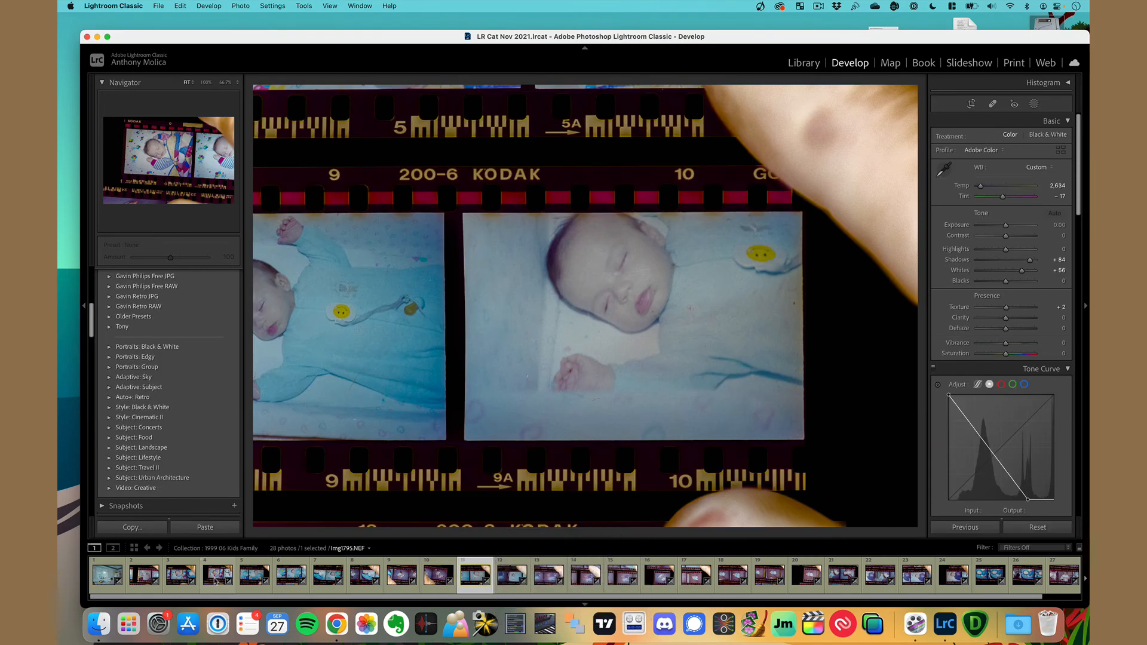
{"action": "key", "text": "Right"}
{"action": "key", "text": "Right"}
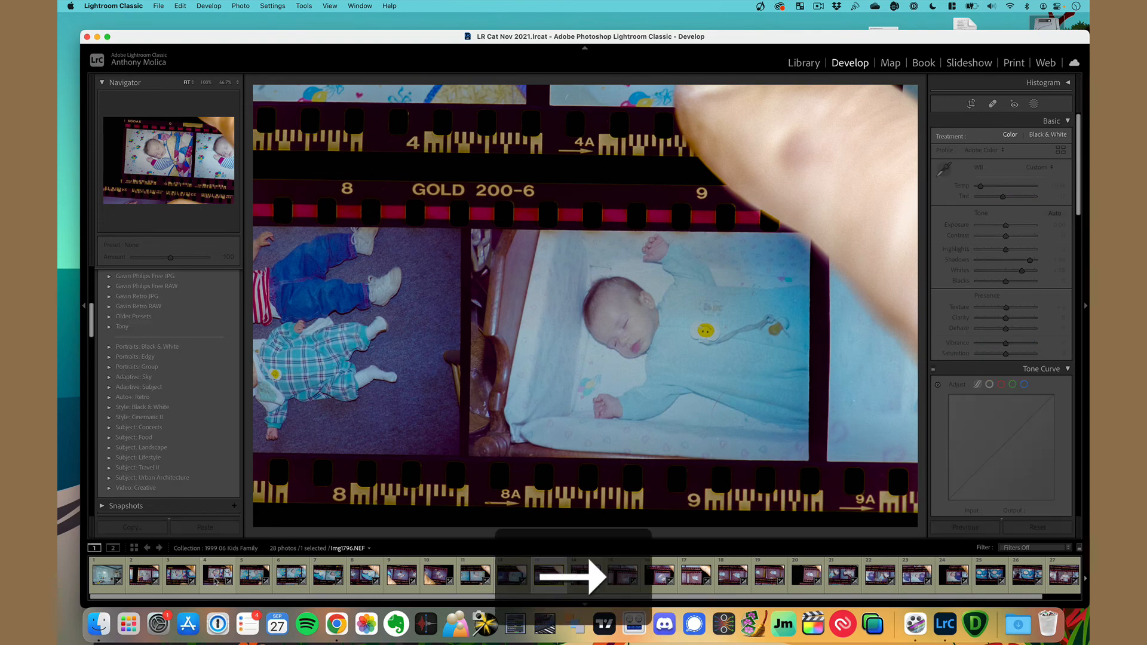
{"action": "key", "text": "Right"}
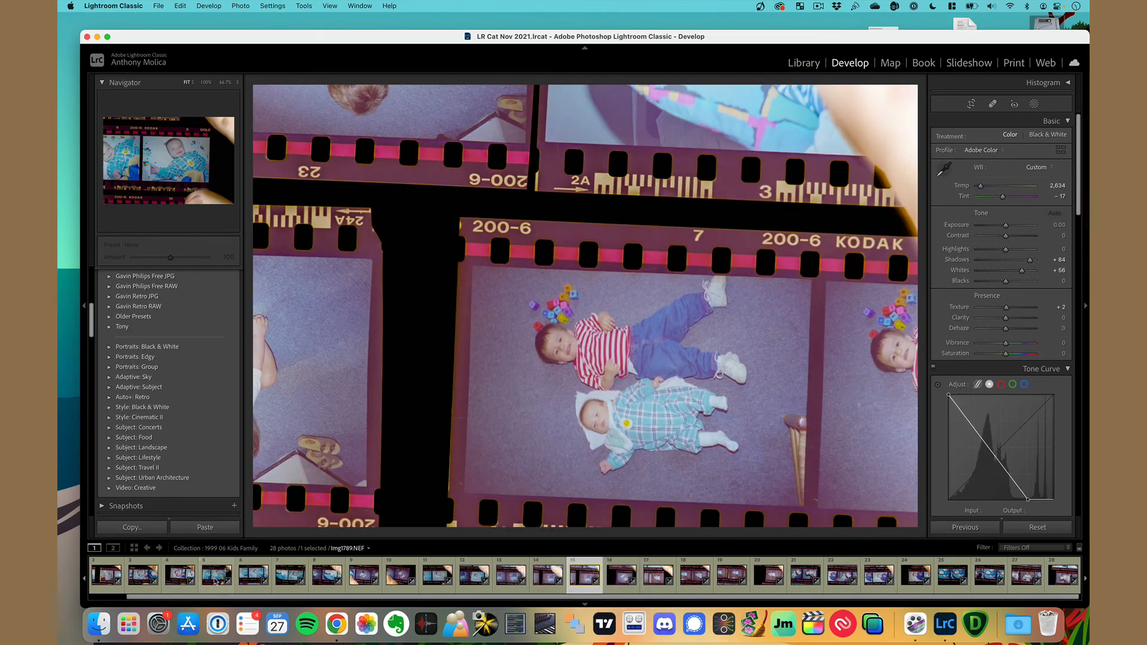
{"action": "key", "text": "Left"}
{"action": "key", "text": "Left"}
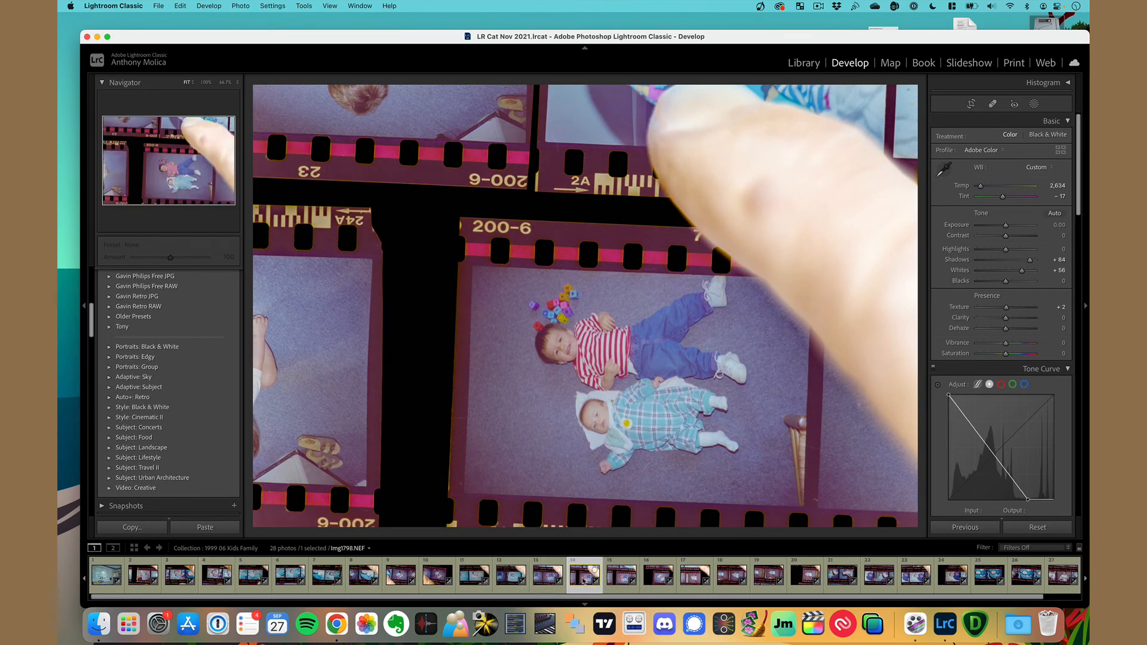
{"action": "right_click", "coordinate": [584, 579]}
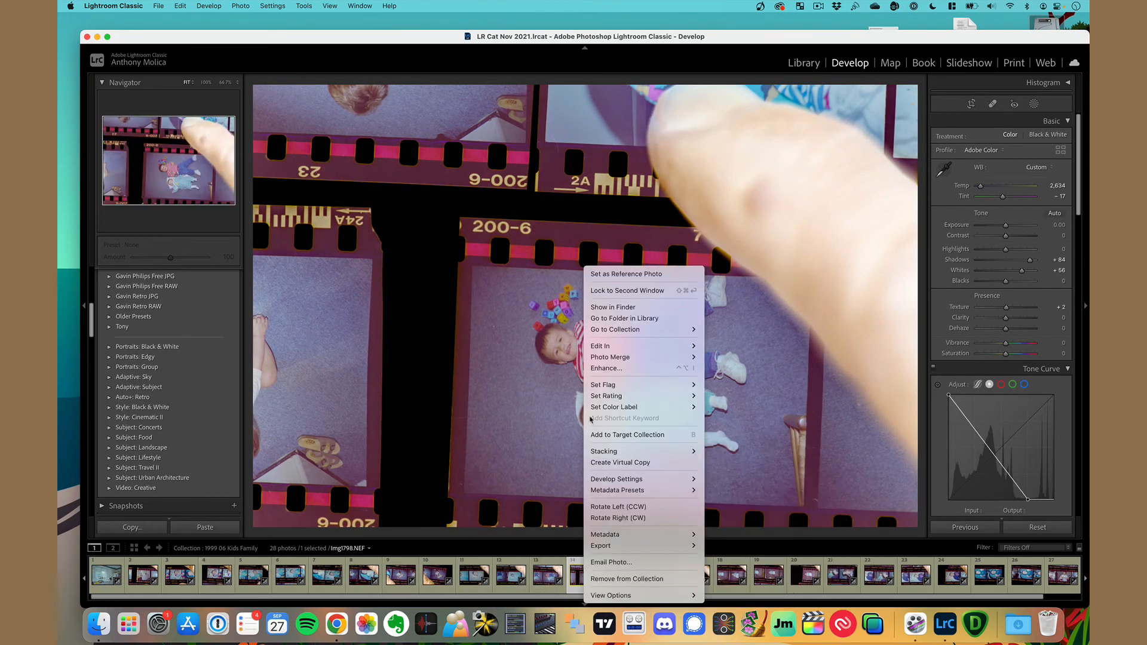
{"action": "mouse_move", "coordinate": [593, 407]}
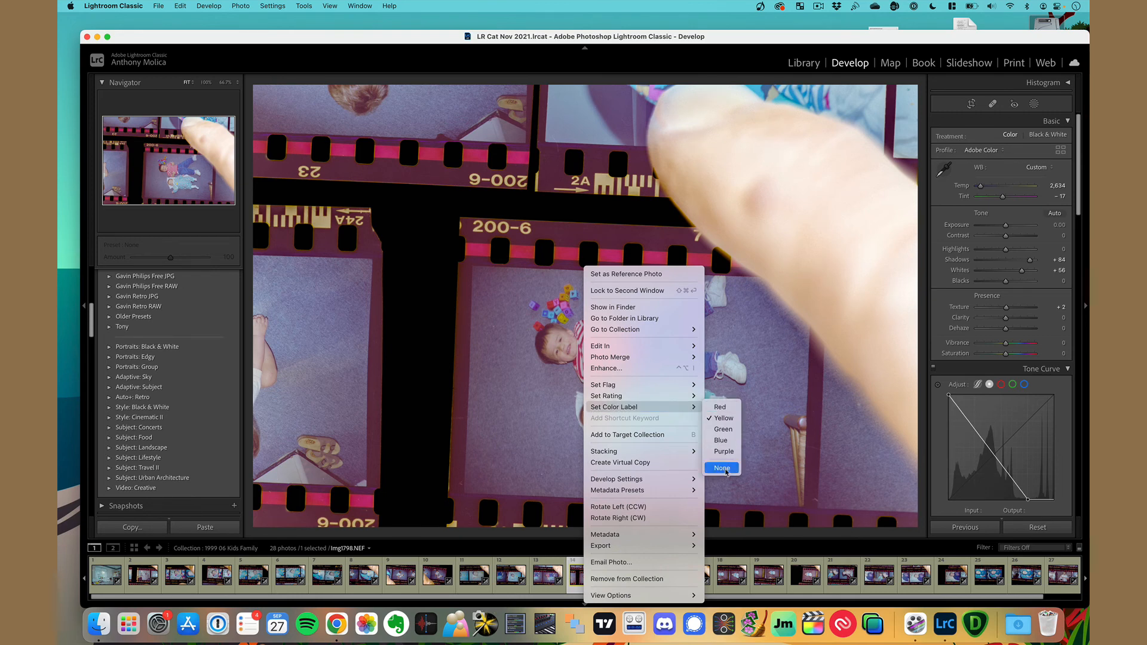
{"action": "left_click", "coordinate": [726, 471]}
{"action": "key", "text": "BackSpace"}
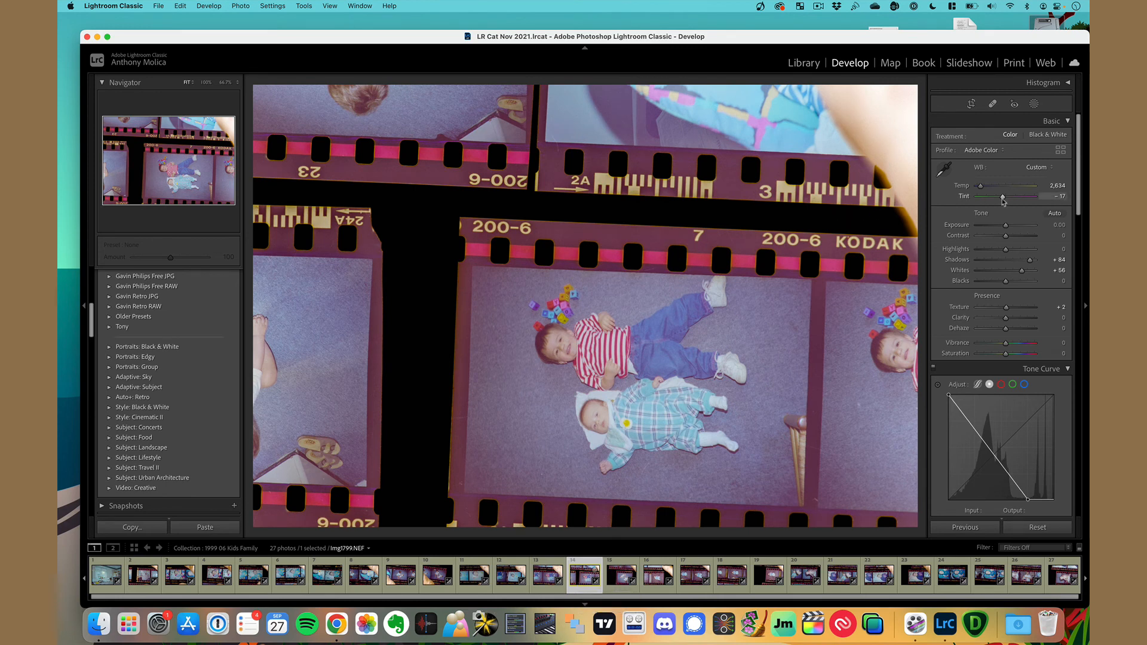
Step: Adjust Img1799.NEF to temperature 2,932, tint -11 and whites +73
{"action": "left_click_drag", "start_coordinate": [1005, 200], "coordinate": [1009, 201]}
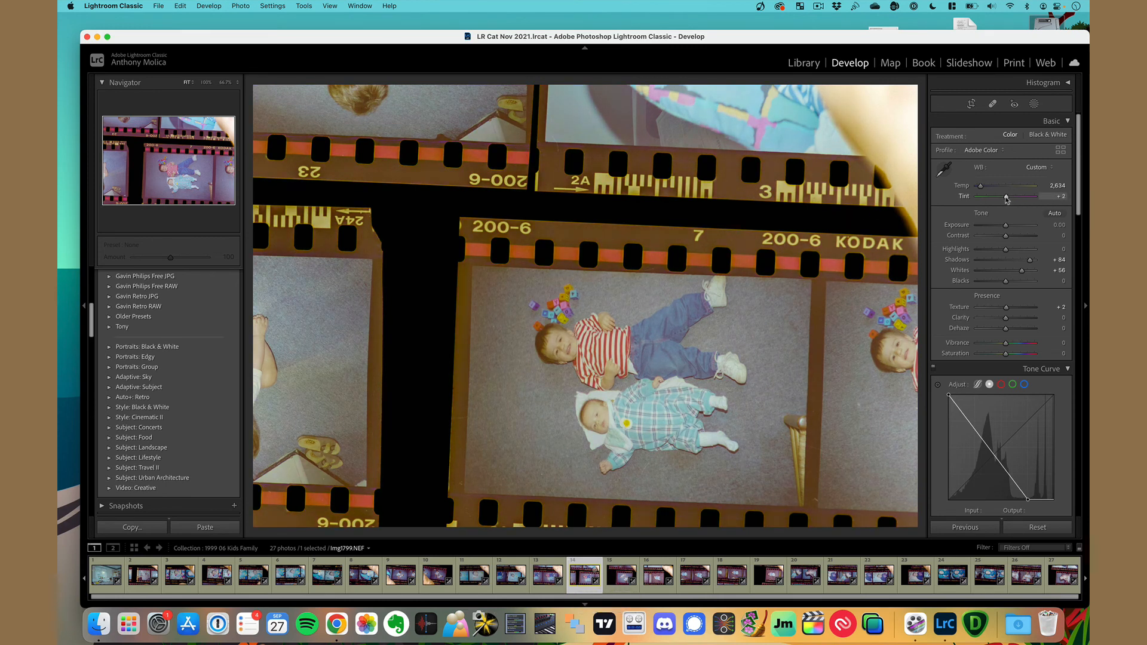
{"action": "left_click_drag", "start_coordinate": [1009, 201], "coordinate": [1008, 201]}
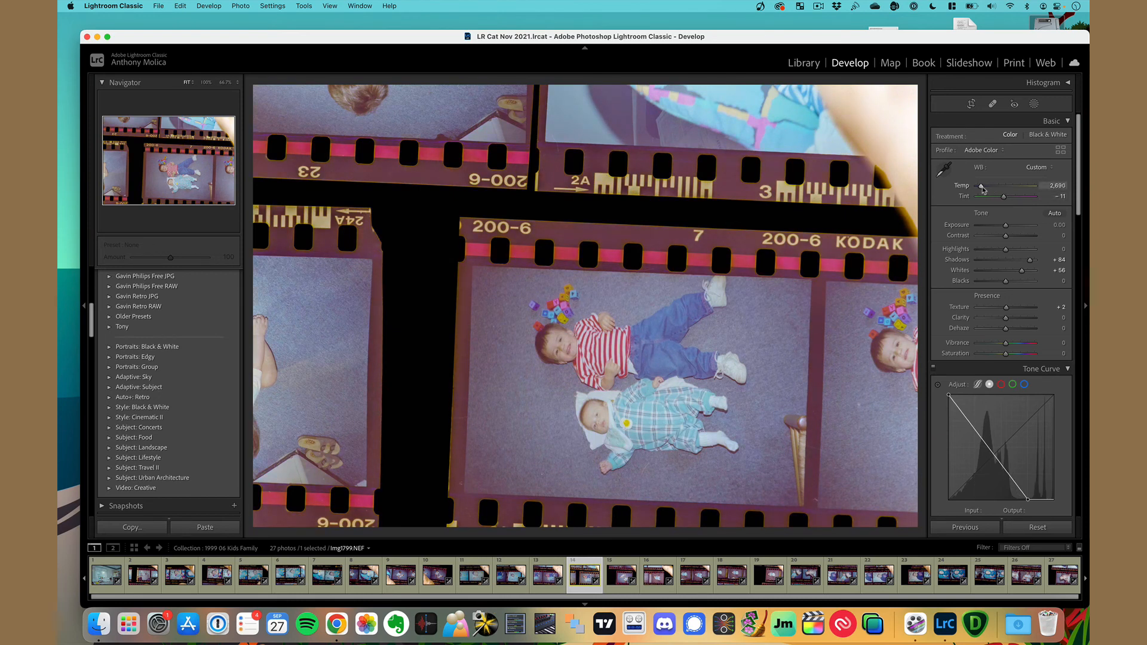
{"action": "left_click_drag", "start_coordinate": [983, 188], "coordinate": [984, 188]}
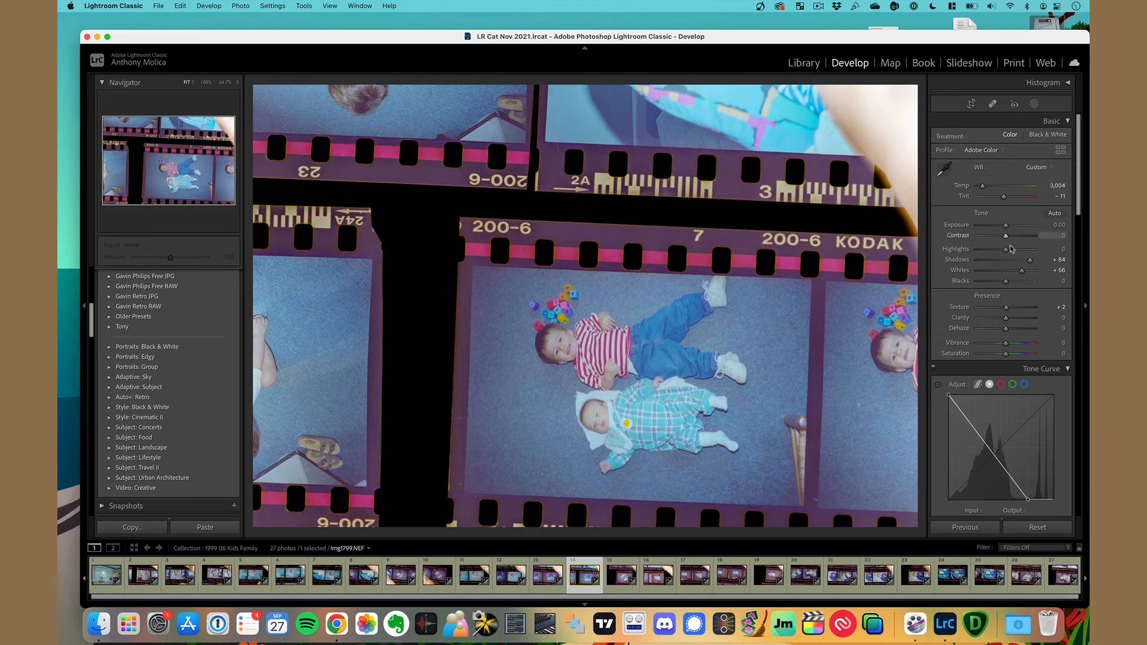
{"action": "left_click_drag", "start_coordinate": [1022, 271], "coordinate": [1027, 273]}
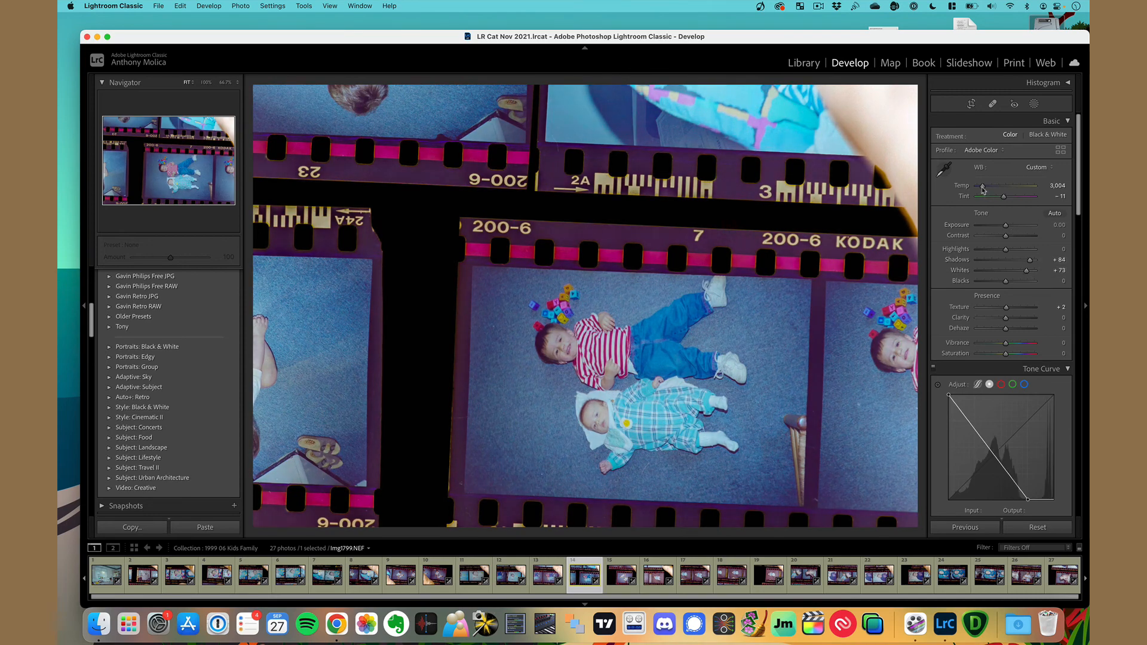
{"action": "left_click_drag", "start_coordinate": [984, 188], "coordinate": [983, 190]}
Step: Rotate Img1799, Img1801 and Img1802 90 degrees clockwise and Img1800 by 180 degrees so the children appear upright
{"action": "key", "text": "super+bracketright"}
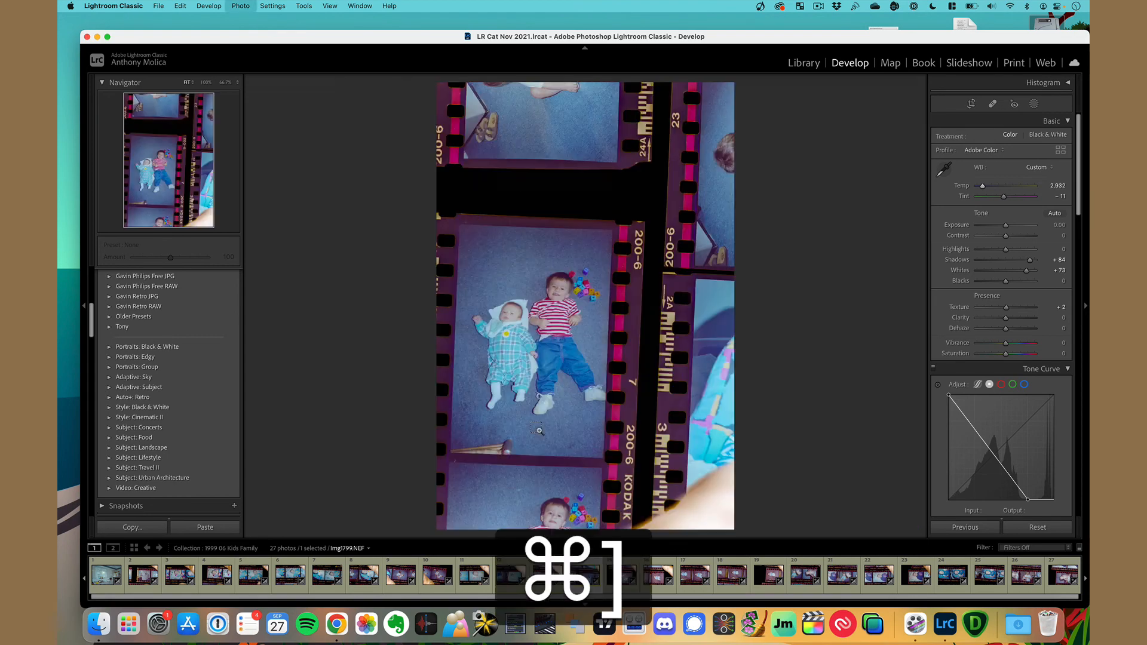
{"action": "key", "text": "Right"}
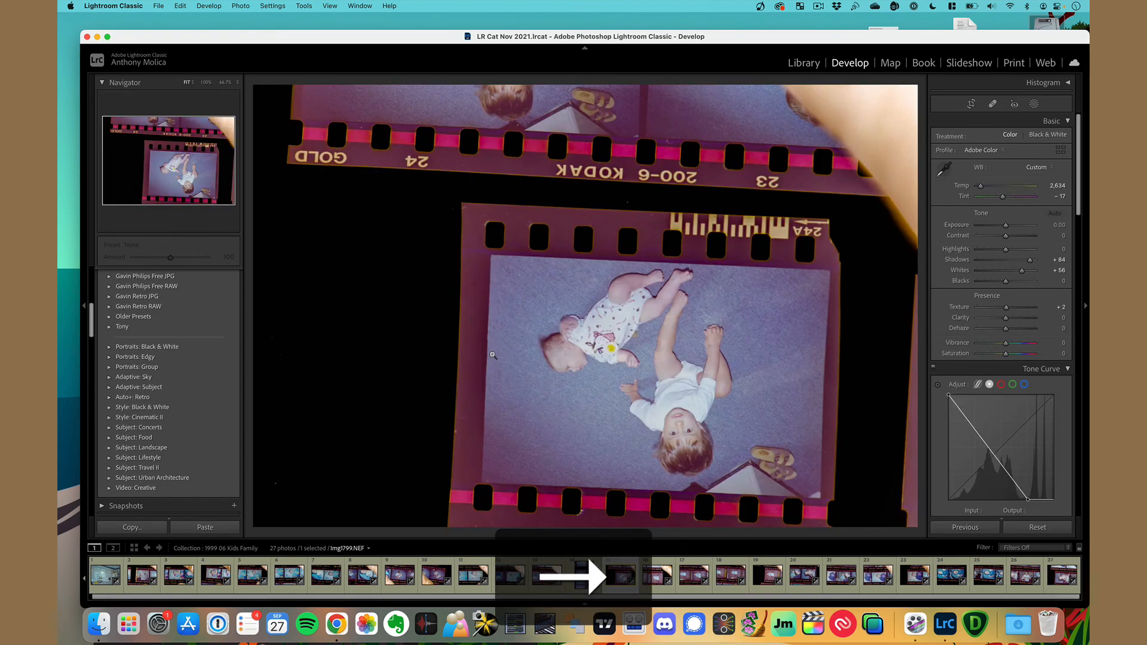
{"action": "key", "text": "super+bracketright"}
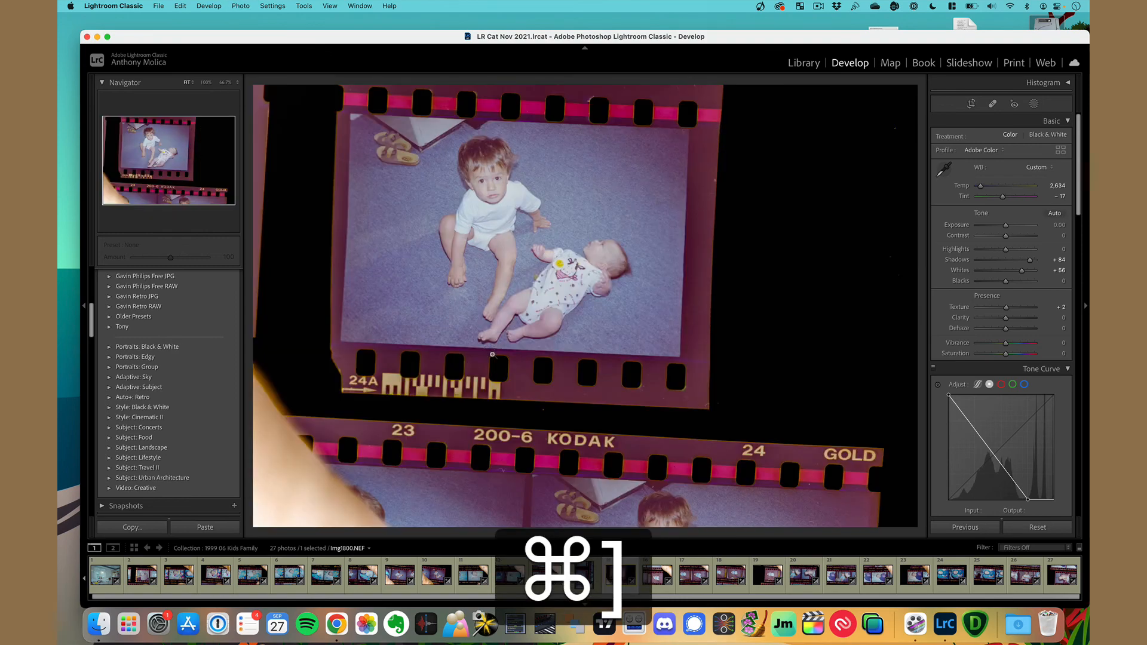
{"action": "key", "text": "super+Right"}
{"action": "key", "text": "super+bracketright"}
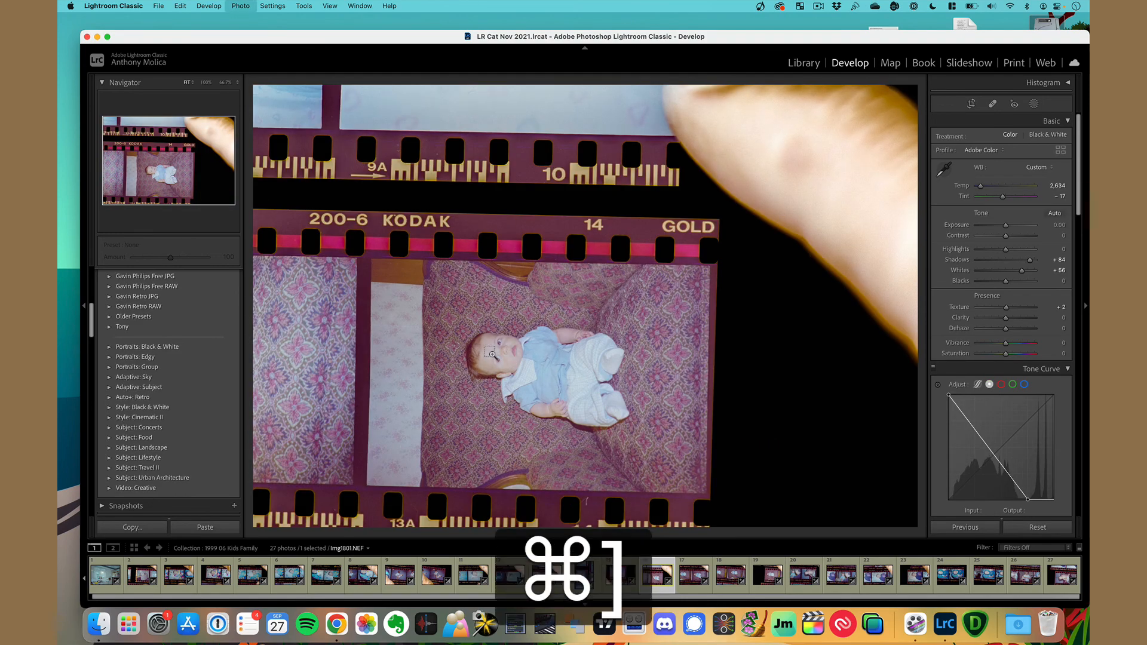
{"action": "key", "text": "Right"}
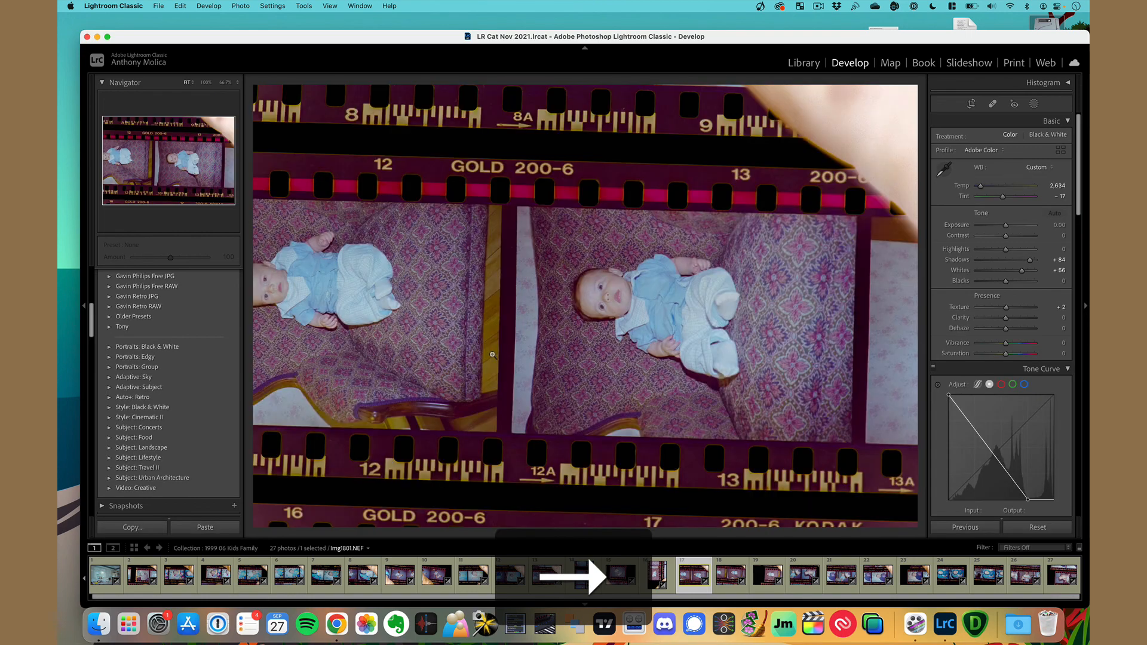
{"action": "key", "text": "super+bracketright"}
{"action": "key", "text": "super+Right"}
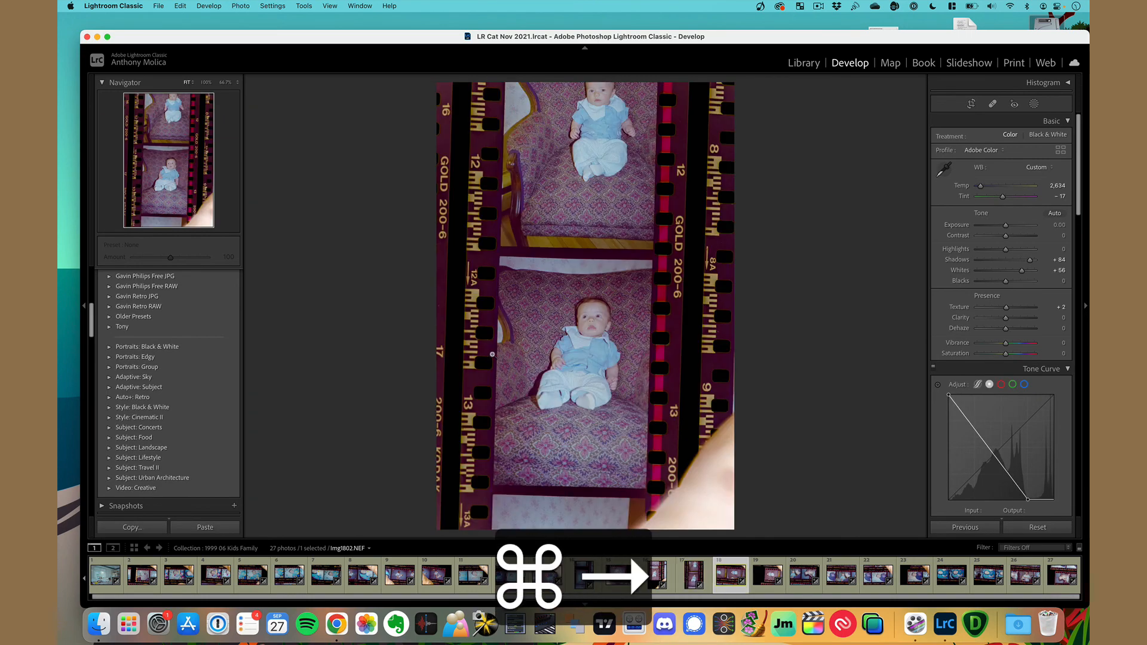
Step: Rotate Img1803, Img1804 and Img1805 90 degrees clockwise and inspect the baby's face in Img1805 at 100% zoom
{"action": "key", "text": "super+bracketright"}
{"action": "key", "text": "super+Right"}
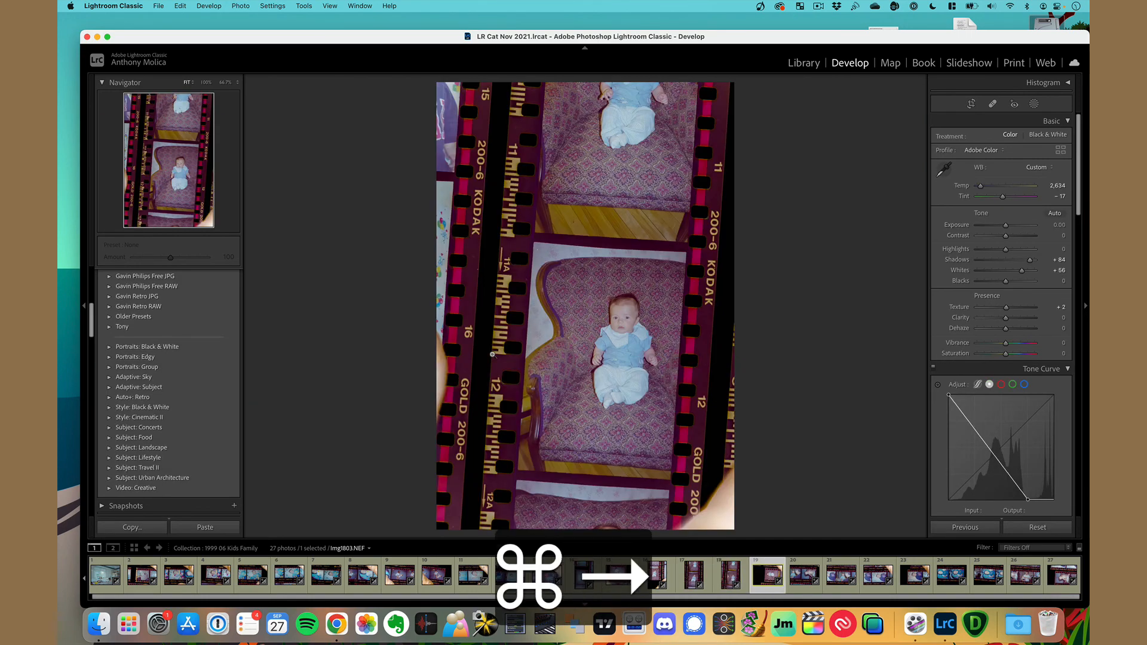
{"action": "key", "text": "super+bracketright"}
{"action": "key", "text": "super+Right"}
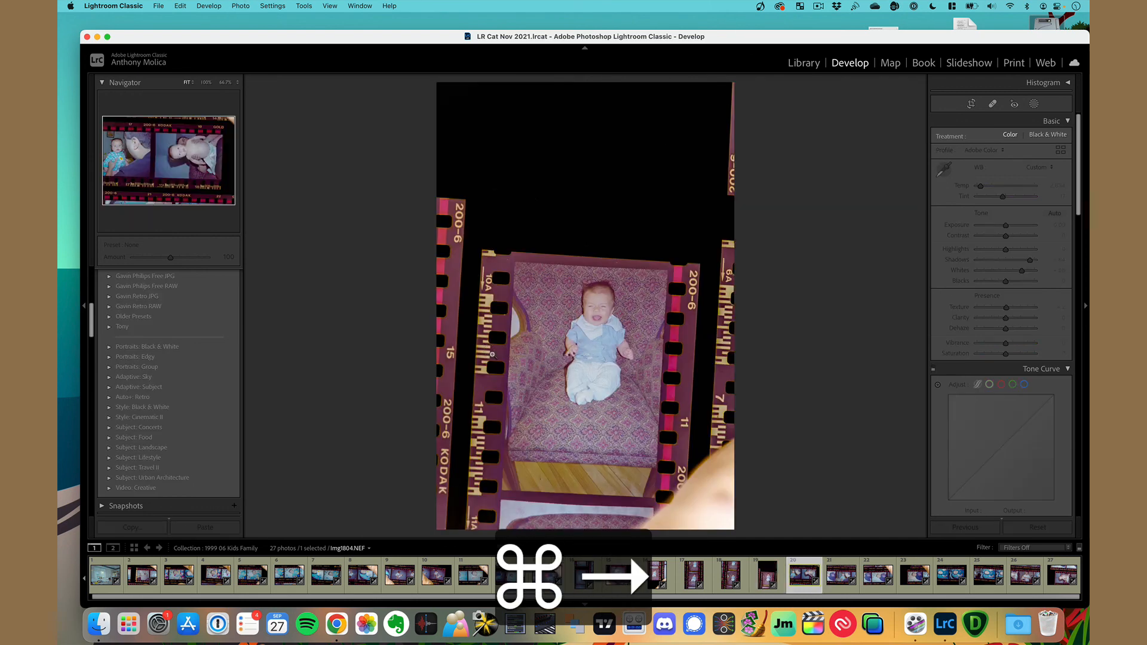
{"action": "key", "text": "super+bracketright"}
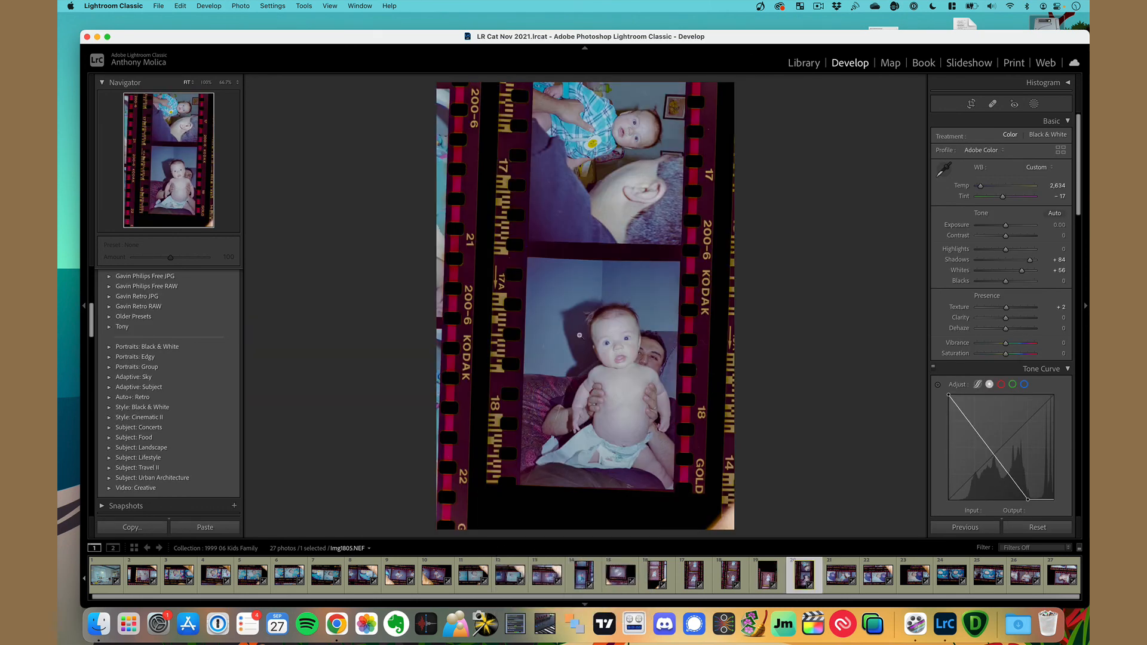
{"action": "left_click", "coordinate": [602, 320]}
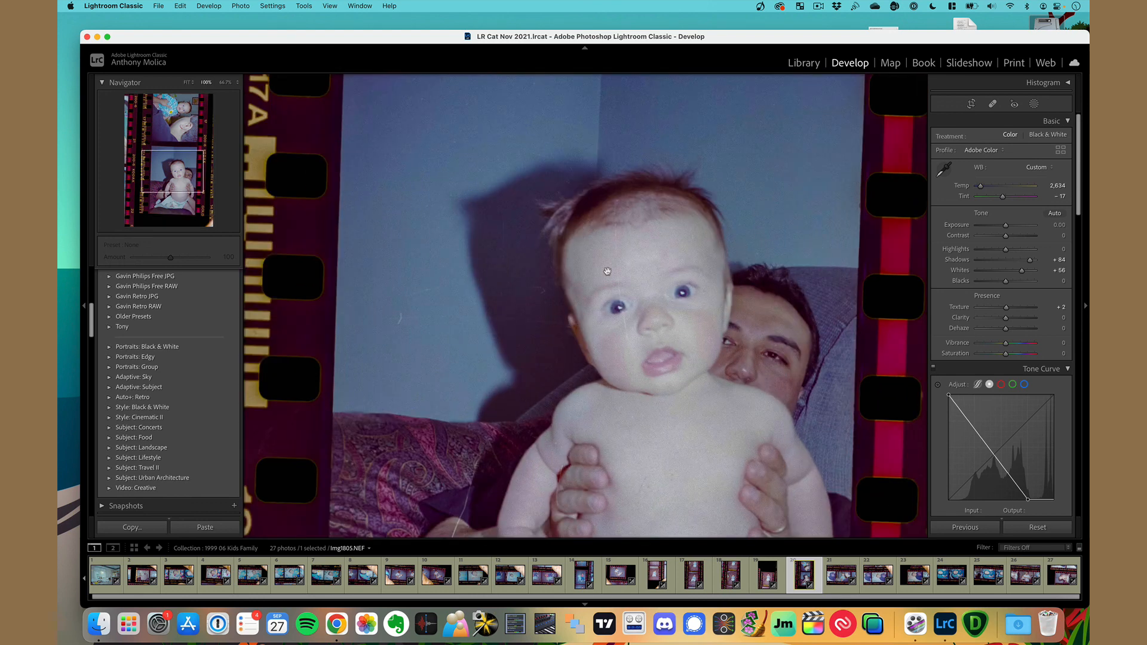
{"action": "left_click", "coordinate": [617, 337]}
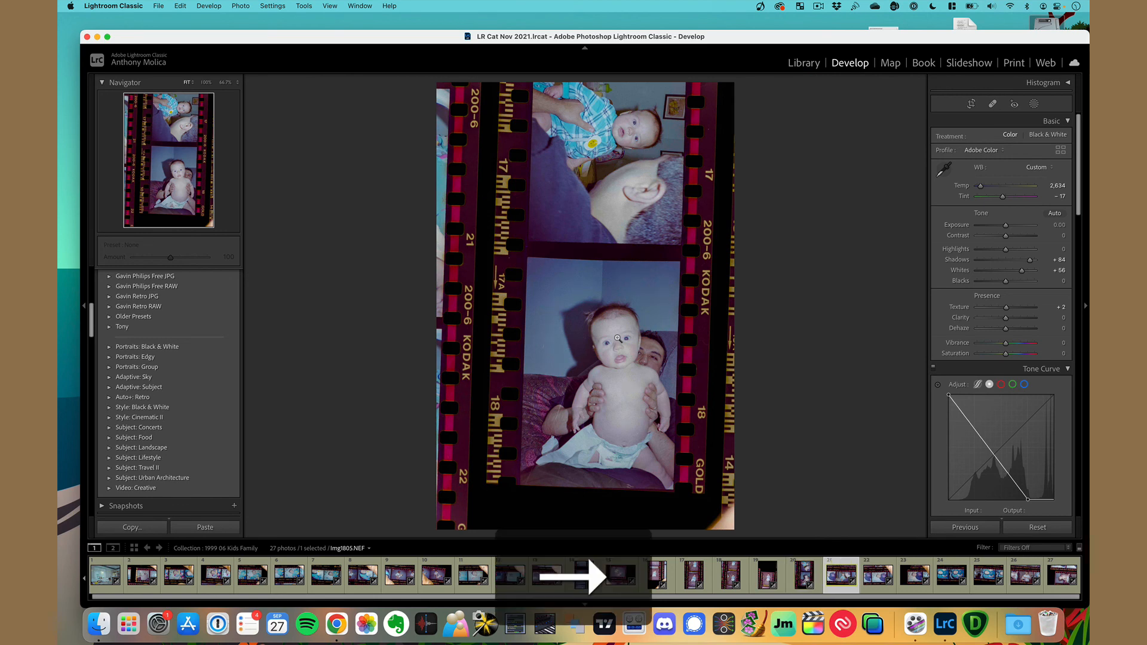
Step: Leave Img1806 to Img1808 as they are and rotate Img1809, the baby in blue plaid overalls, 90 degrees clockwise
{"action": "key", "text": "Right"}
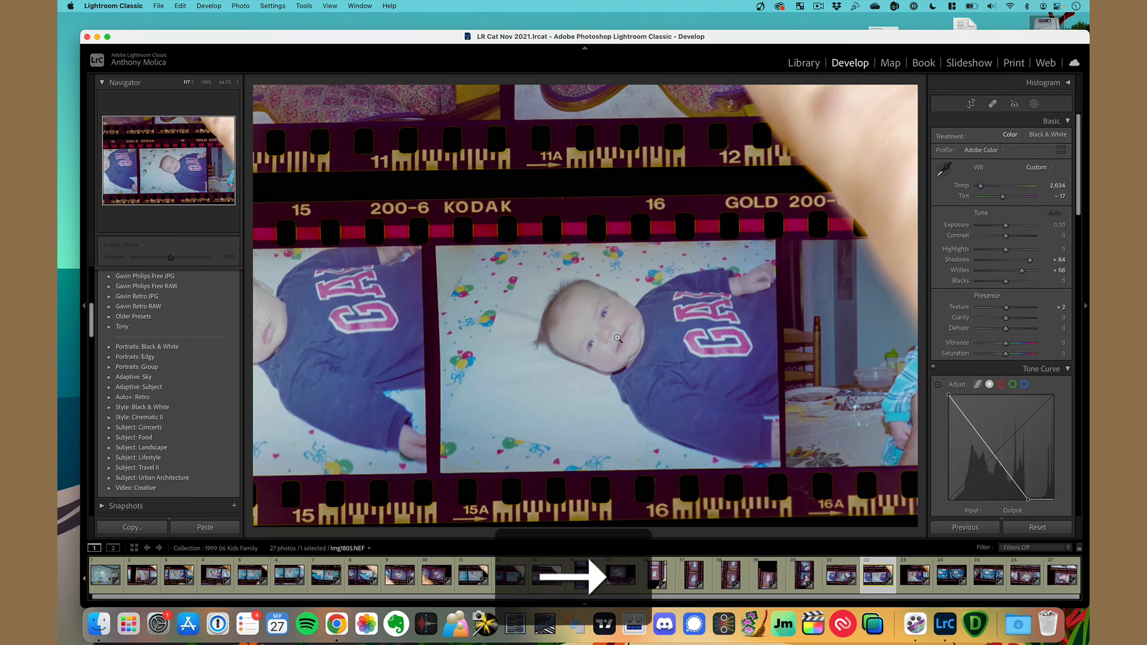
{"action": "key", "text": "Right"}
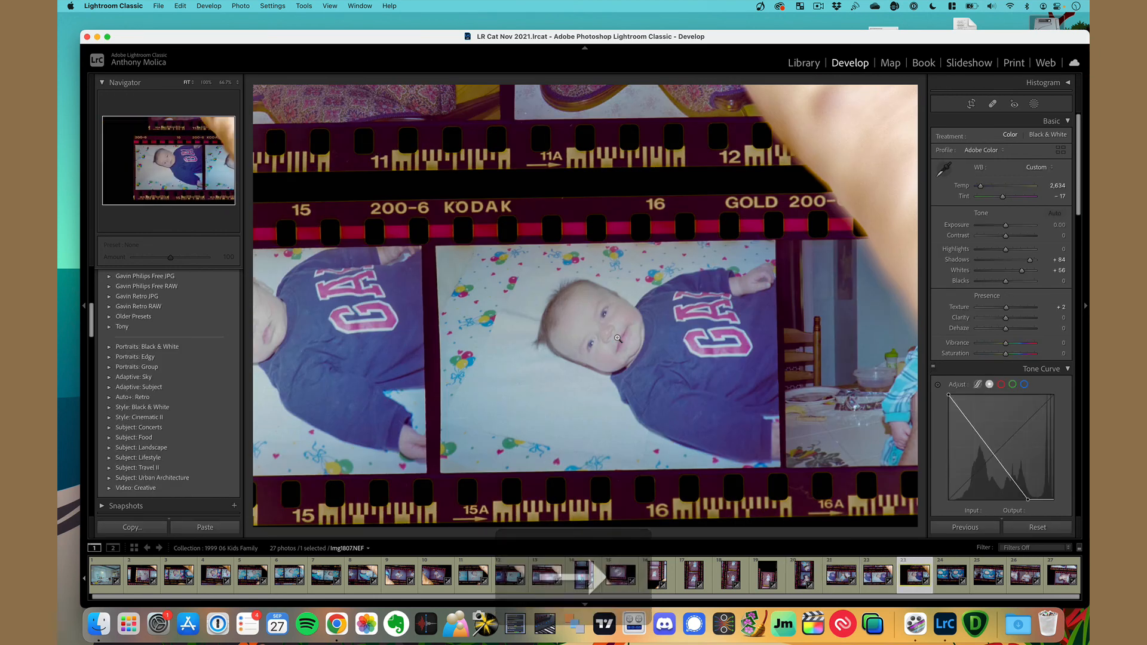
{"action": "key", "text": "Right"}
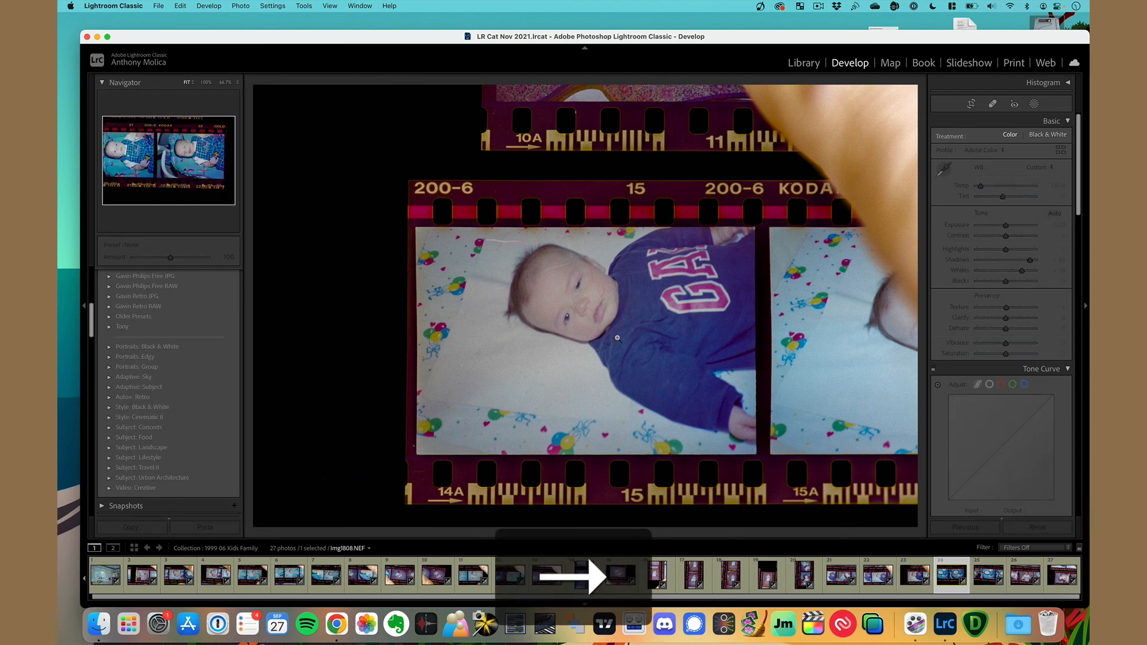
{"action": "key", "text": "ctrl+bracketright"}
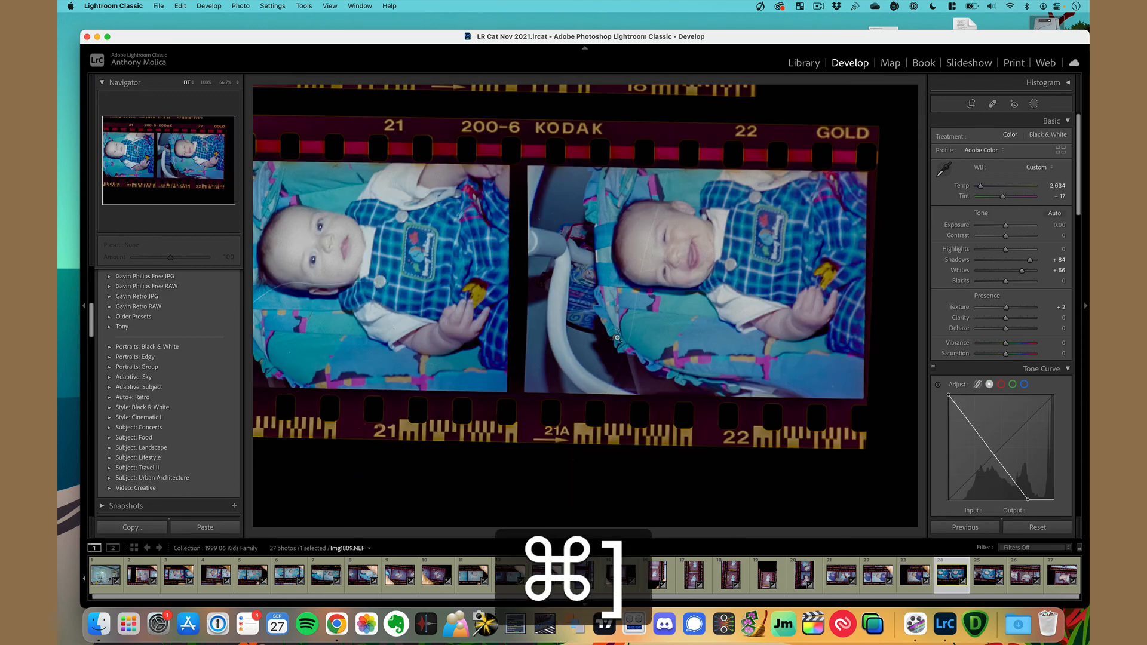